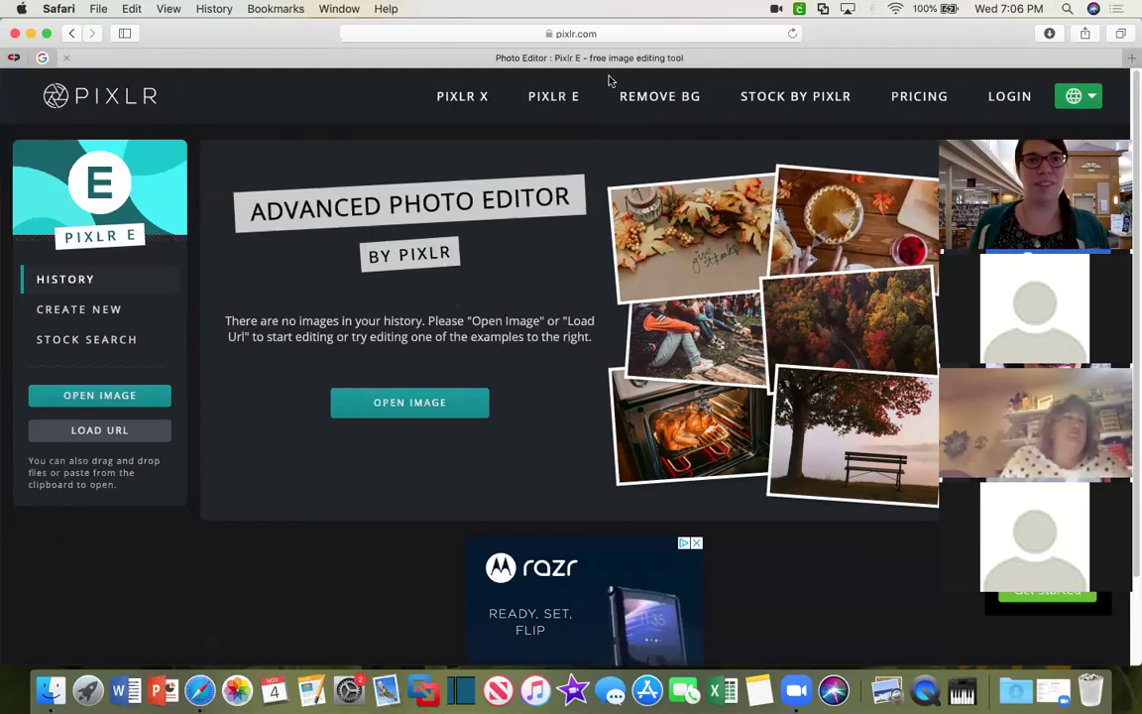
{"action": "mouse_move", "coordinate": [188, 36]}
{"action": "left_mouse_down"}
{"action": "mouse_move", "coordinate": [174, 255]}
{"action": "mouse_move", "coordinate": [180, 41]}
{"action": "left_mouse_up"}
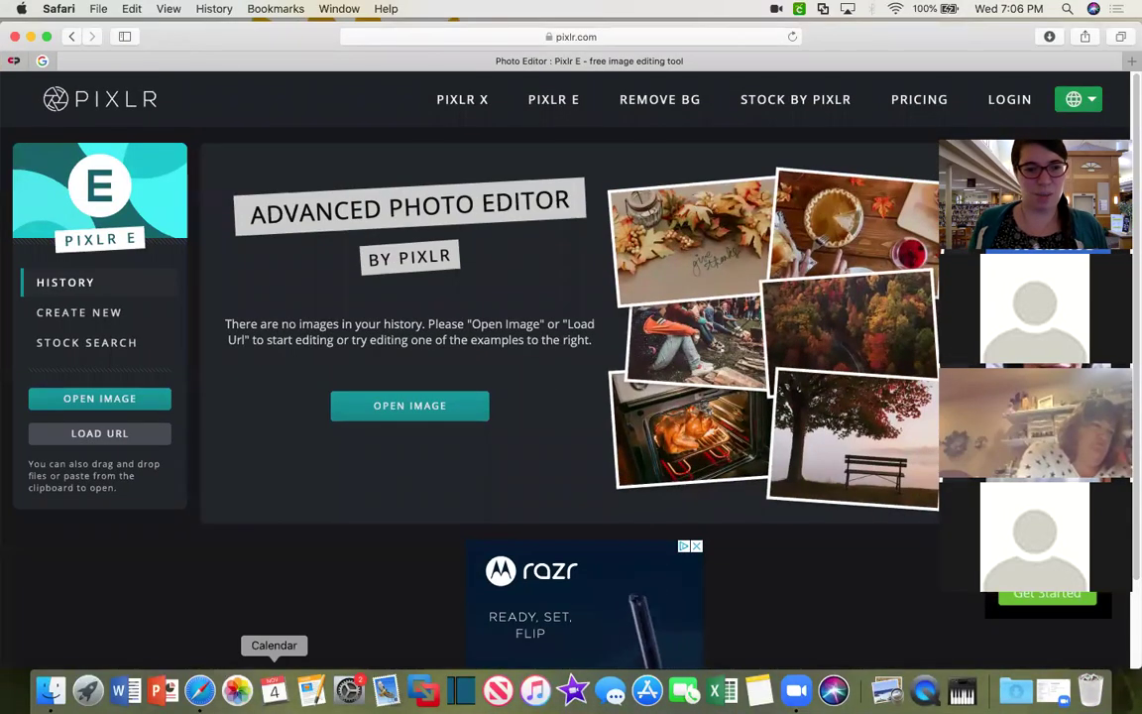
{"action": "right_click", "coordinate": [51, 697]}
{"action": "left_click", "coordinate": [61, 642]}
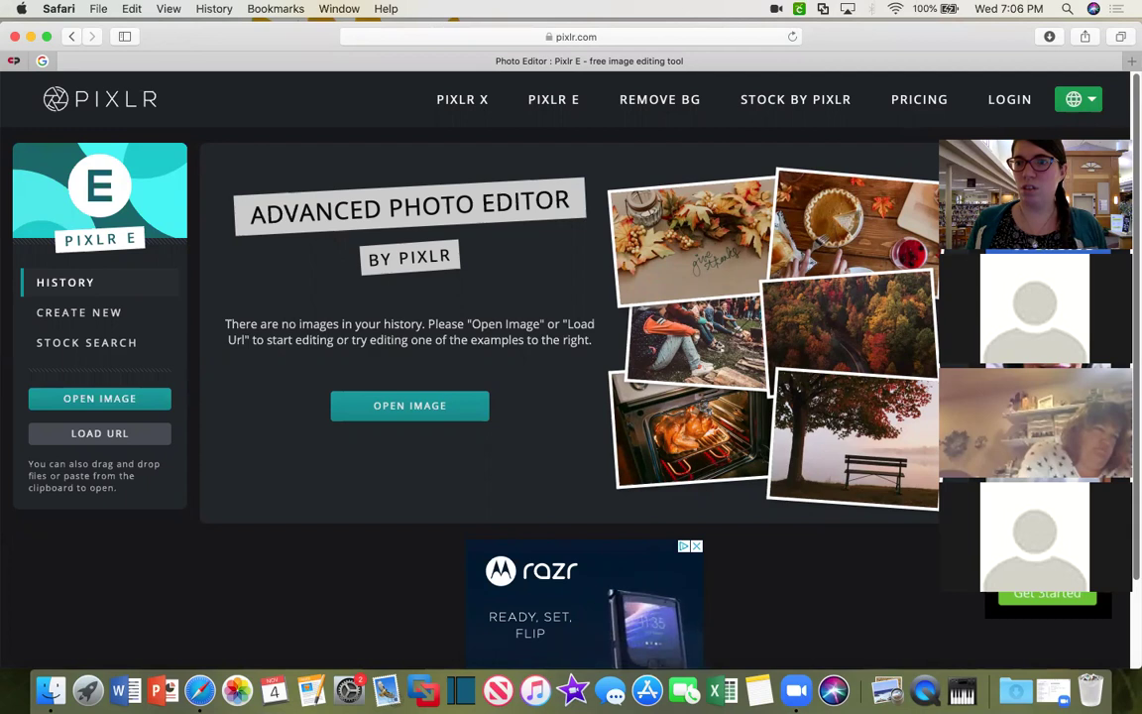
{"action": "left_click", "coordinate": [1055, 139]}
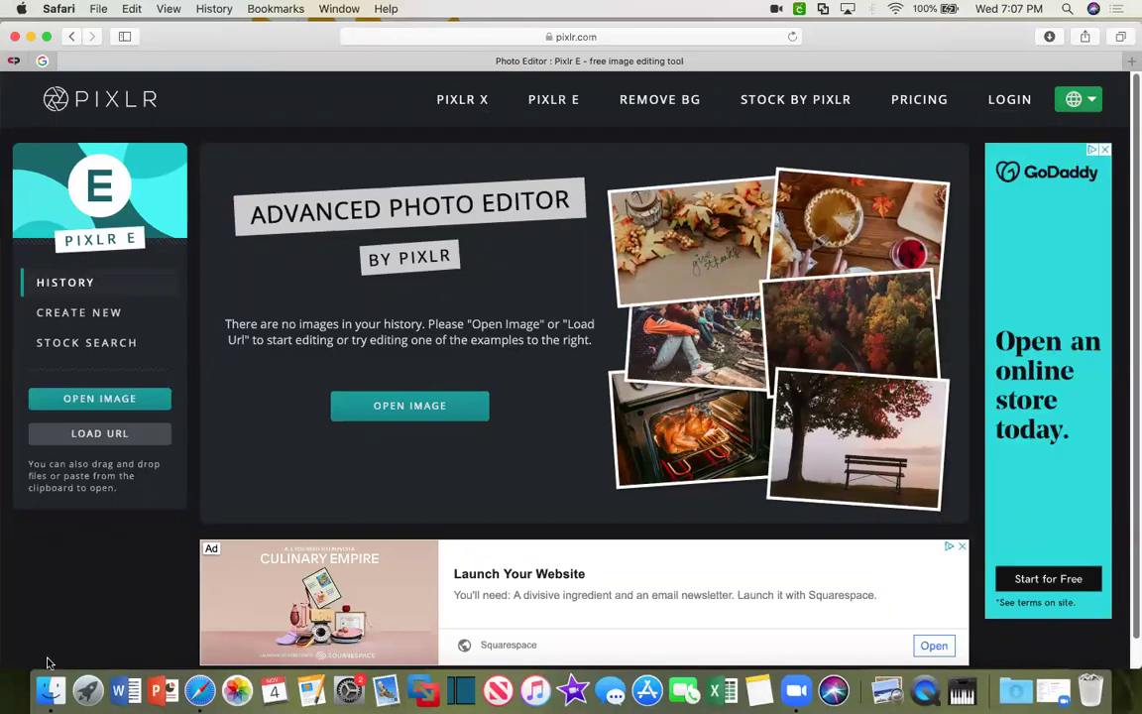
Create a new blank image from the Icon 512x512 preset
{"action": "left_click", "coordinate": [80, 314]}
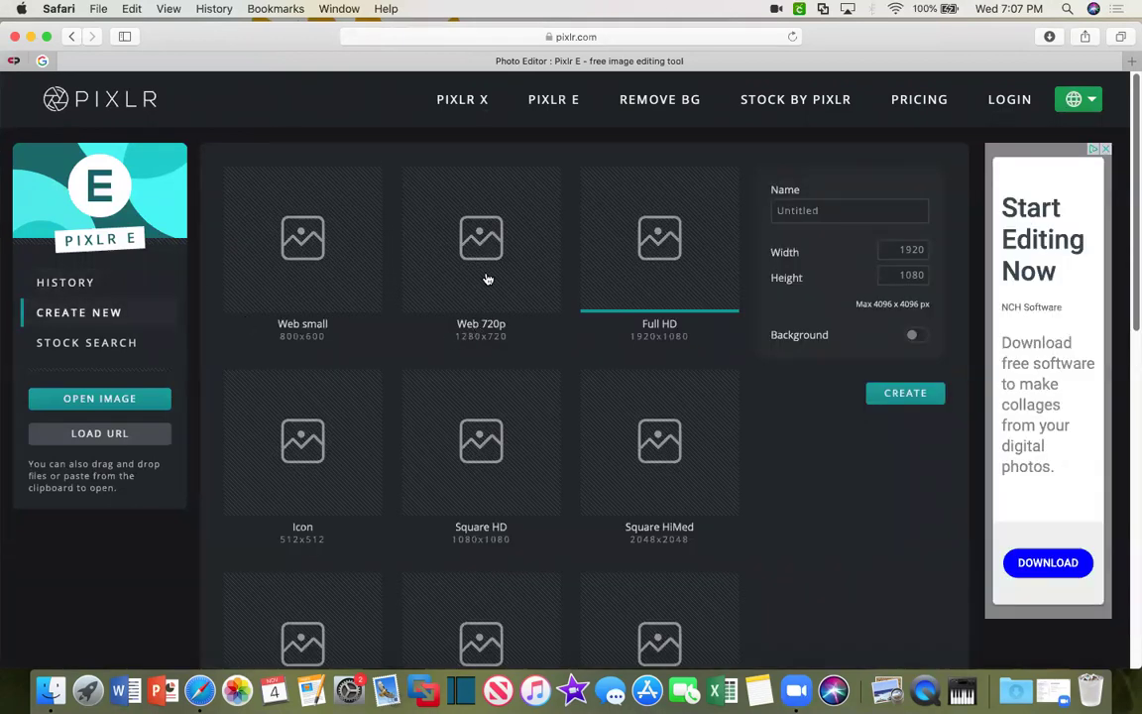
{"action": "left_click", "coordinate": [343, 484]}
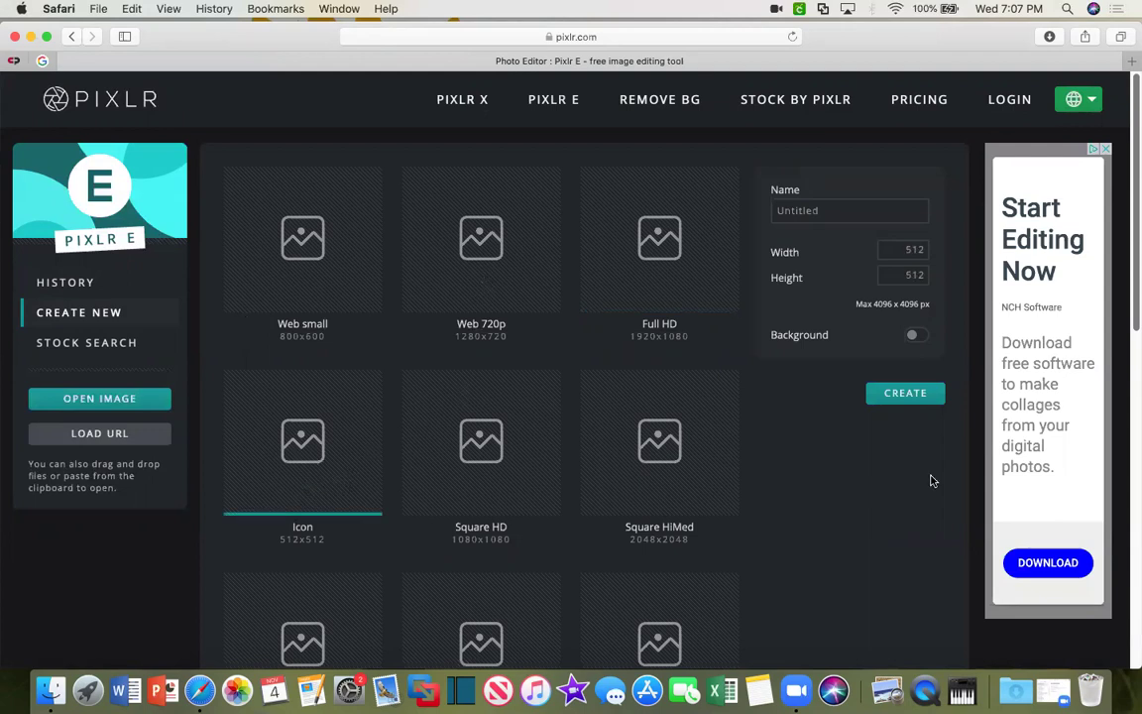
{"action": "left_click", "coordinate": [898, 398]}
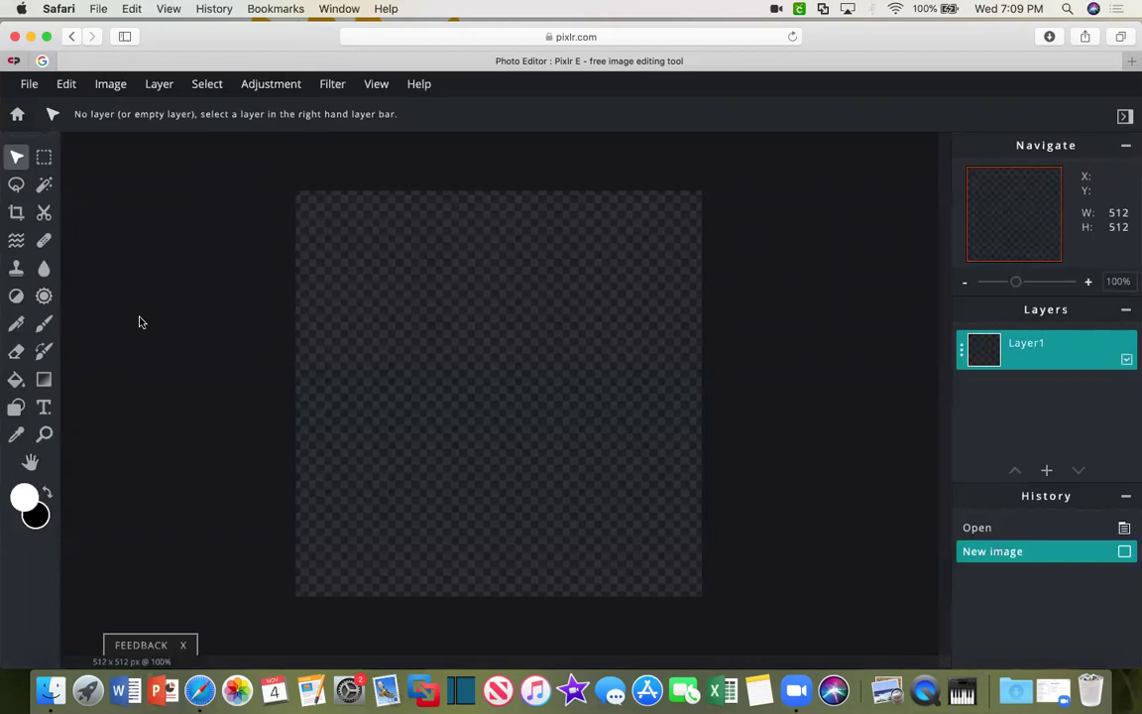
Return to the Pixlr E start page and delete the untitled document from the history
{"action": "left_click", "coordinate": [70, 38]}
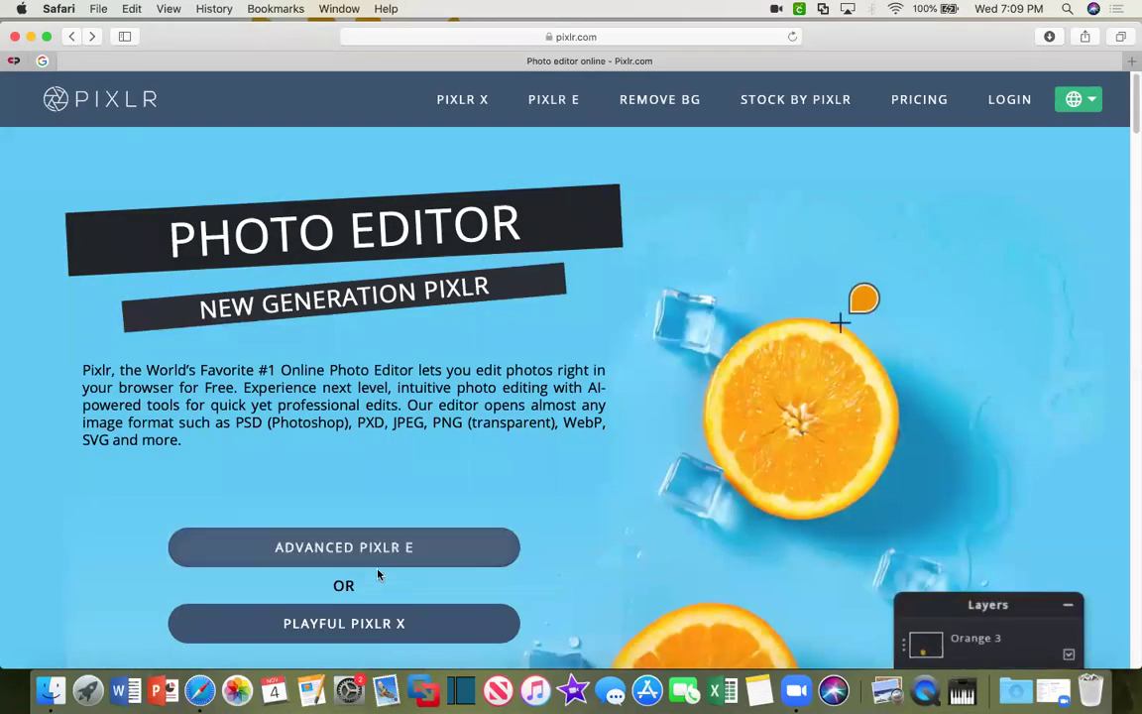
{"action": "left_click", "coordinate": [370, 563]}
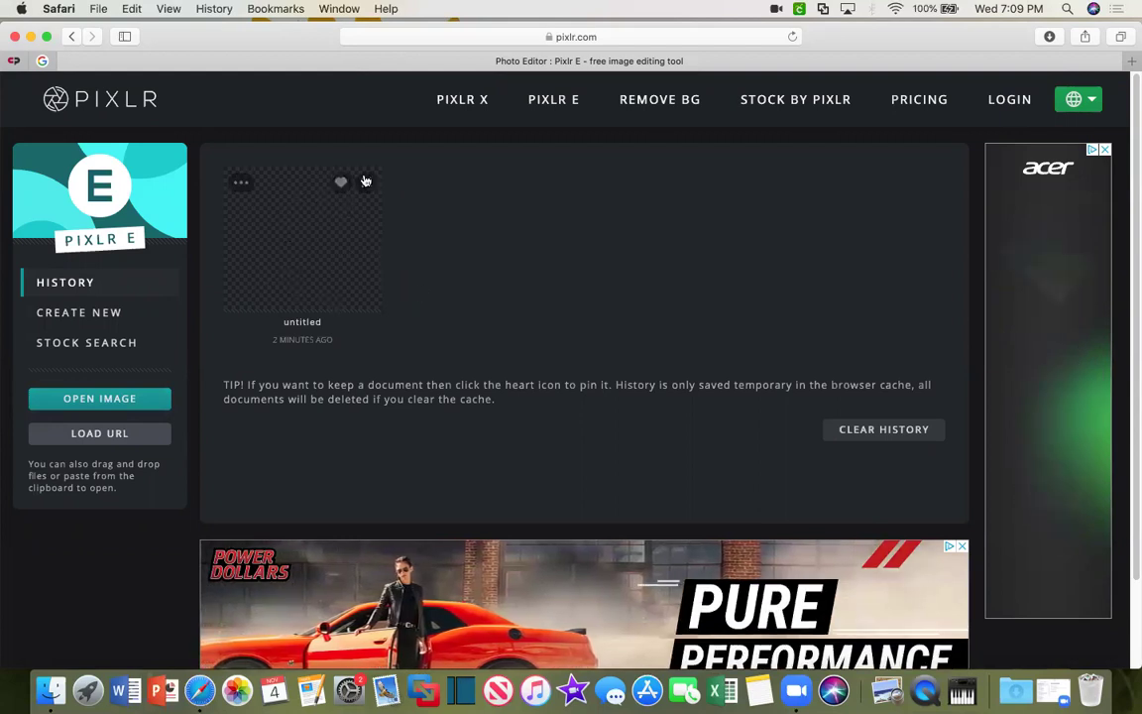
{"action": "left_click", "coordinate": [252, 190]}
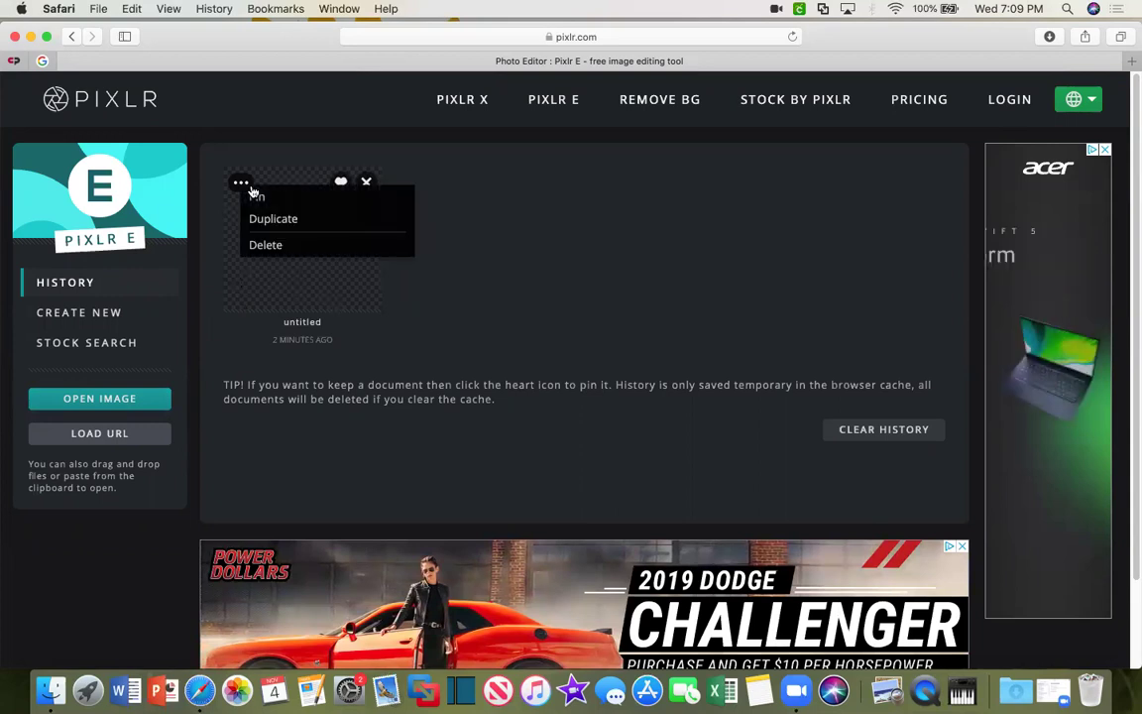
{"action": "left_click", "coordinate": [270, 246]}
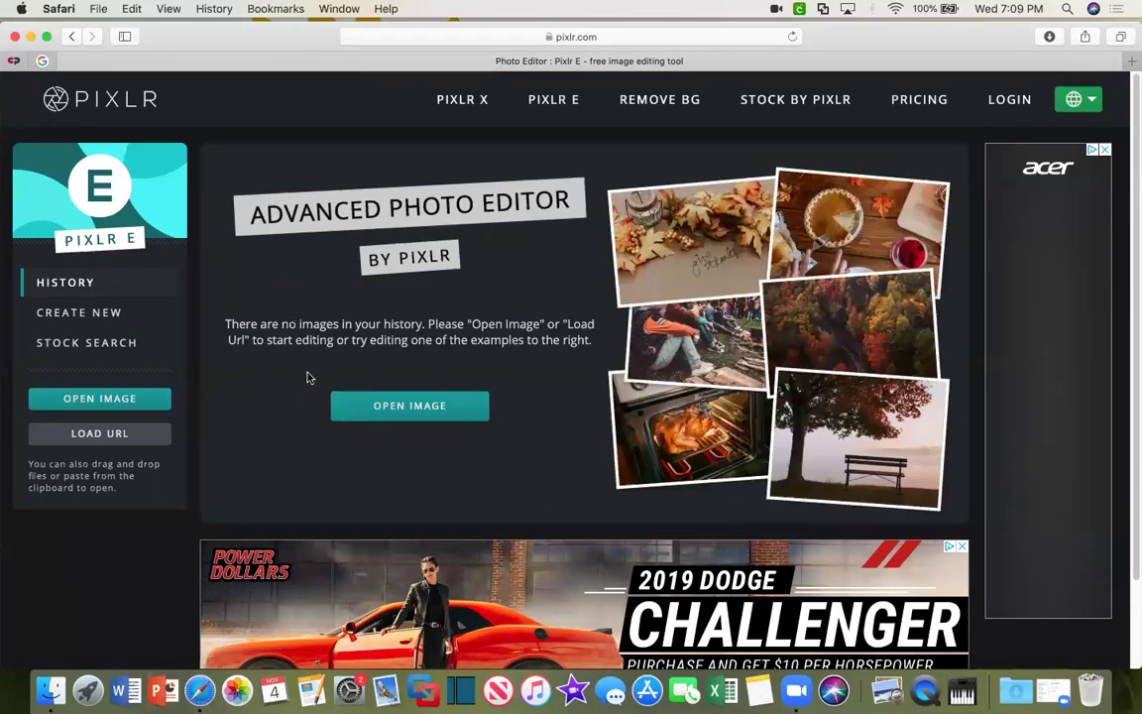
Open the image yellow car.jpg from the Desktop folder
{"action": "left_click", "coordinate": [87, 400]}
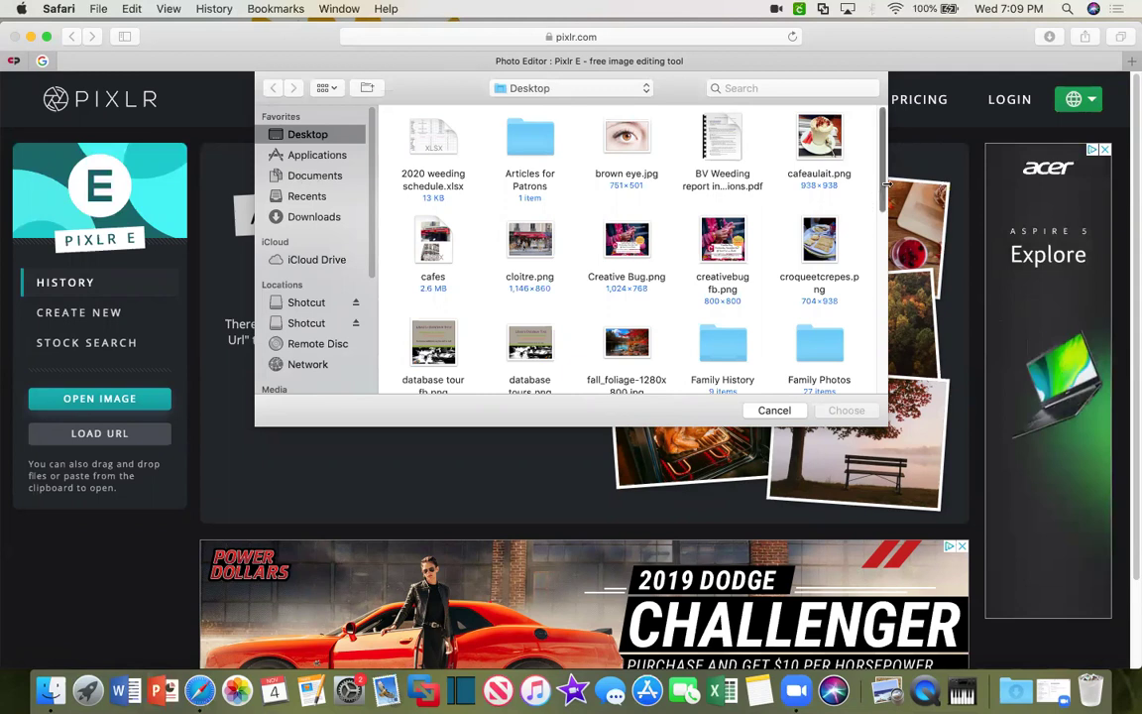
{"action": "left_click_drag", "start_coordinate": [887, 184], "coordinate": [876, 359]}
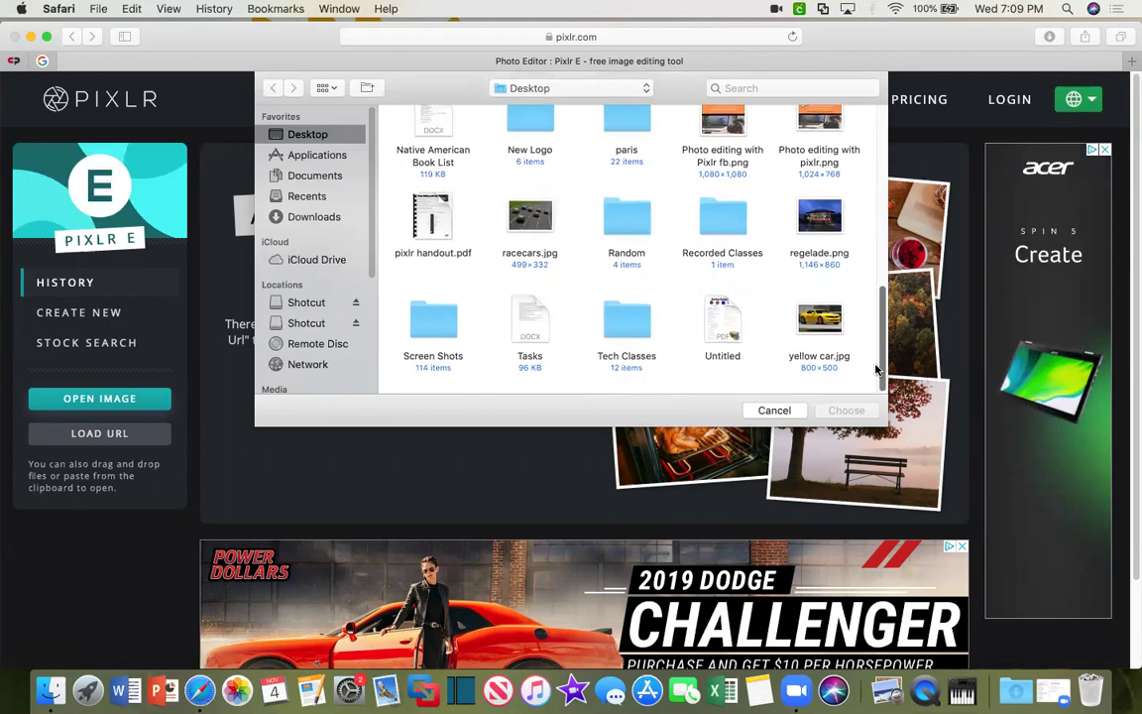
{"action": "left_click", "coordinate": [819, 328]}
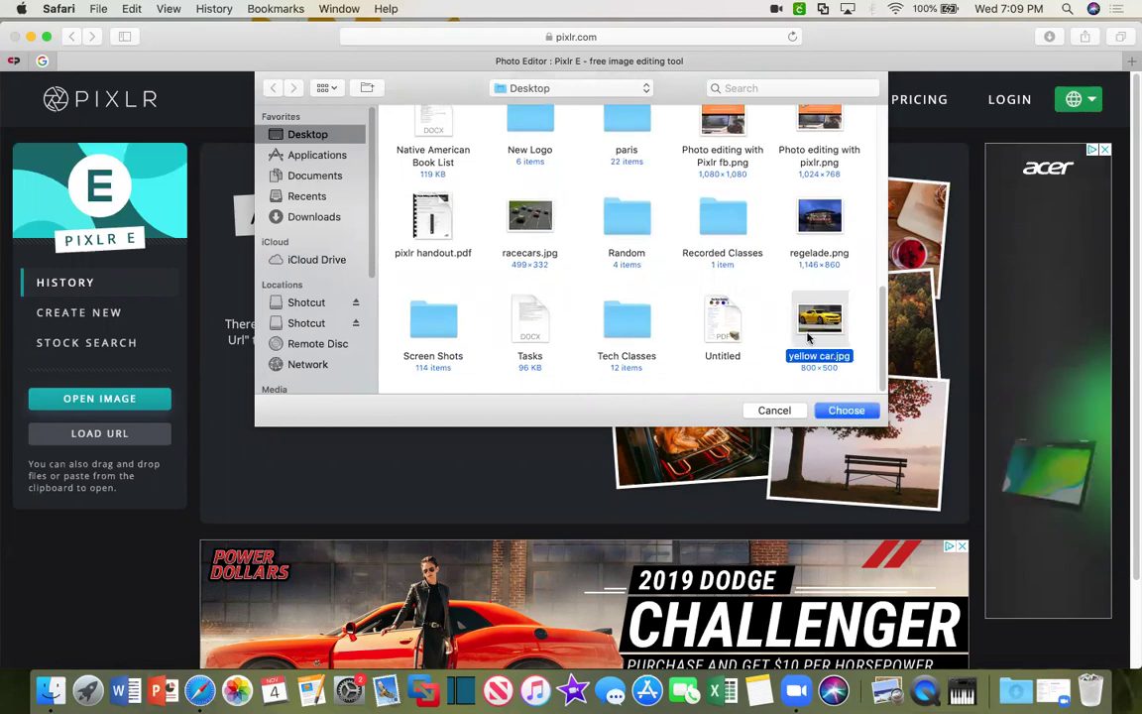
{"action": "left_click", "coordinate": [845, 411]}
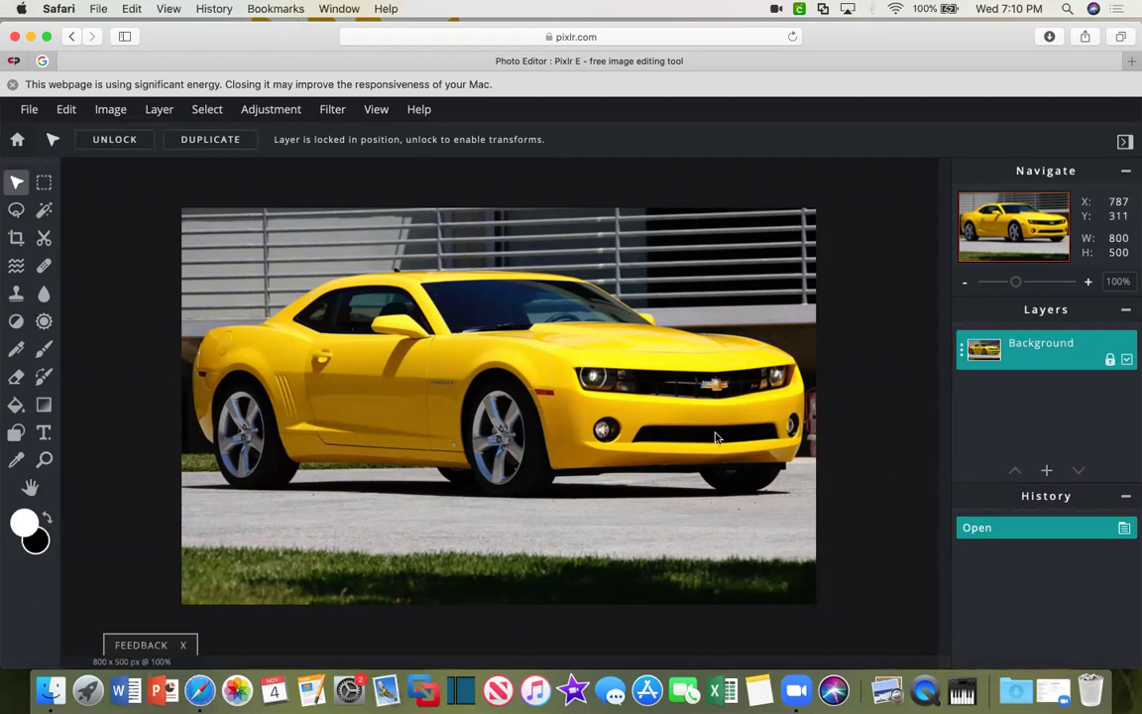
Frame a free crop closely around the yellow car, about 761 x 296 px
{"action": "left_click", "coordinate": [16, 239]}
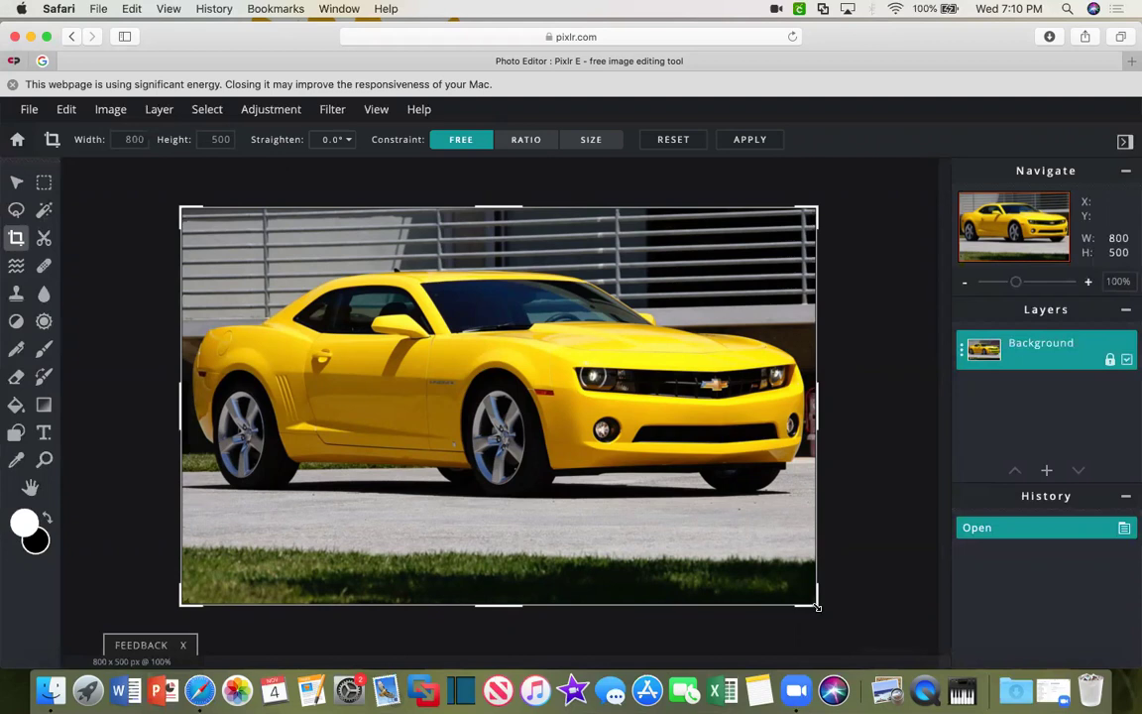
{"action": "left_click_drag", "start_coordinate": [809, 596], "coordinate": [713, 534]}
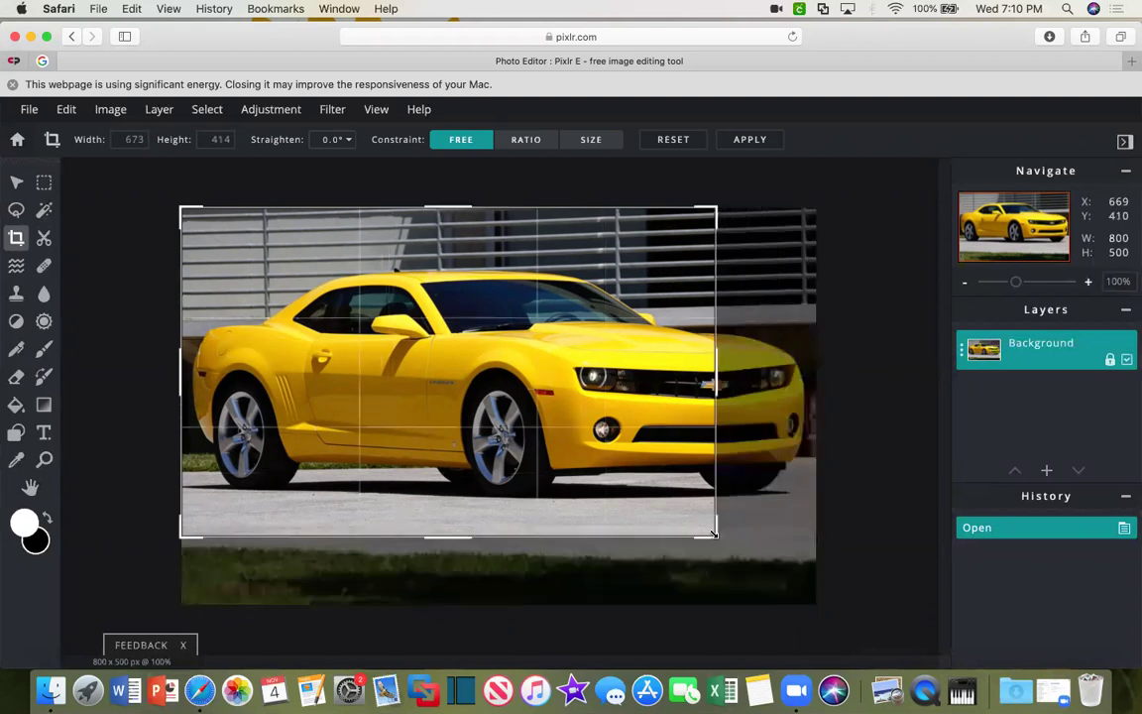
{"action": "left_click_drag", "start_coordinate": [715, 208], "coordinate": [808, 227]}
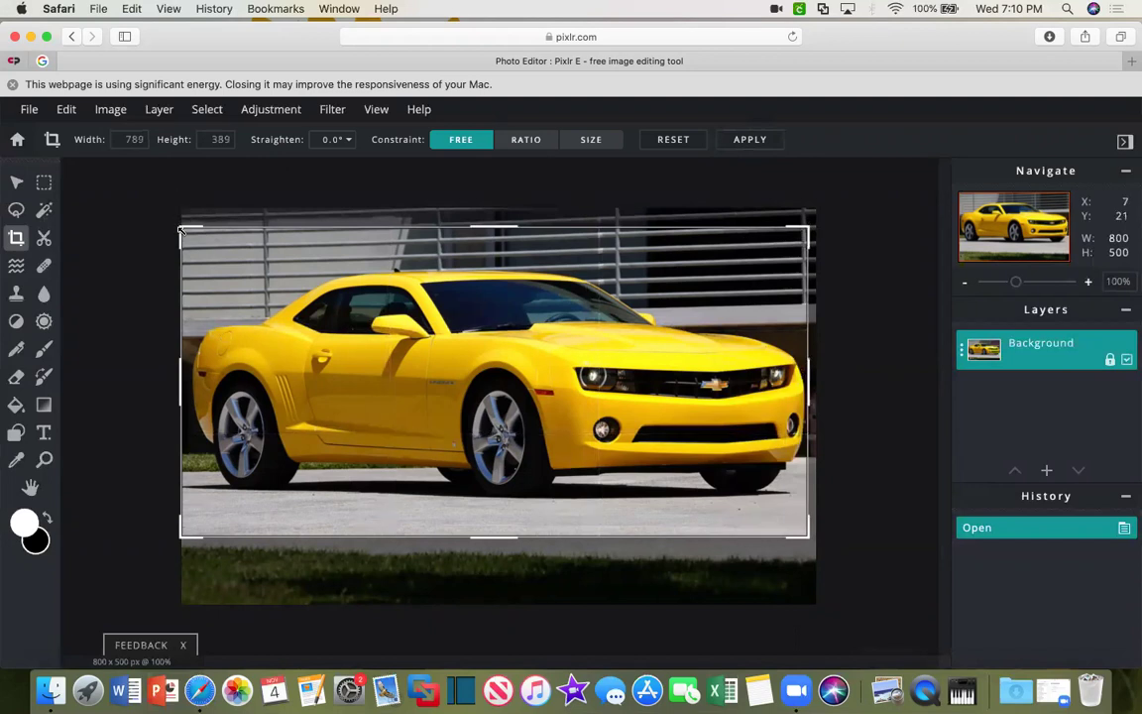
{"action": "left_click_drag", "start_coordinate": [226, 244], "coordinate": [195, 267]}
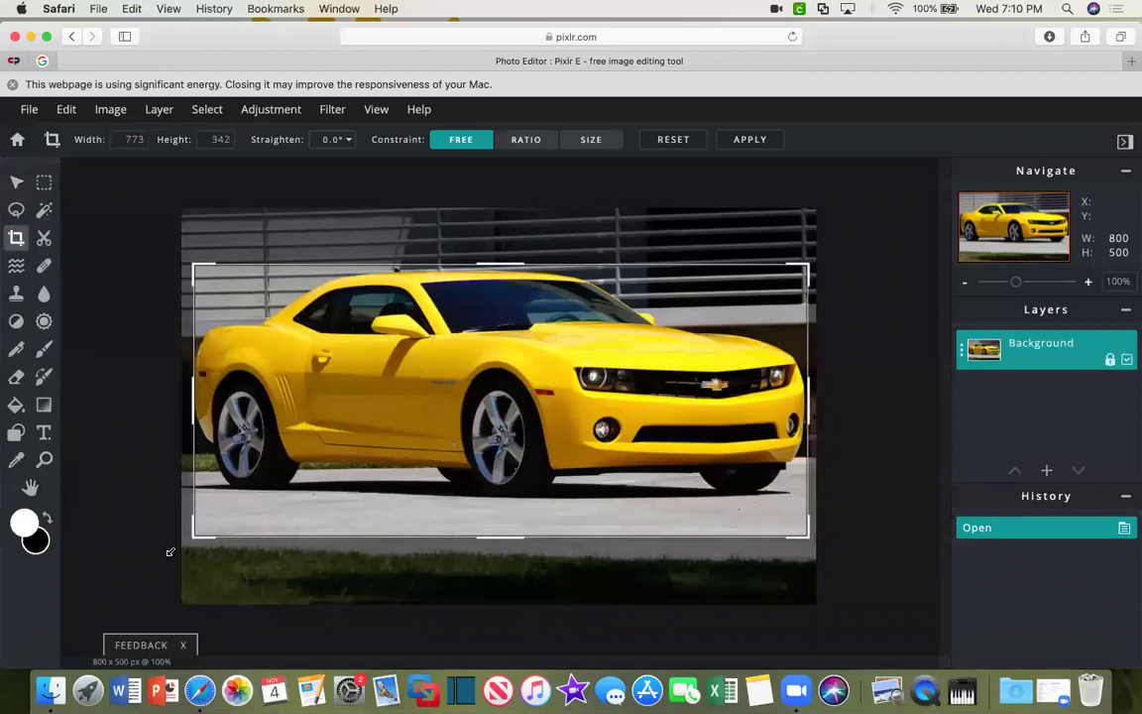
{"action": "left_click_drag", "start_coordinate": [193, 535], "coordinate": [203, 504]}
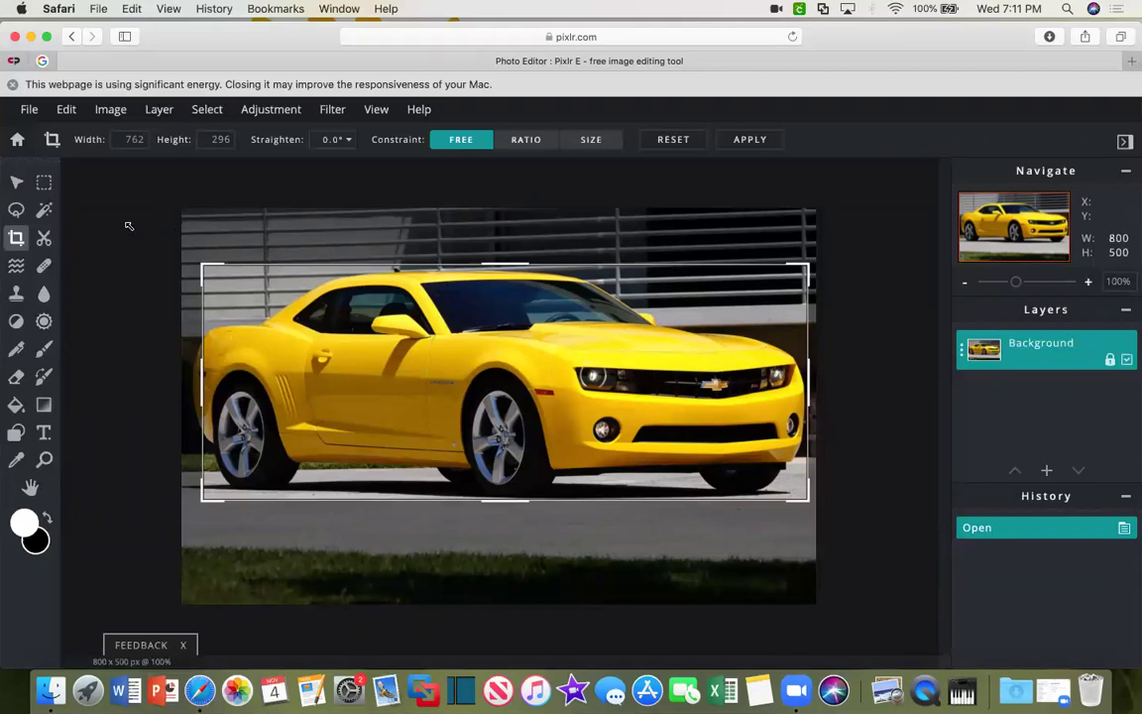
{"action": "left_click_drag", "start_coordinate": [902, 323], "coordinate": [902, 323]}
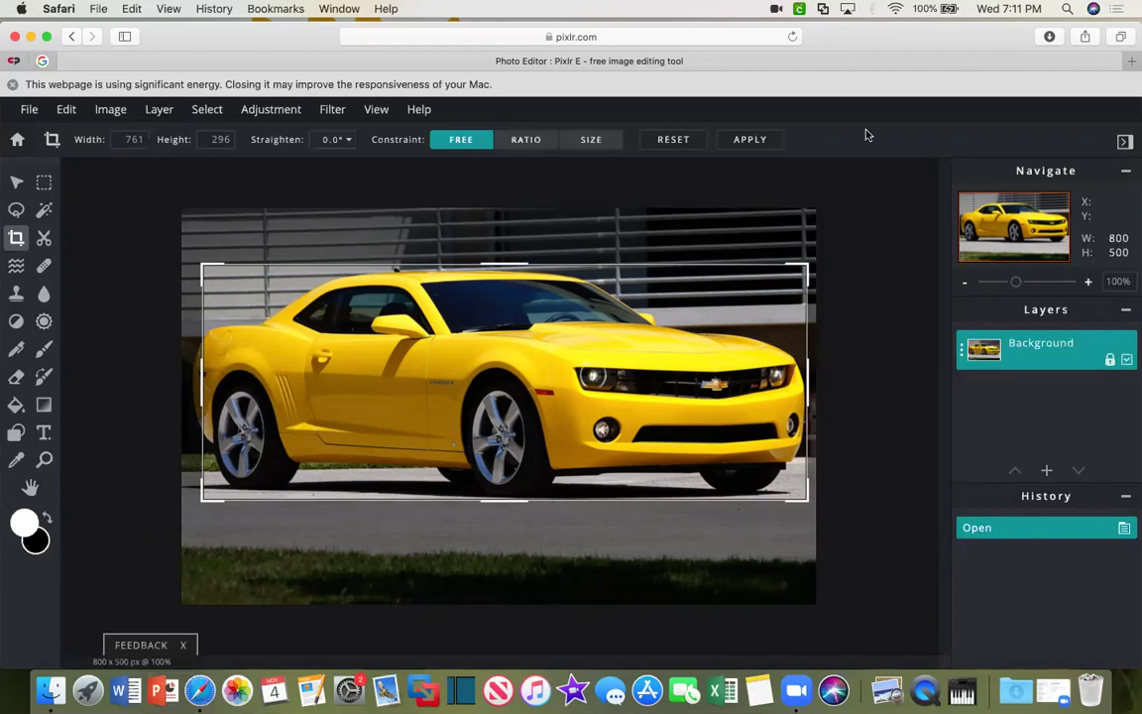
{"action": "scroll", "coordinate": [586, 588], "scroll_direction": "down", "scroll_amount": 2}
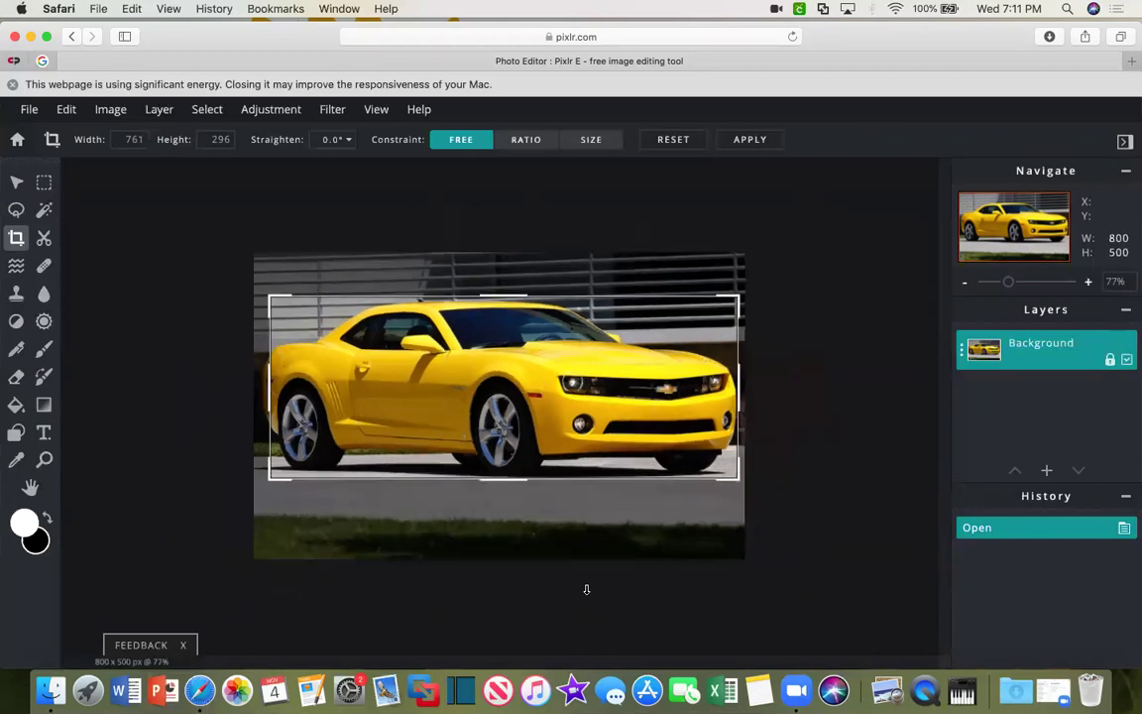
{"action": "scroll", "coordinate": [862, 486], "scroll_direction": "down", "scroll_amount": 2}
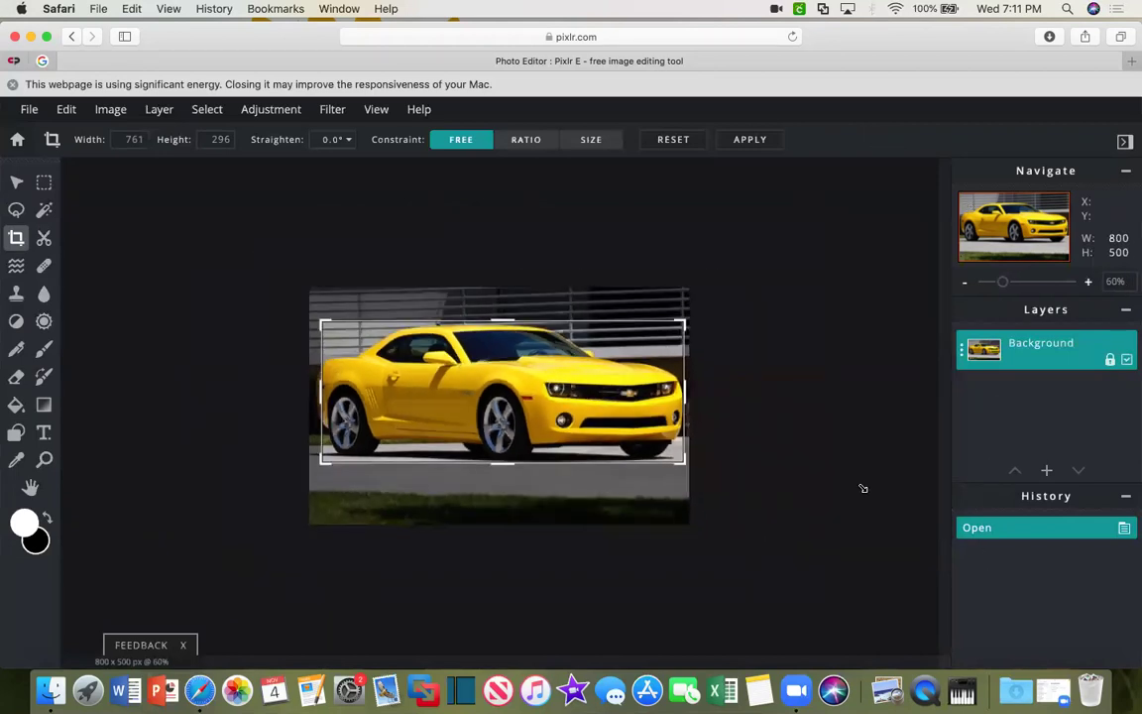
{"action": "scroll", "coordinate": [861, 487], "scroll_direction": "up", "scroll_amount": 3}
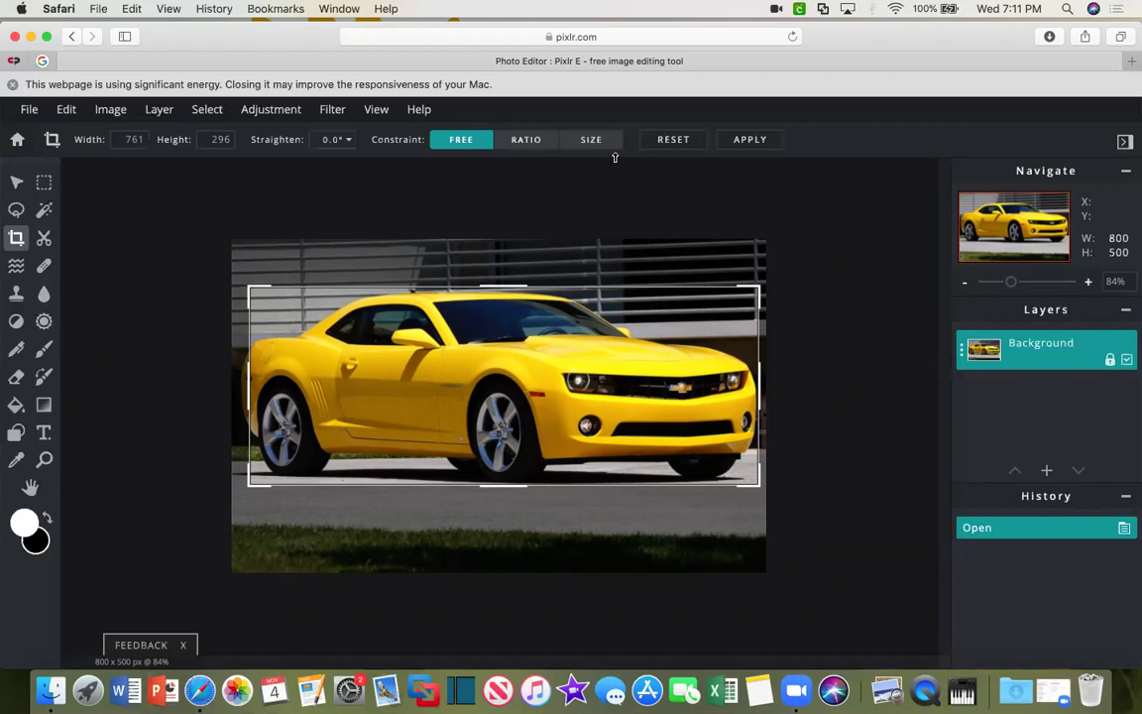
Save the cropped image as a PNG named yellow car, allowing downloads from pixlr.com
{"action": "left_click", "coordinate": [27, 109]}
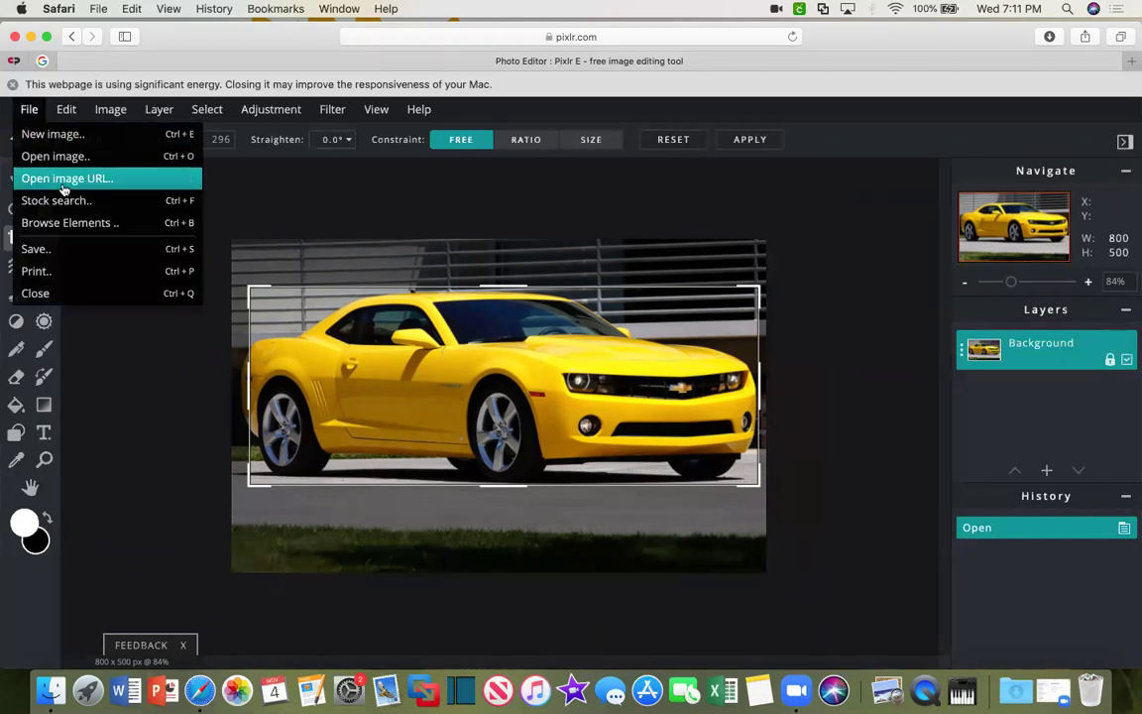
{"action": "left_click", "coordinate": [55, 249]}
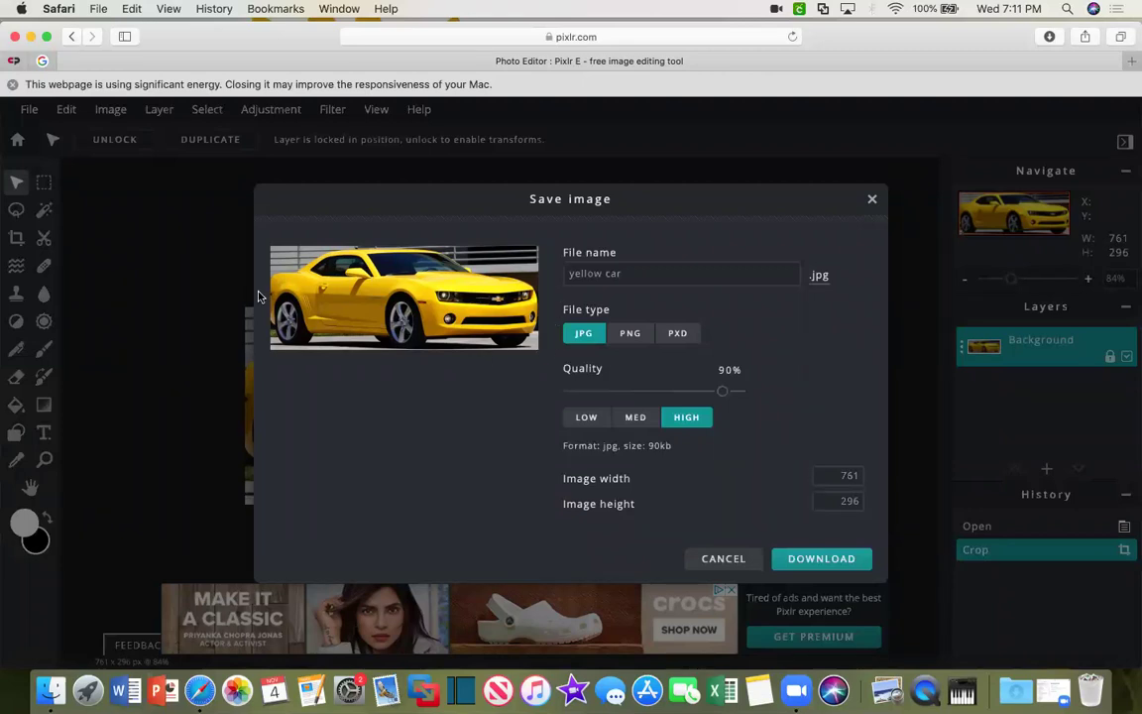
{"action": "left_click", "coordinate": [573, 266]}
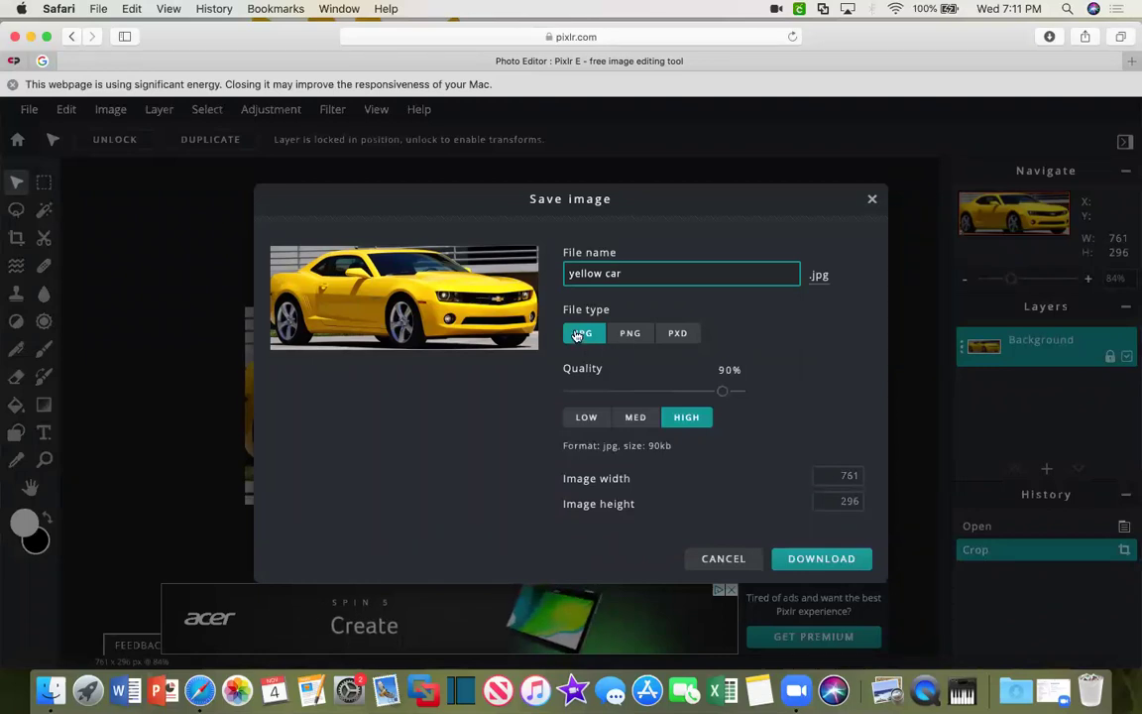
{"action": "left_click", "coordinate": [630, 336]}
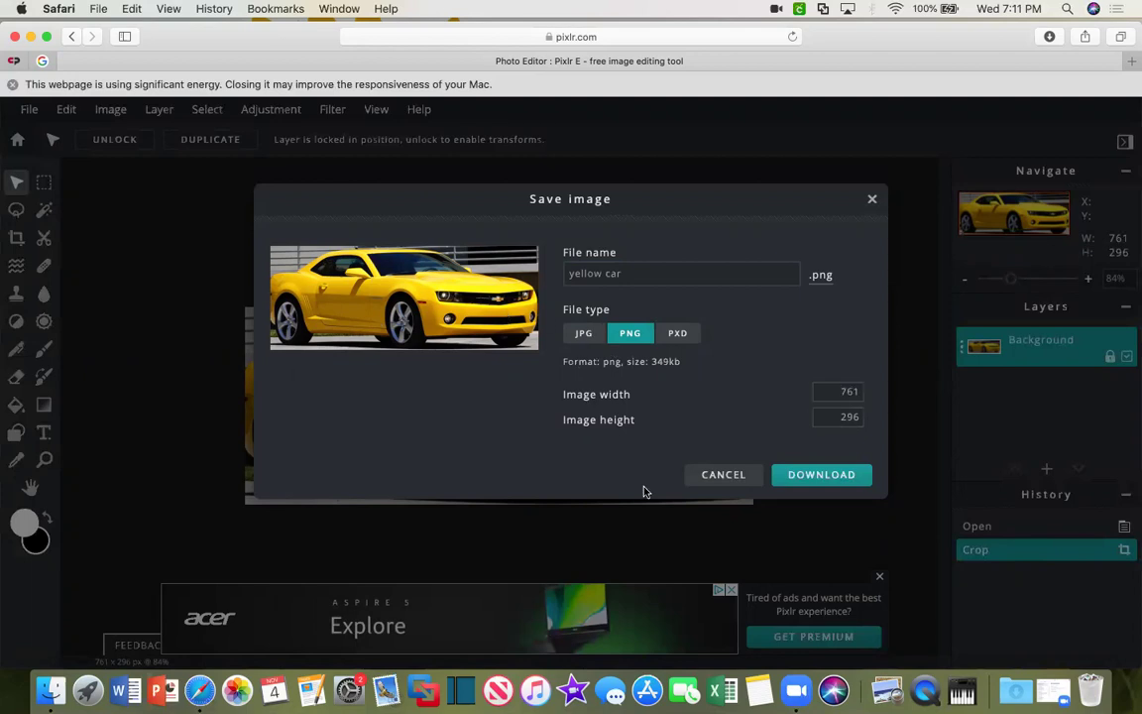
{"action": "left_click", "coordinate": [833, 477]}
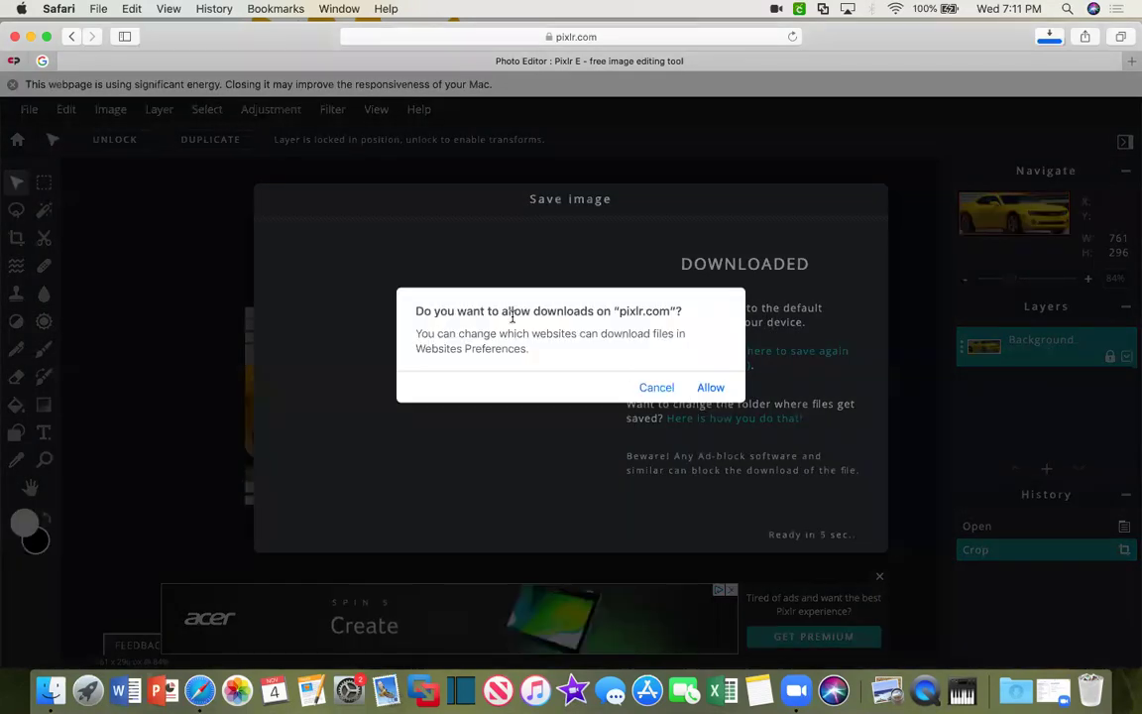
{"action": "left_click", "coordinate": [706, 388]}
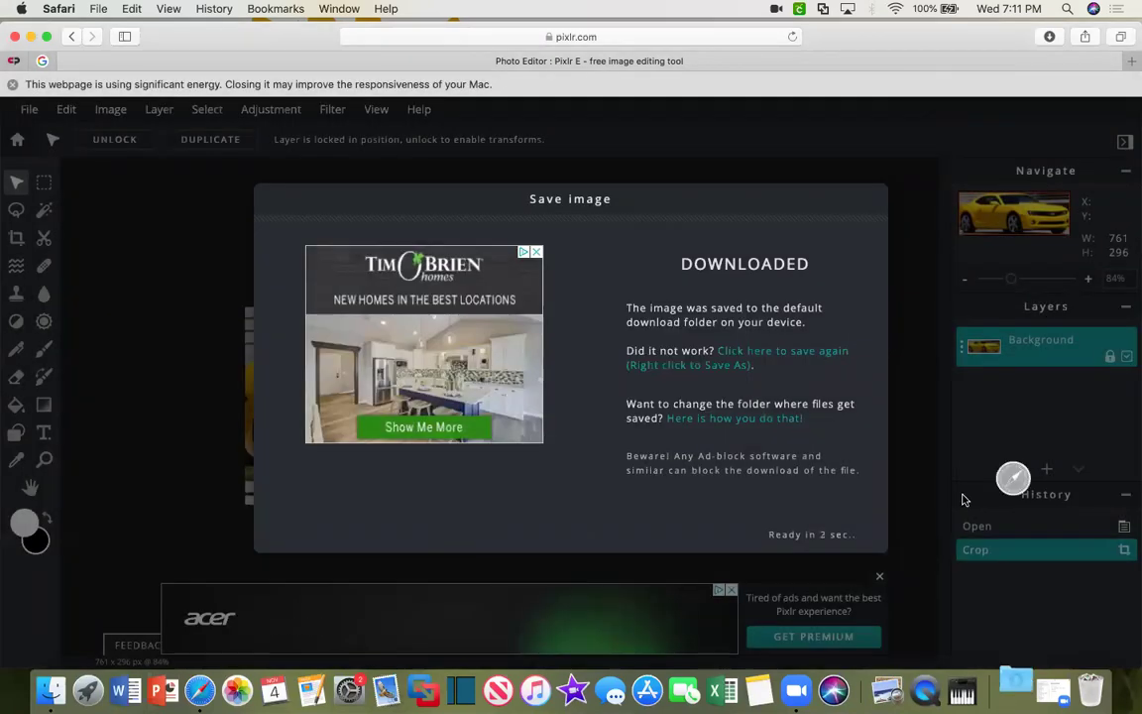
Check the downloads folder for the saved car image and close the save dialog
{"action": "left_click", "coordinate": [1014, 696]}
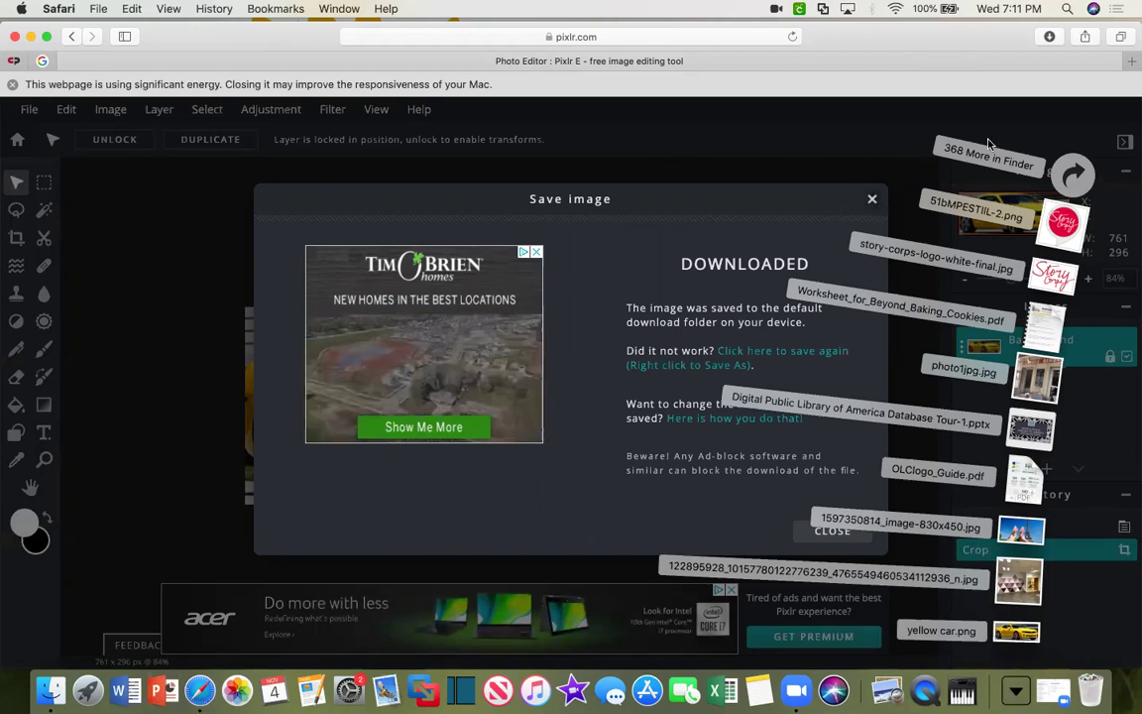
{"action": "left_click", "coordinate": [831, 198]}
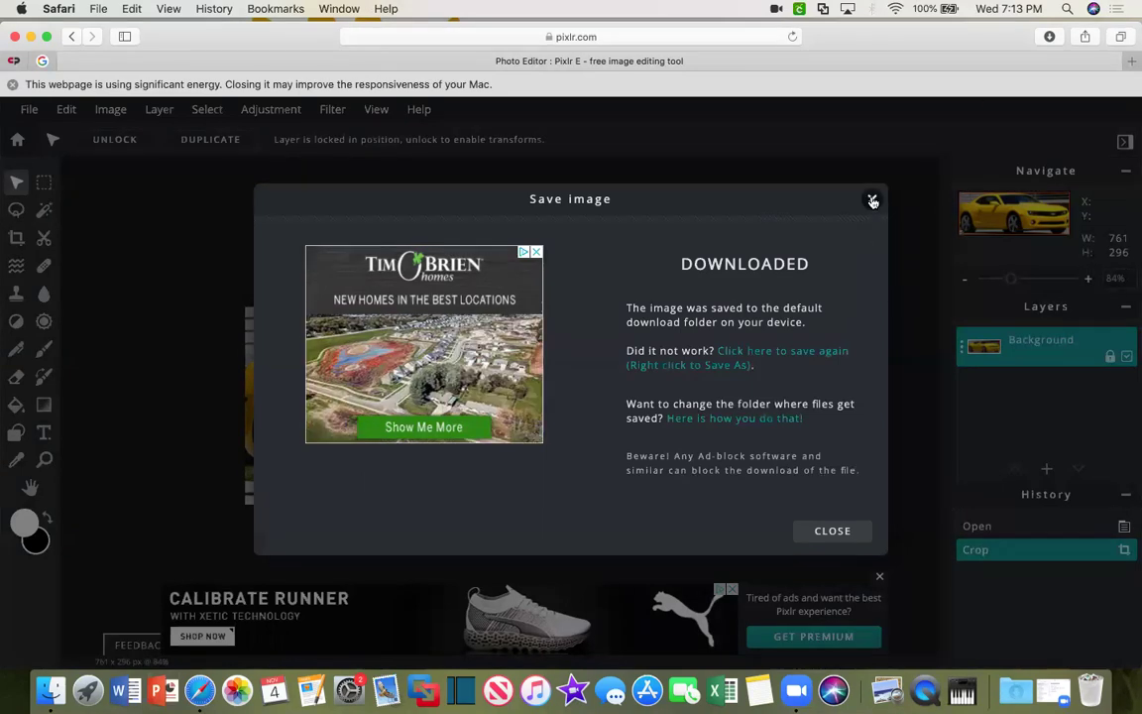
{"action": "left_click", "coordinate": [829, 534]}
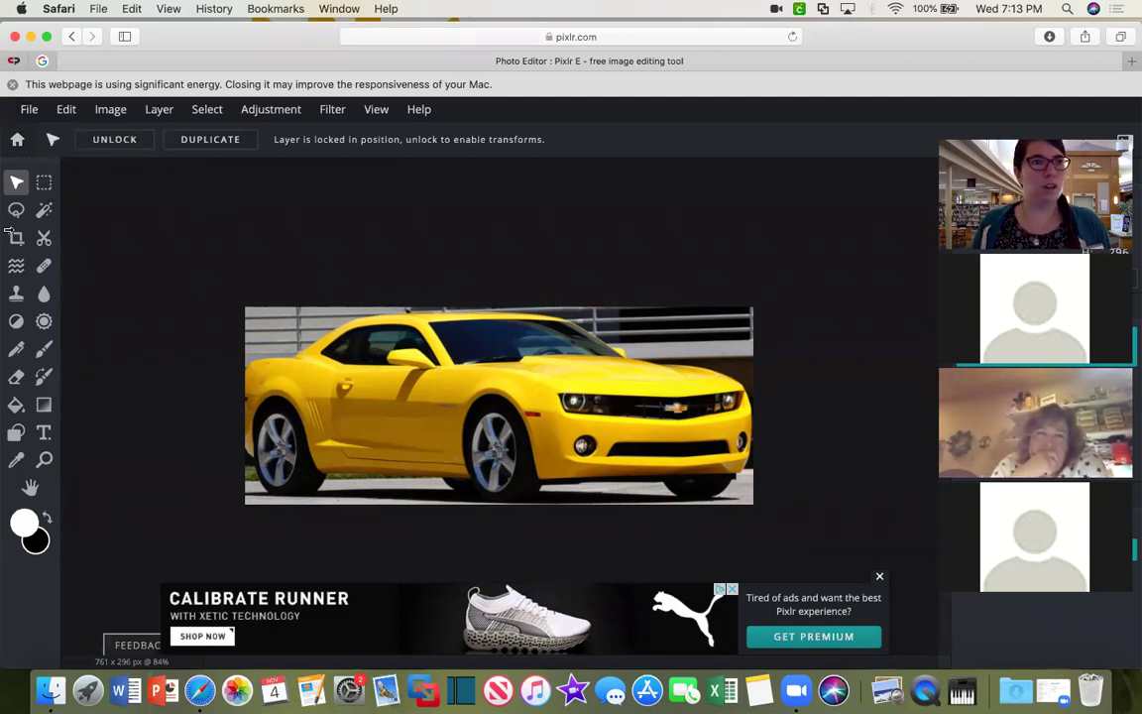
Dismiss the energy notice and the advertisement, and return to the Pixlr E start page
{"action": "left_click", "coordinate": [12, 84]}
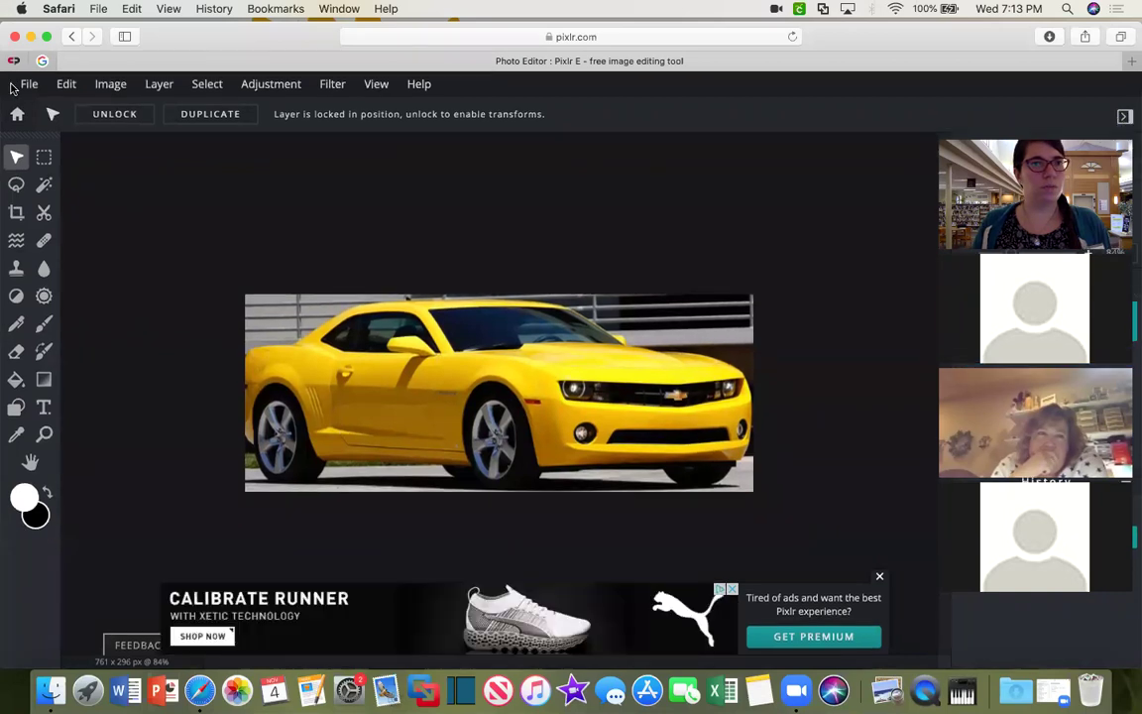
{"action": "left_click", "coordinate": [879, 576]}
{"action": "left_click", "coordinate": [71, 36]}
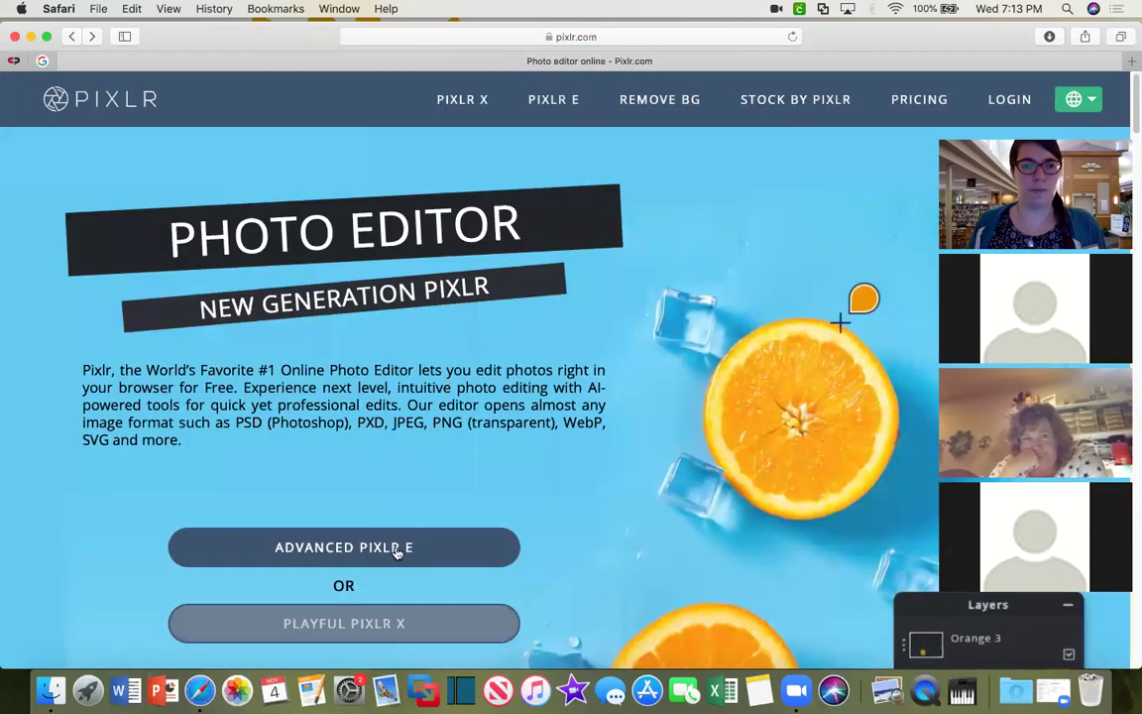
{"action": "left_click", "coordinate": [396, 548]}
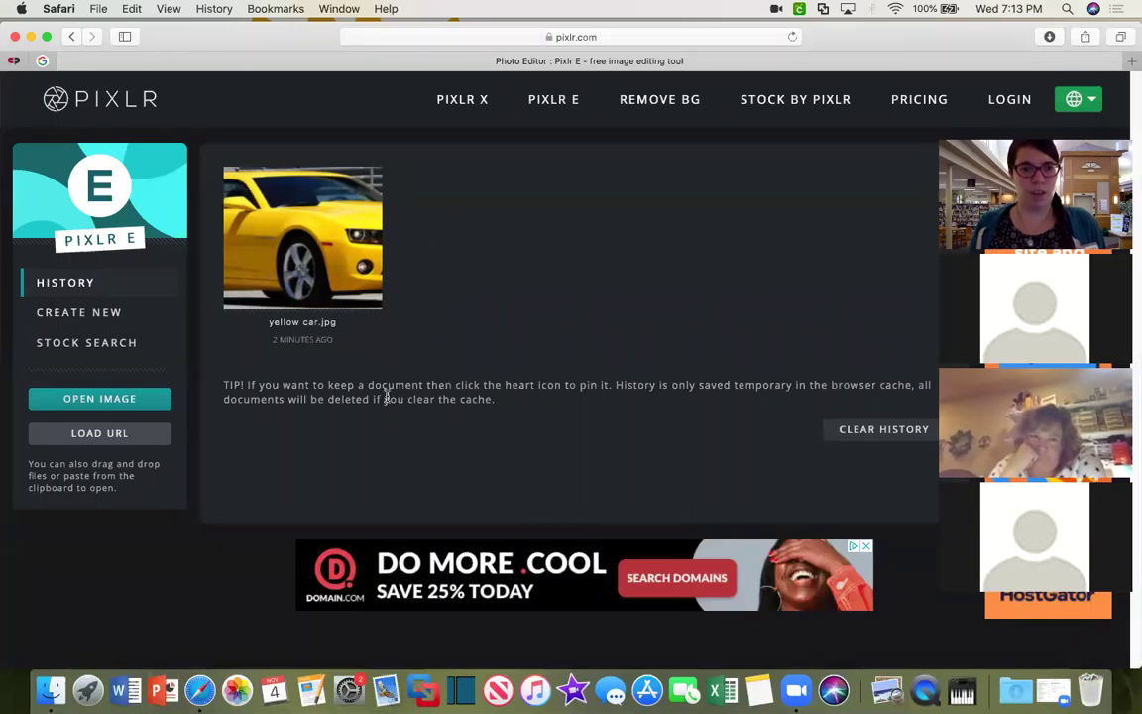
Open the image fall_foliage-1280x800.jpg from the Desktop folder
{"action": "left_click", "coordinate": [99, 399]}
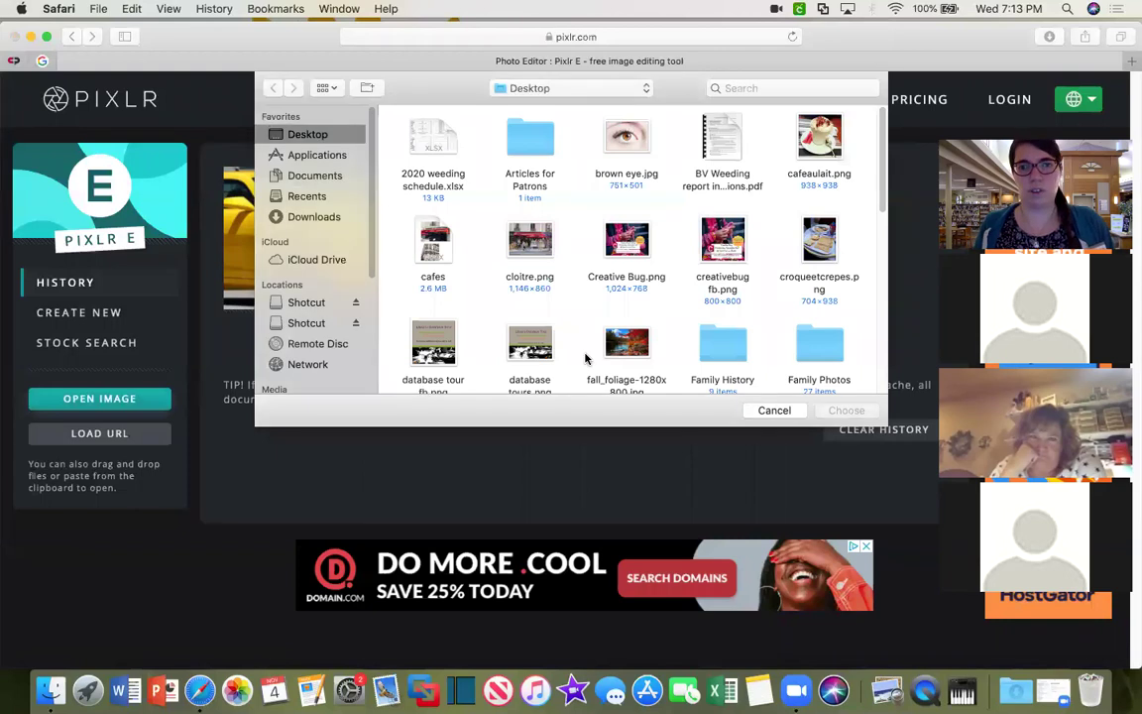
{"action": "left_click", "coordinate": [626, 343]}
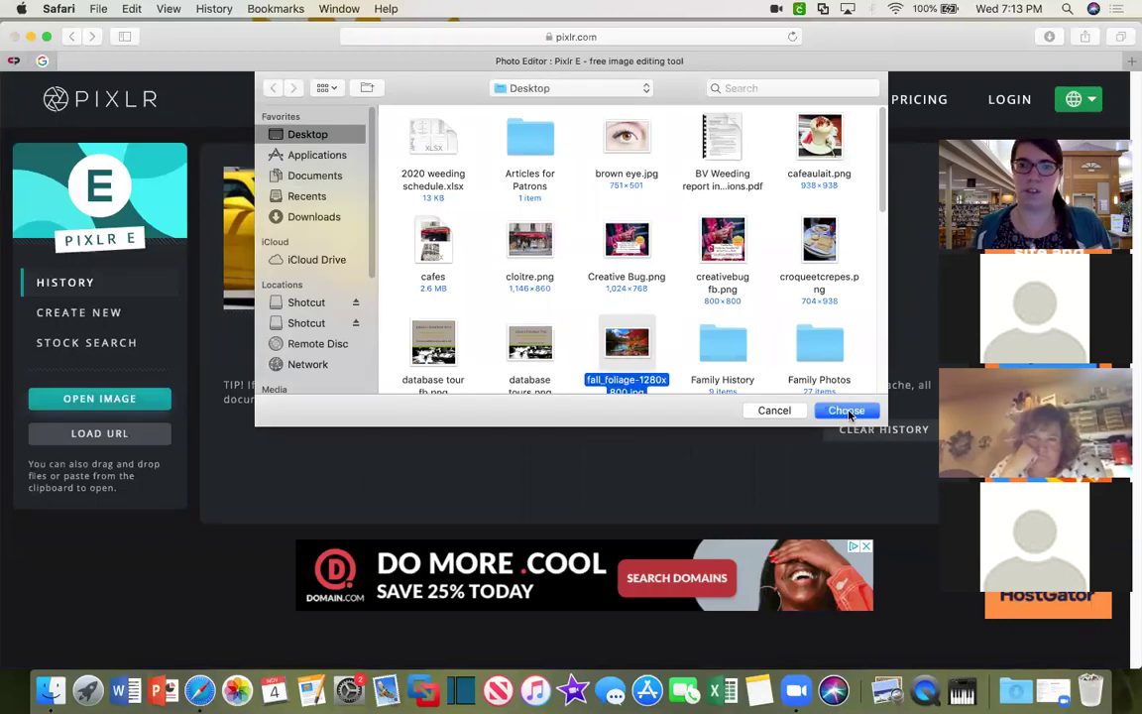
{"action": "left_click", "coordinate": [847, 410]}
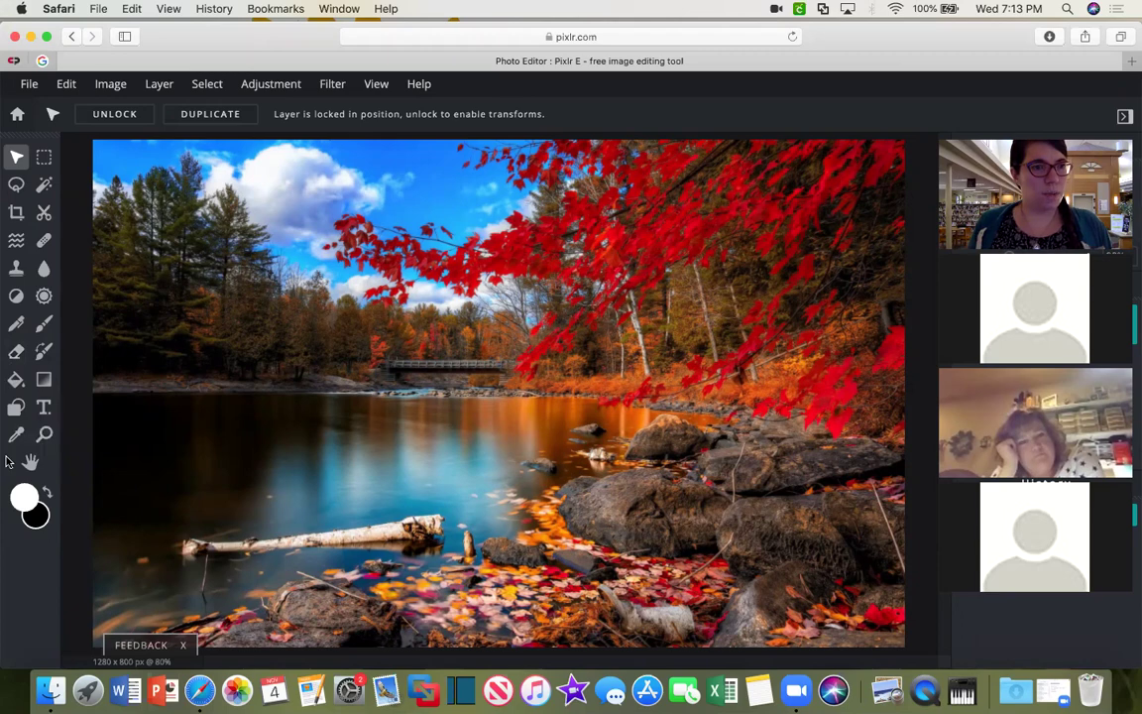
Start resizing the whole image and set its width to 1000 px with Constrain proportions on
{"action": "left_click", "coordinate": [105, 90]}
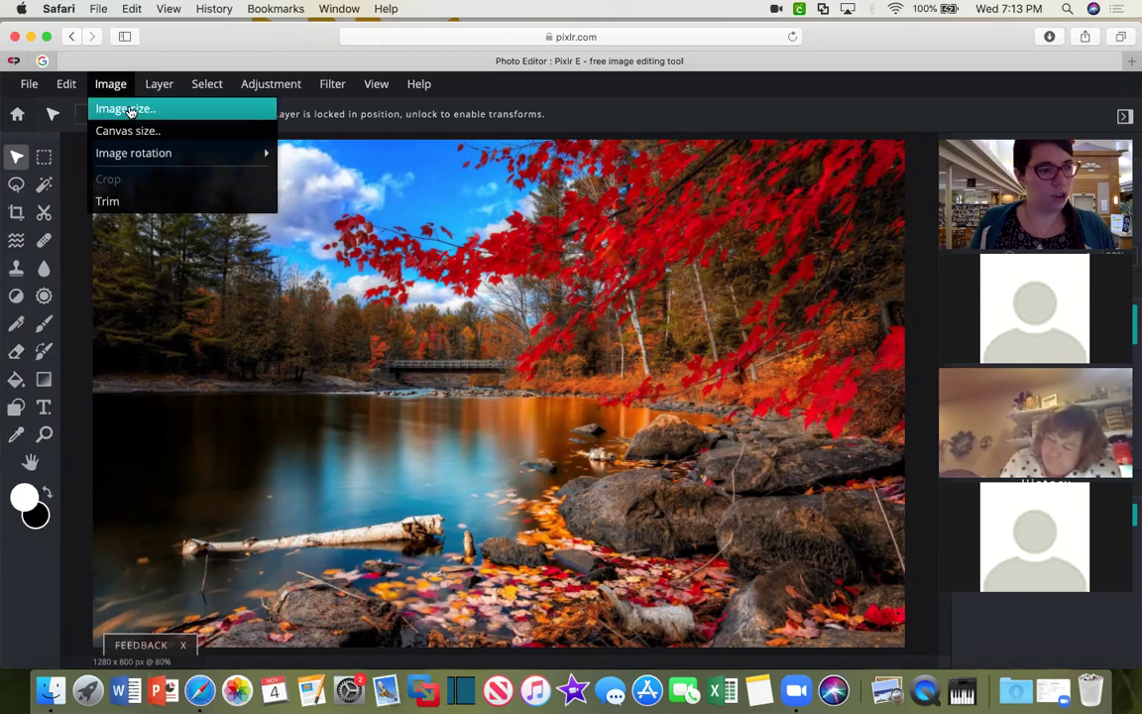
{"action": "left_click", "coordinate": [129, 111]}
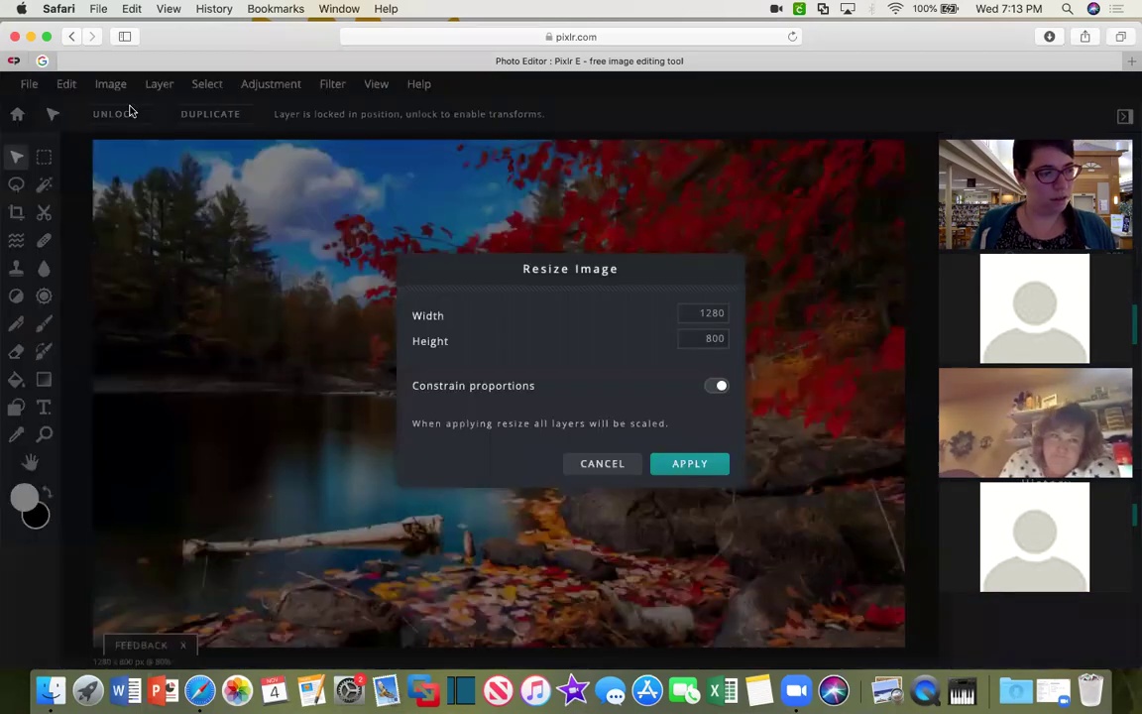
{"action": "left_click", "coordinate": [721, 315]}
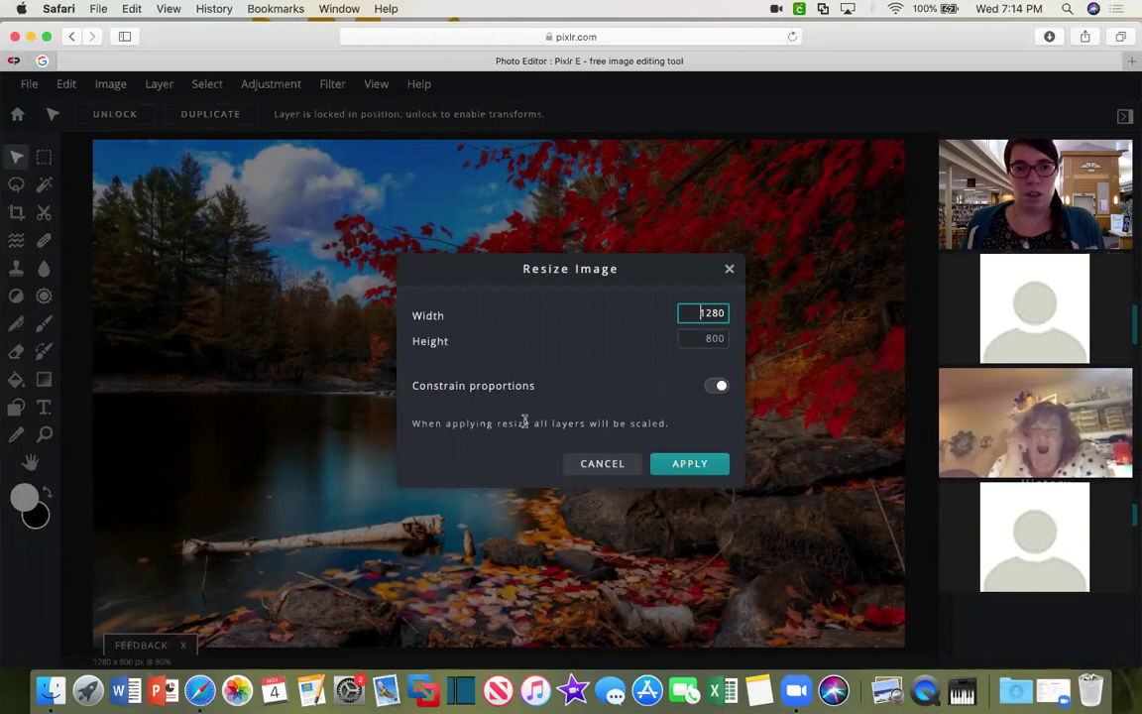
{"action": "left_click", "coordinate": [714, 389]}
{"action": "left_click", "coordinate": [715, 389]}
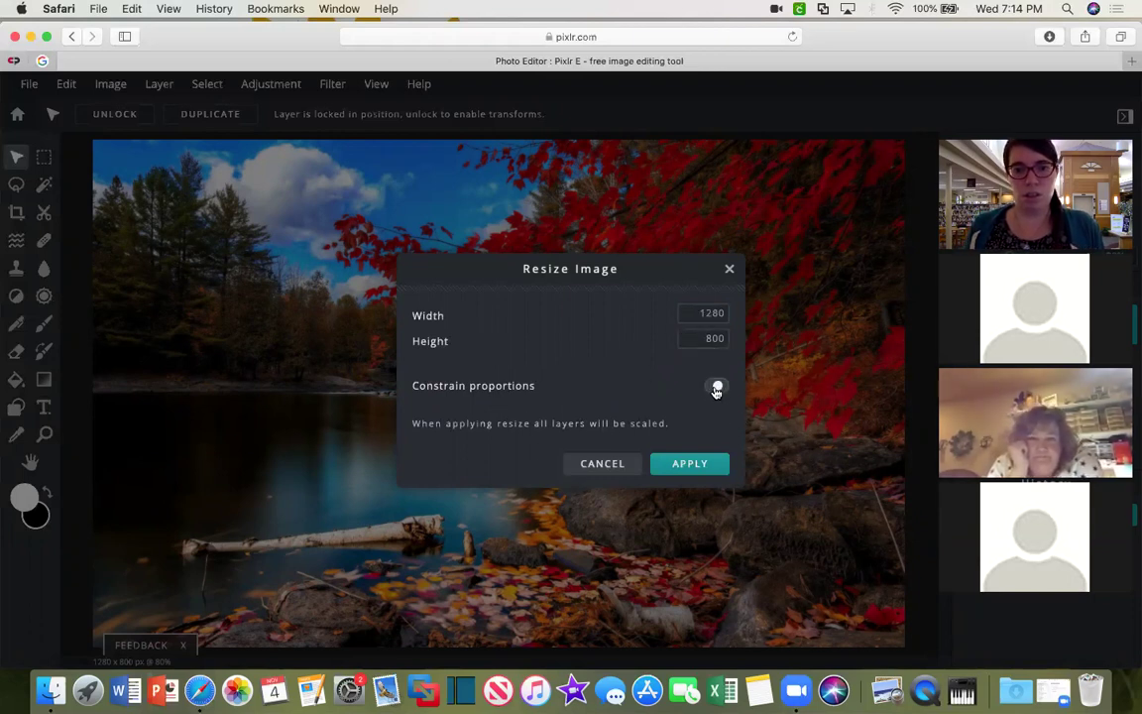
{"action": "left_click", "coordinate": [715, 388]}
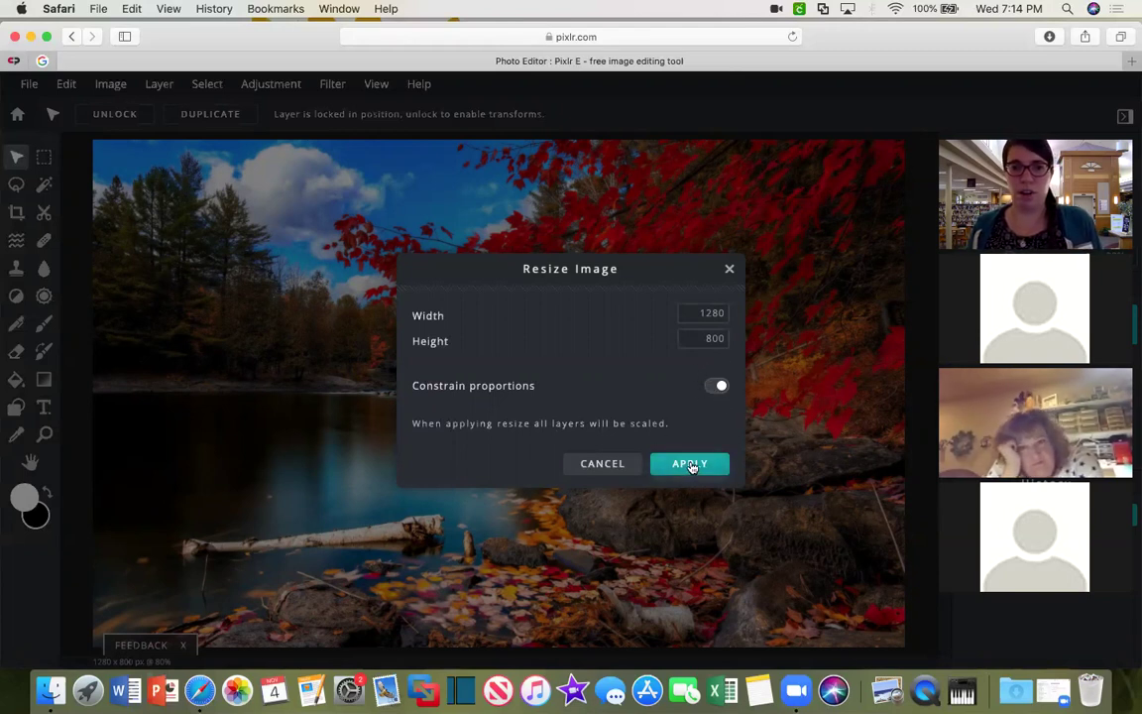
{"action": "left_click", "coordinate": [719, 312]}
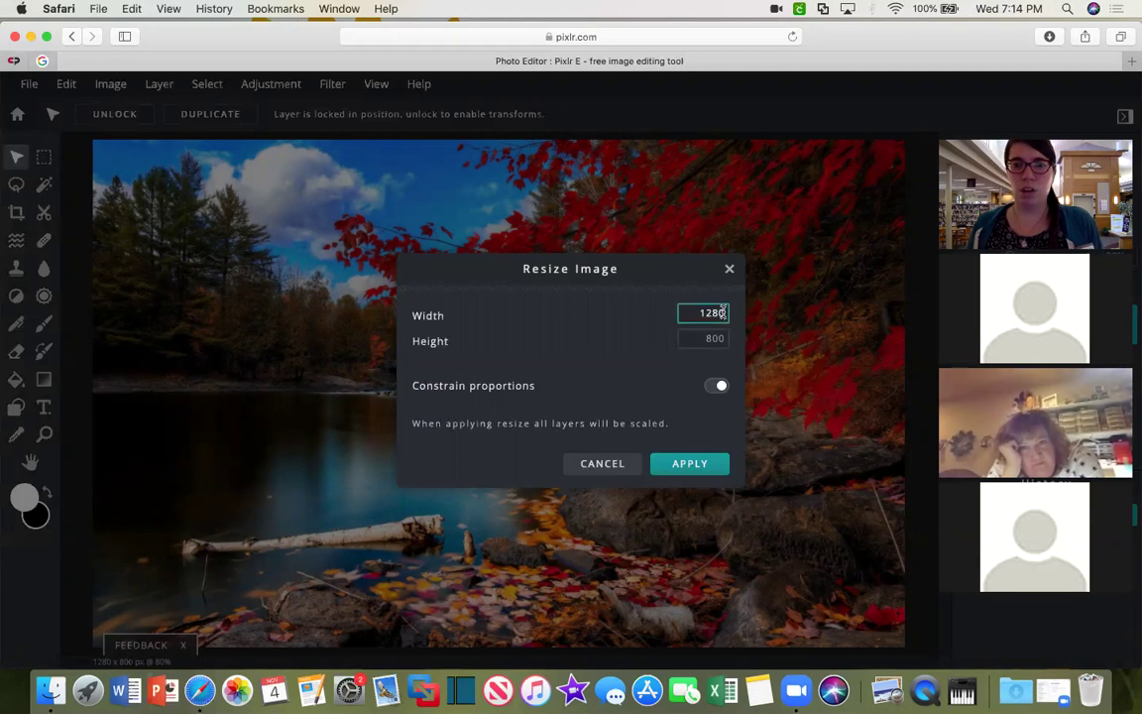
{"action": "key", "text": "BackSpace"}
{"action": "key", "text": "BackSpace"}
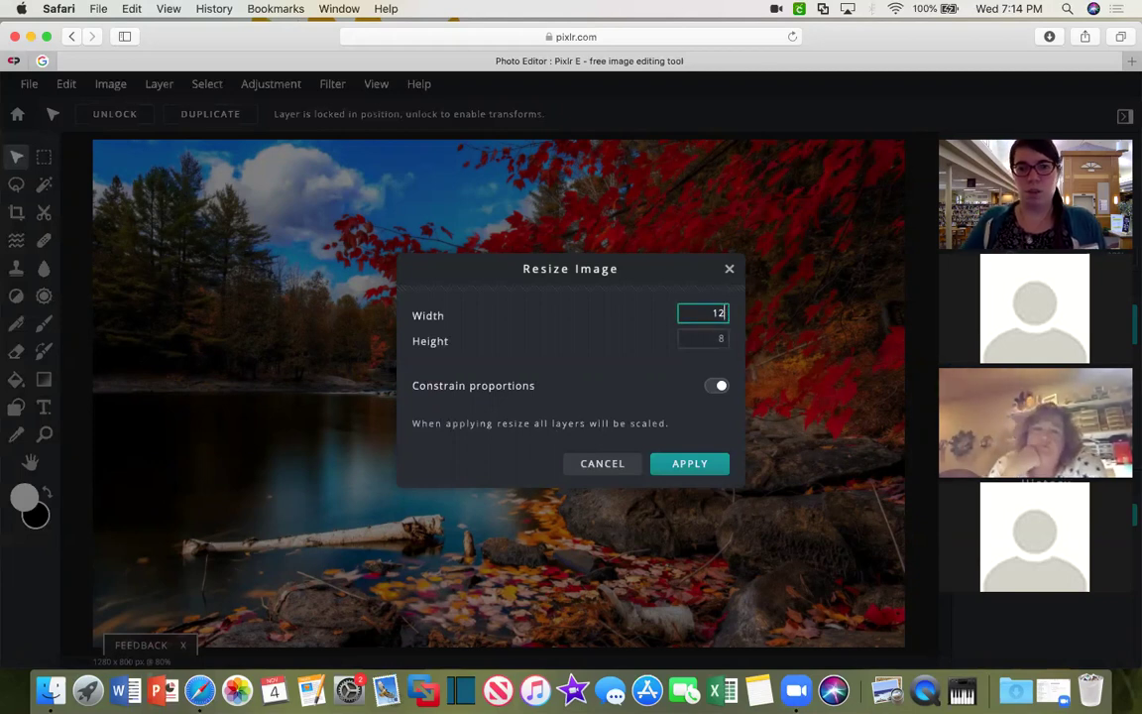
{"action": "type", "text": "1000"}
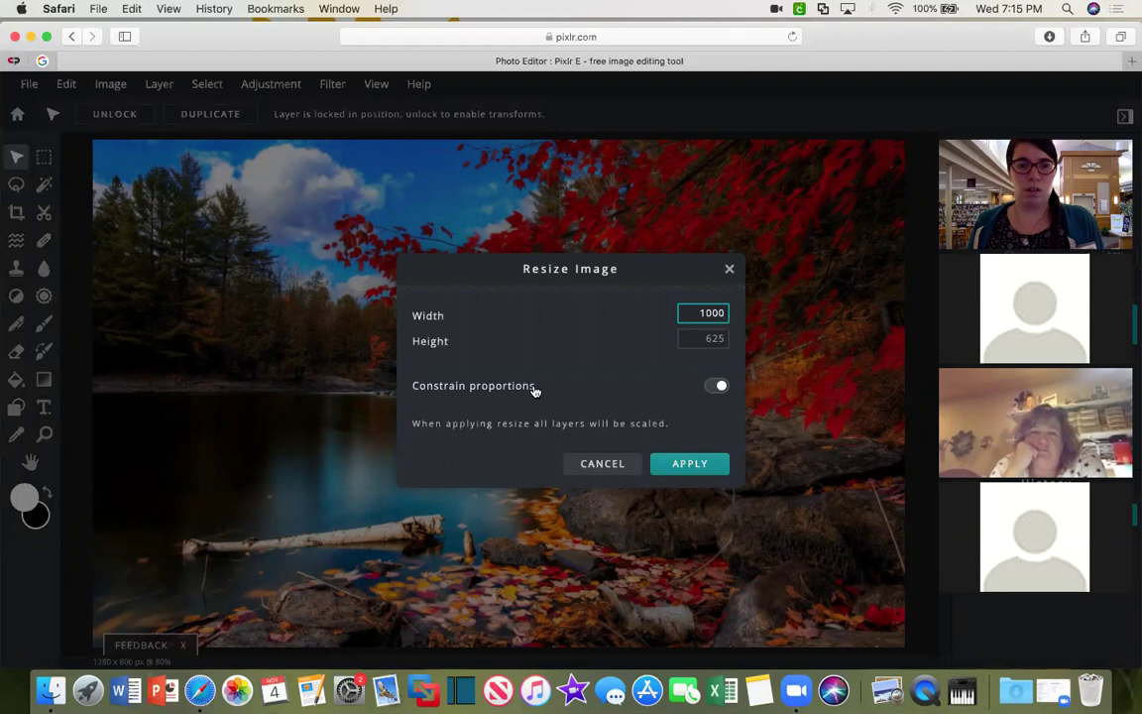
Turn off Constrain proportions and apply the new image size
{"action": "left_click", "coordinate": [720, 389]}
{"action": "left_click", "coordinate": [721, 392]}
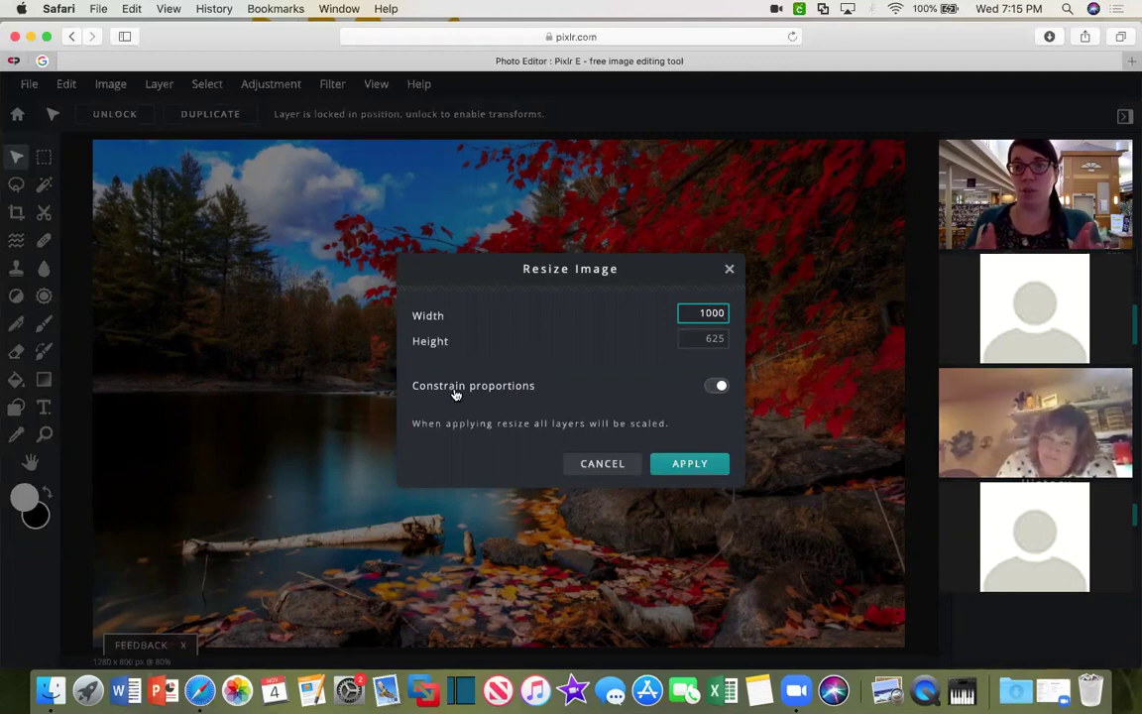
{"action": "left_click", "coordinate": [716, 392]}
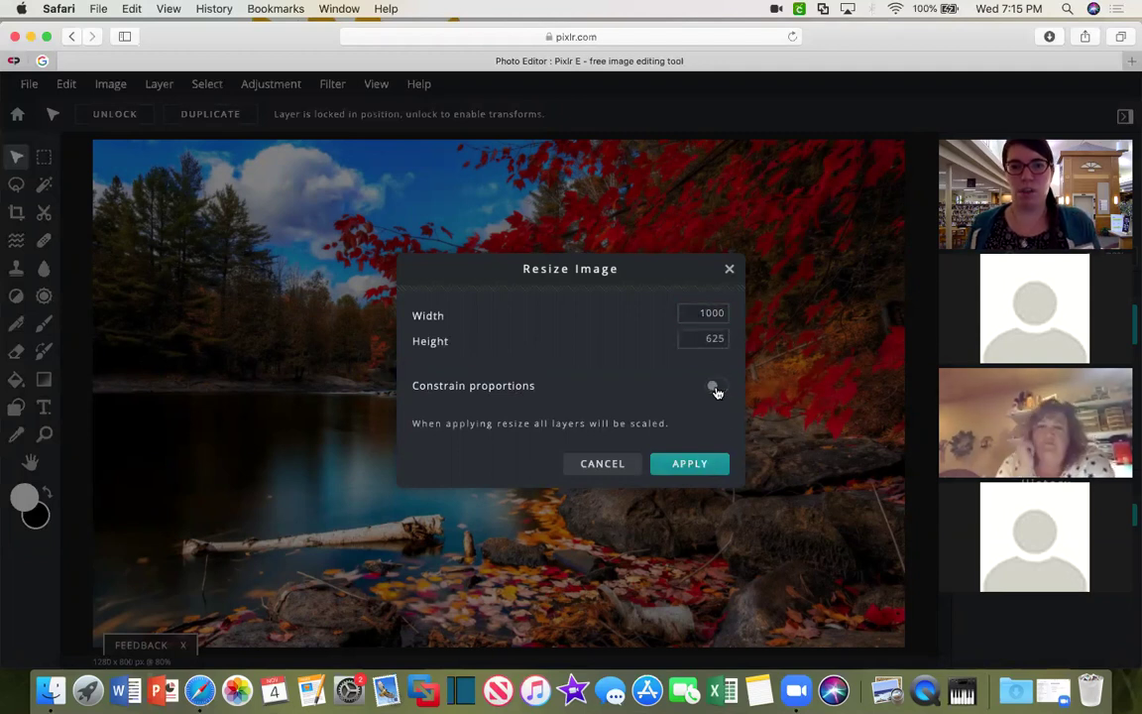
{"action": "left_click", "coordinate": [699, 467]}
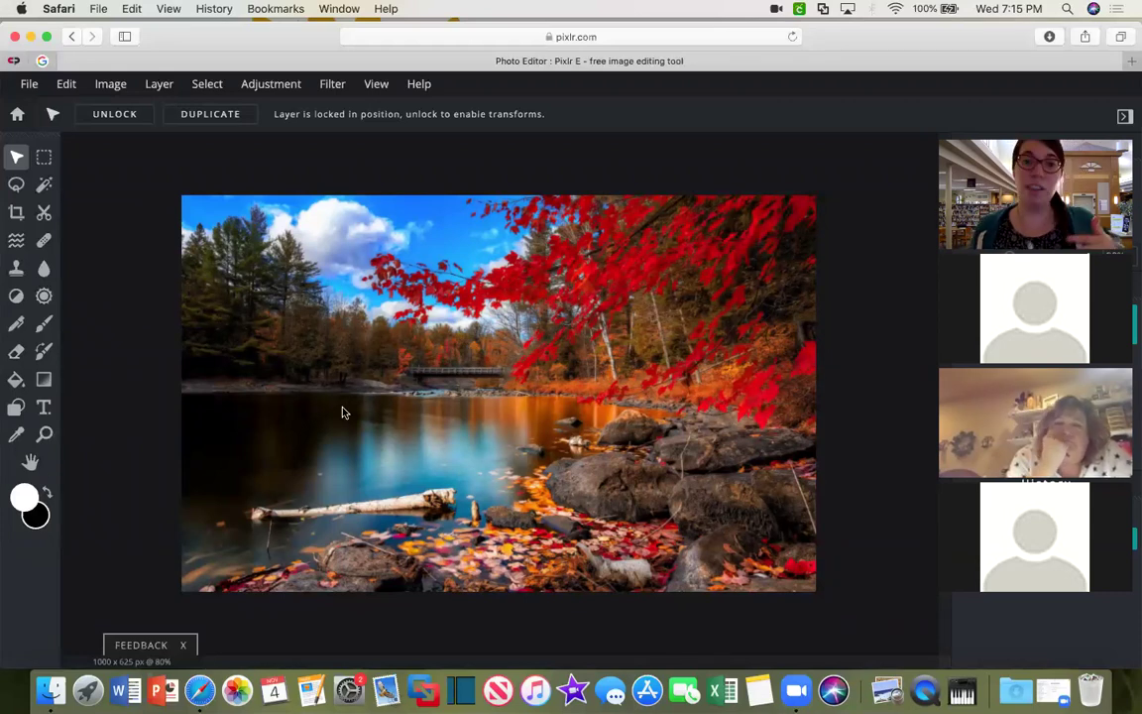
Leave the foliage image without saving and reopen the Pixlr E start page from the Pixlr home page
{"action": "left_click", "coordinate": [31, 85]}
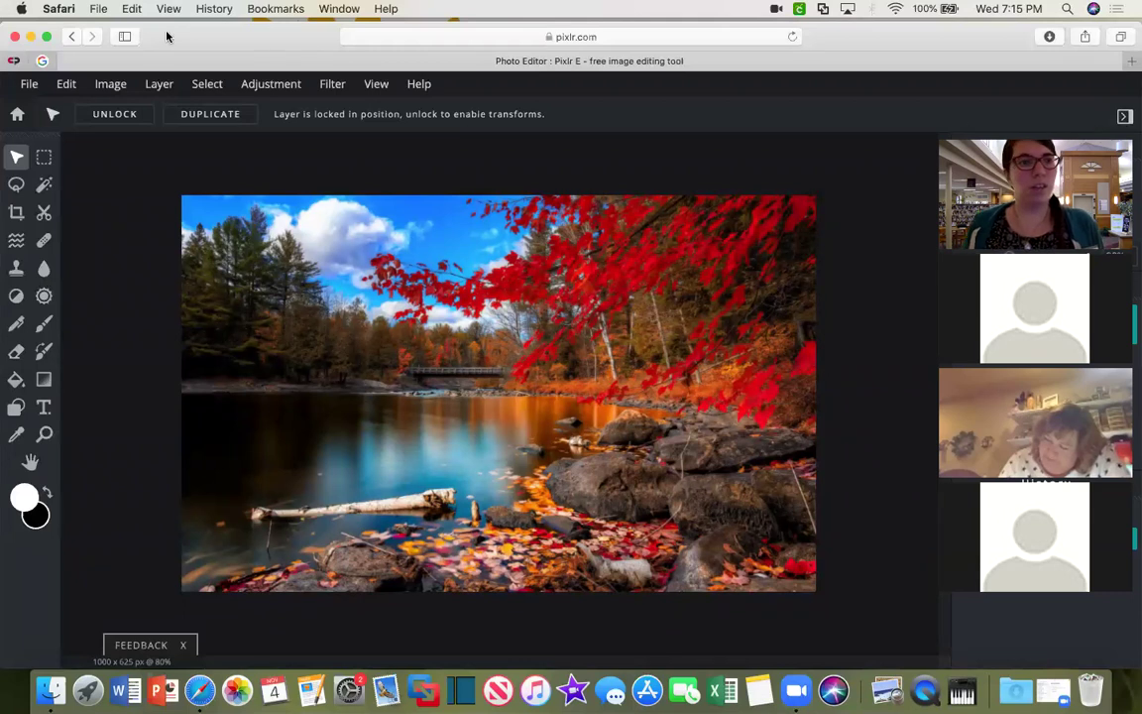
{"action": "left_click", "coordinate": [32, 87]}
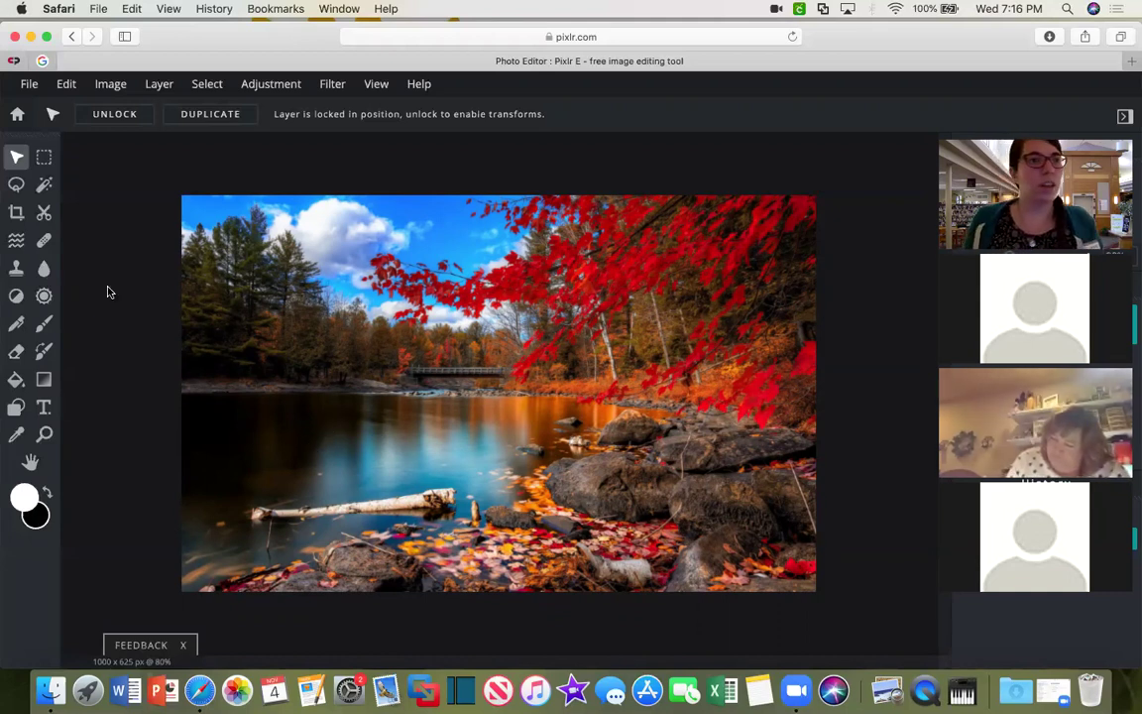
{"action": "left_click", "coordinate": [71, 37]}
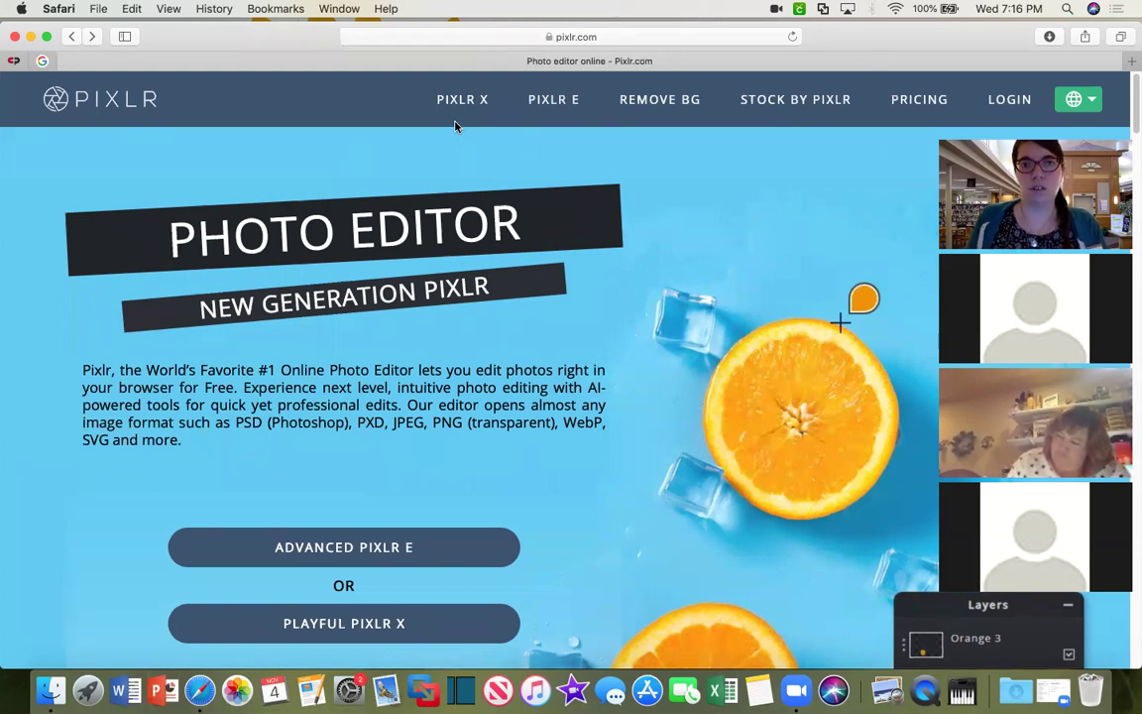
{"action": "left_click", "coordinate": [433, 545]}
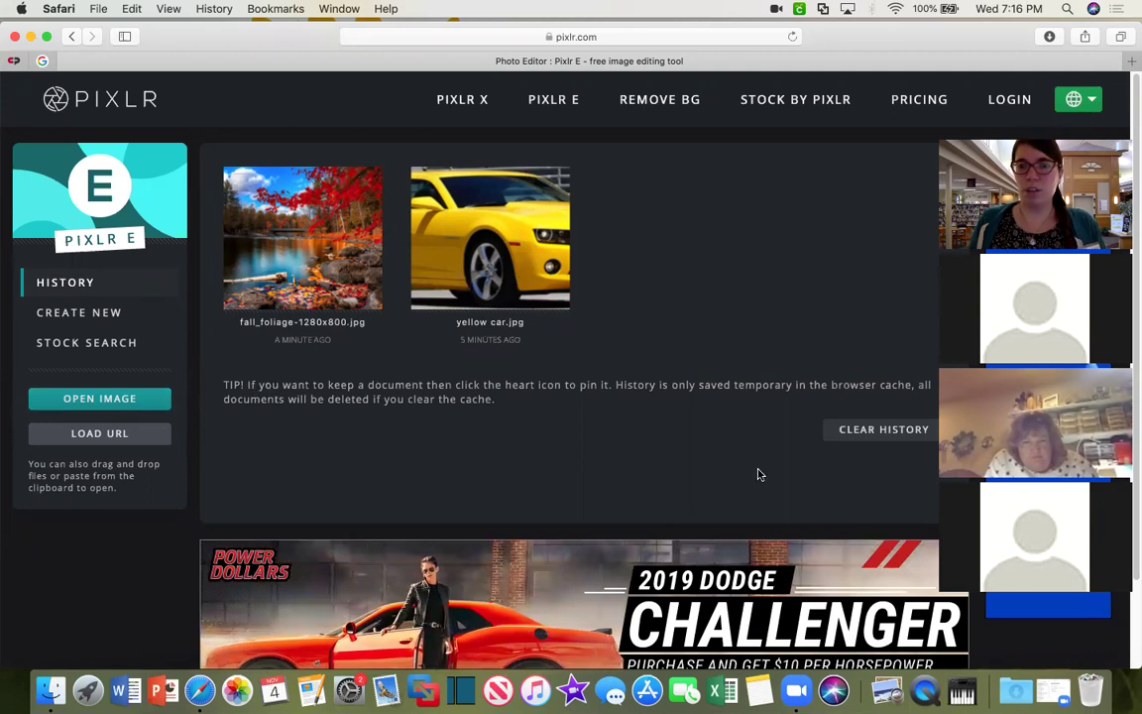
Open the image brown eye.jpg from the Desktop folder
{"action": "left_click", "coordinate": [90, 400]}
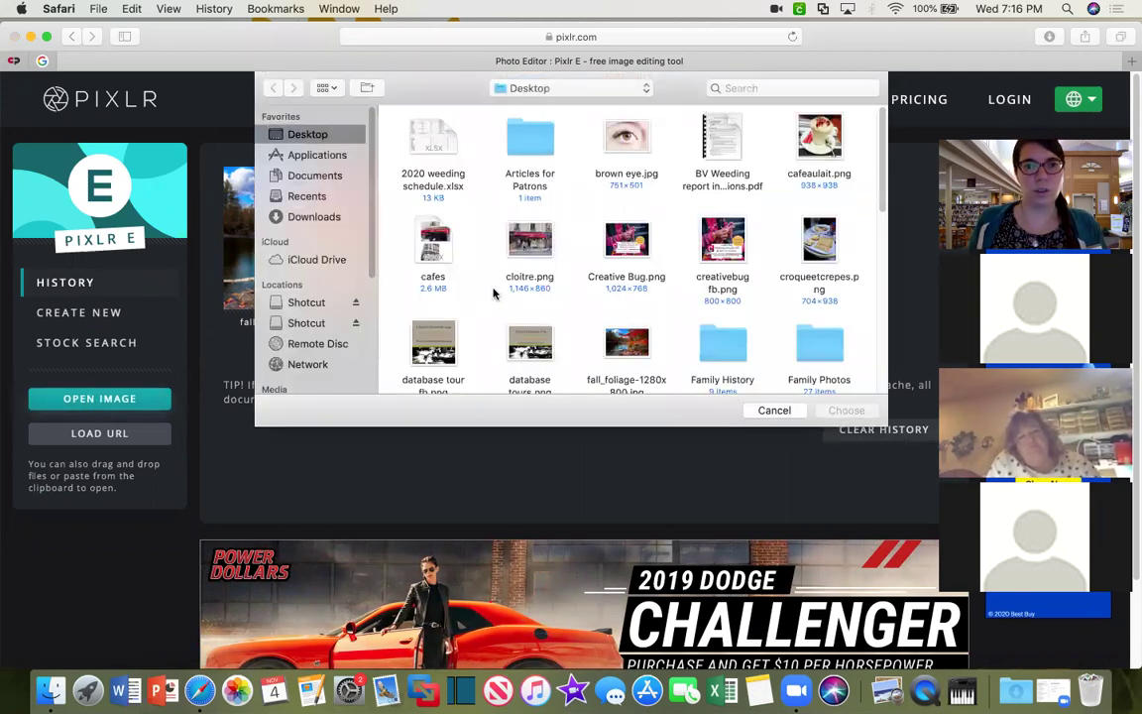
{"action": "scroll", "coordinate": [684, 238], "scroll_direction": "down", "scroll_amount": 2}
{"action": "scroll", "coordinate": [727, 254], "scroll_direction": "down", "scroll_amount": 10}
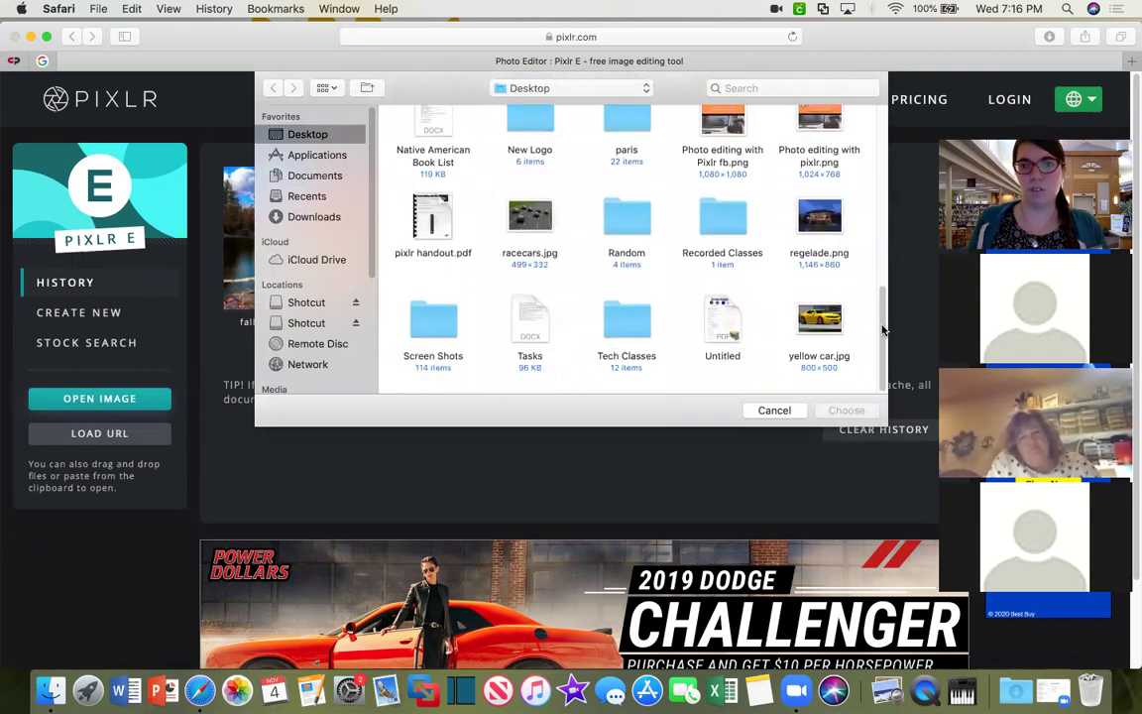
{"action": "scroll", "coordinate": [699, 269], "scroll_direction": "up", "scroll_amount": 4}
{"action": "scroll", "coordinate": [699, 270], "scroll_direction": "up", "scroll_amount": 4}
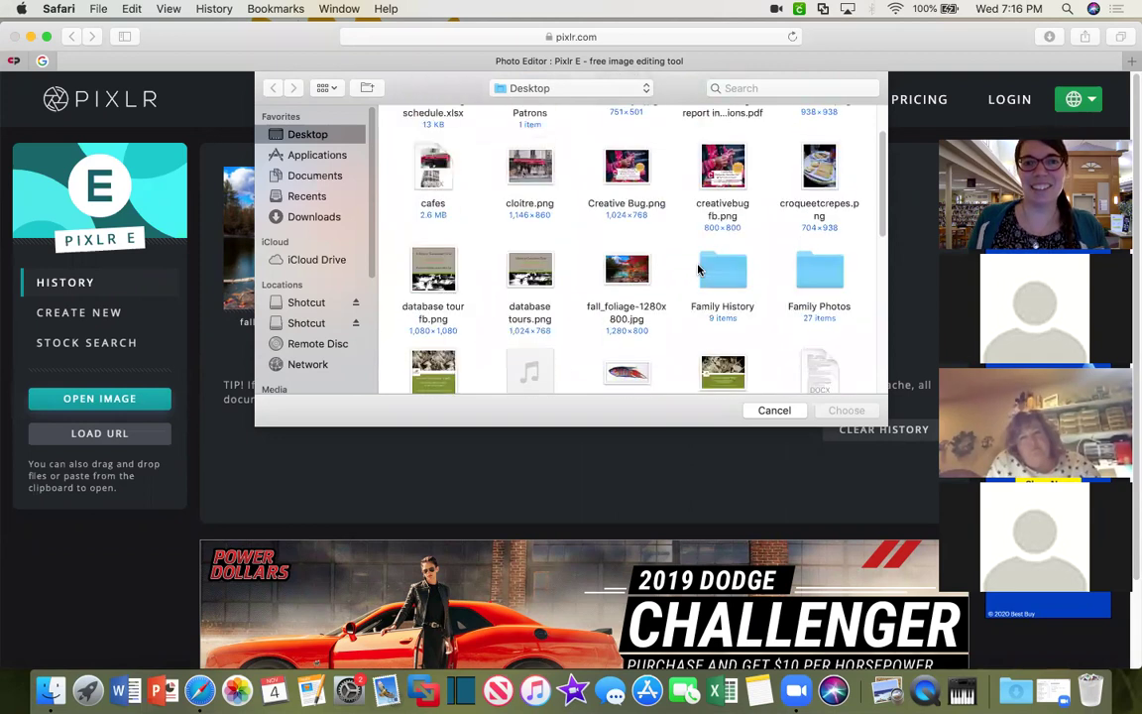
{"action": "scroll", "coordinate": [699, 269], "scroll_direction": "up", "scroll_amount": 2}
{"action": "left_click", "coordinate": [628, 140]}
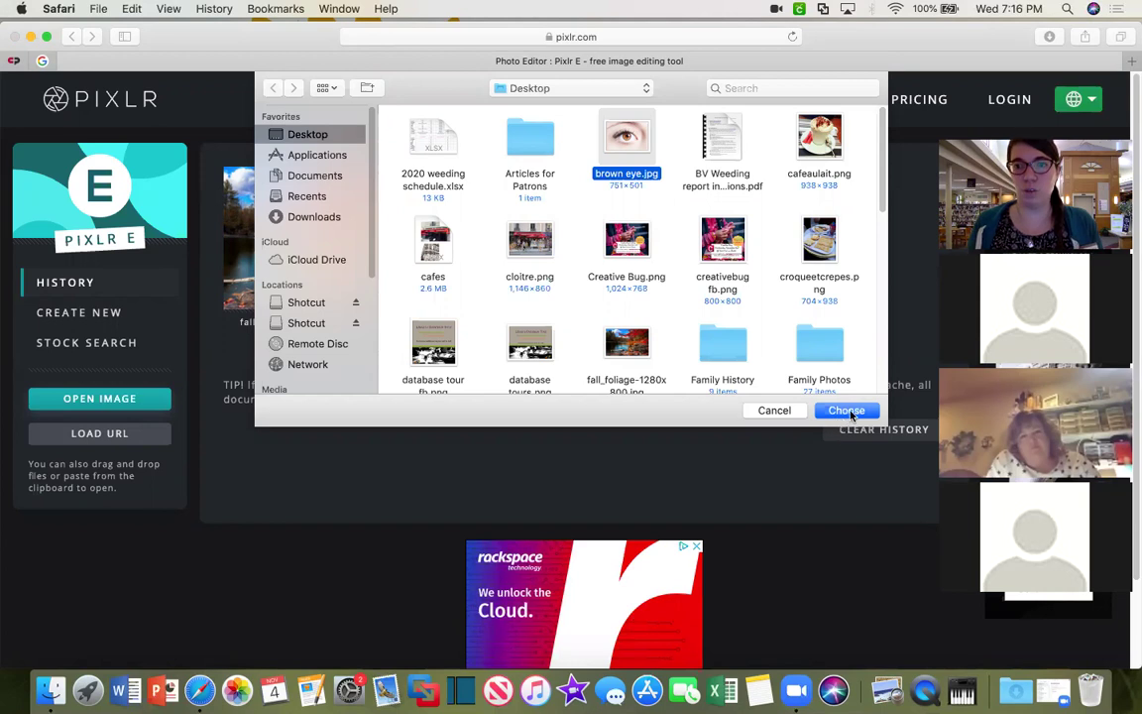
{"action": "left_click", "coordinate": [845, 411]}
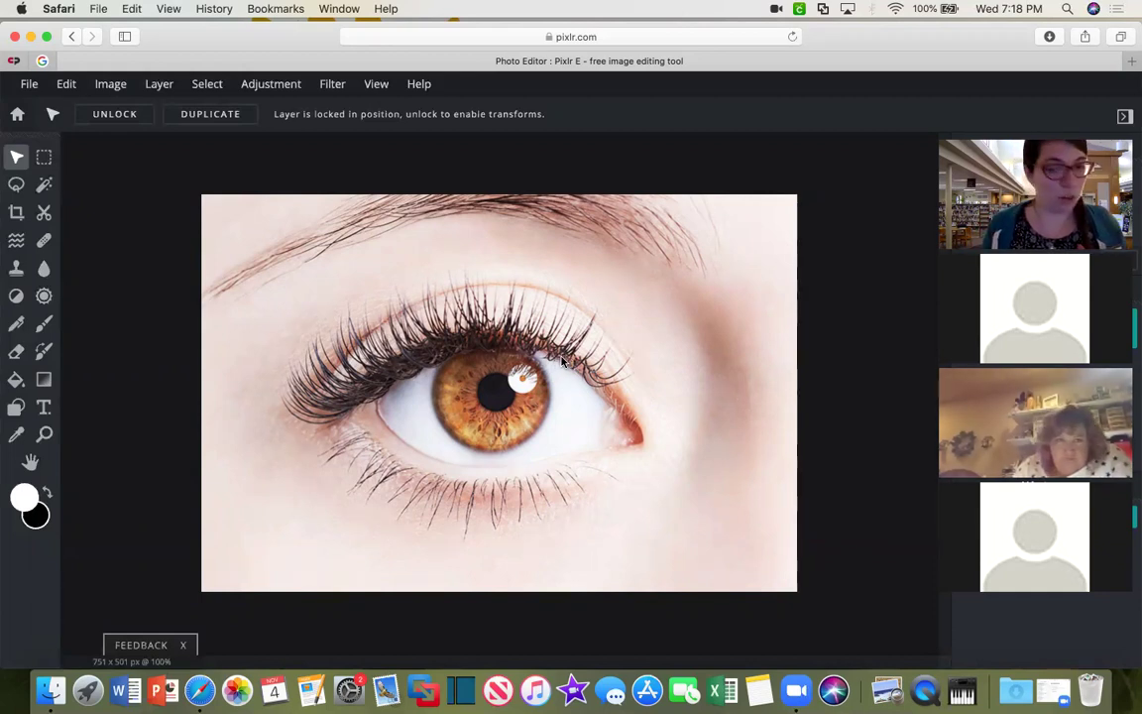
Draw a freehand lasso selection around the eyeball between the lids, about 297 x 146 px
{"action": "left_click", "coordinate": [16, 187]}
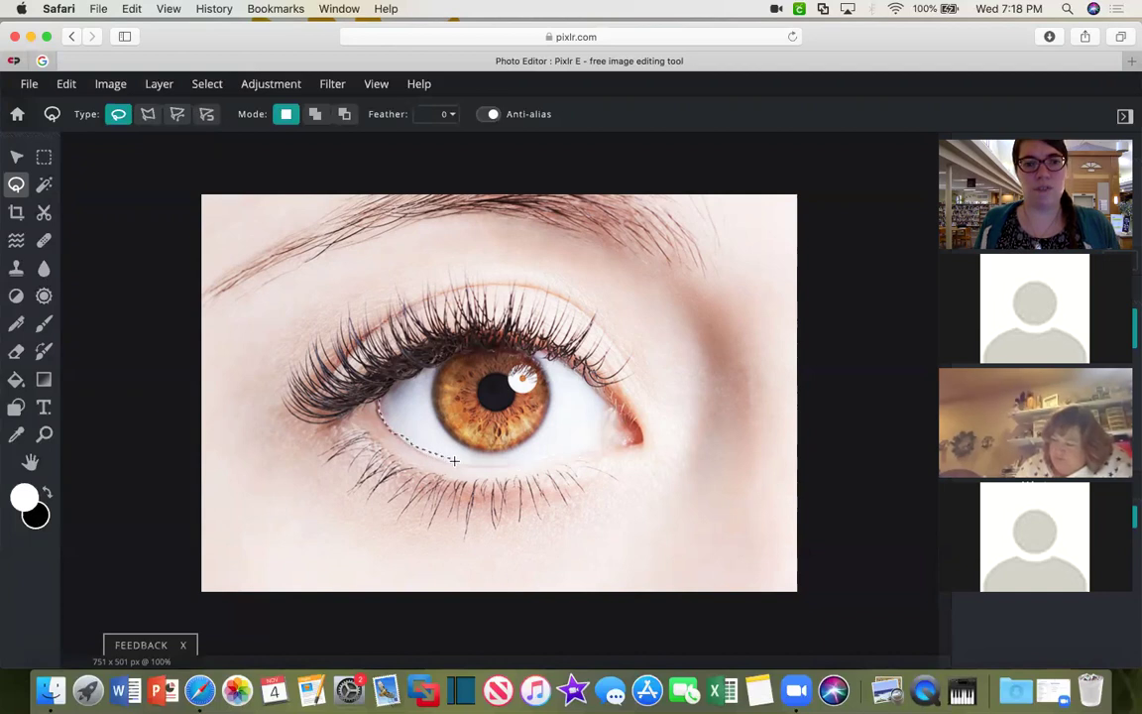
{"action": "left_click_drag", "start_coordinate": [489, 463], "coordinate": [609, 443]}
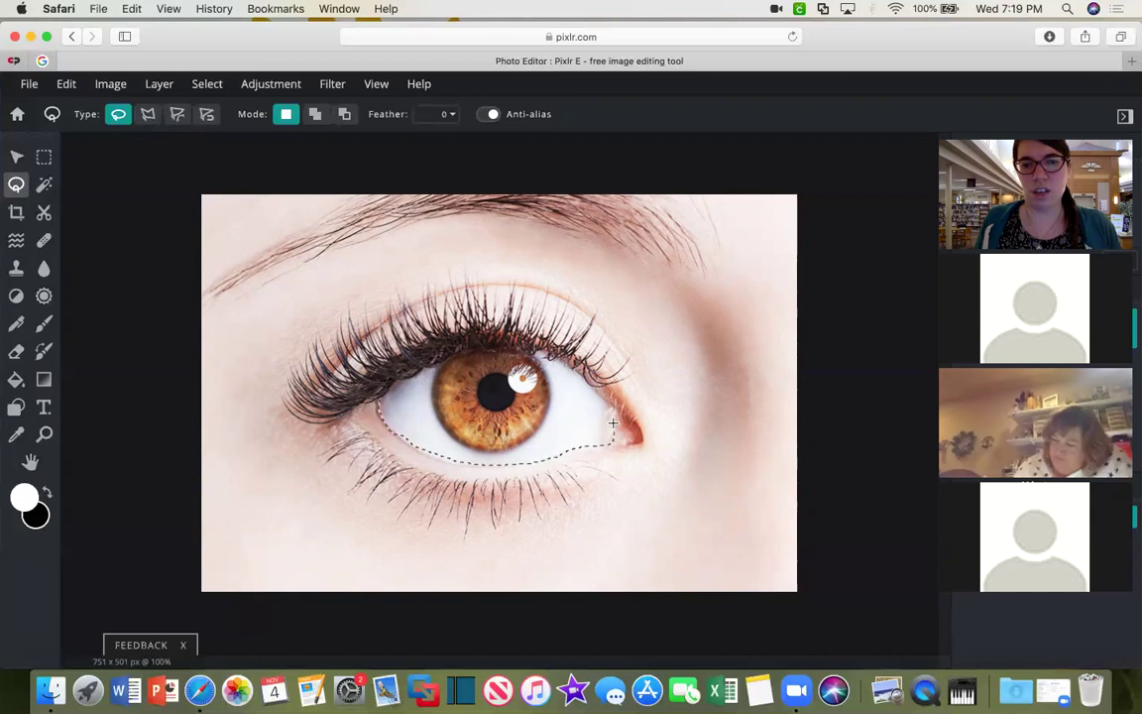
{"action": "left_click_drag", "start_coordinate": [608, 398], "coordinate": [565, 369]}
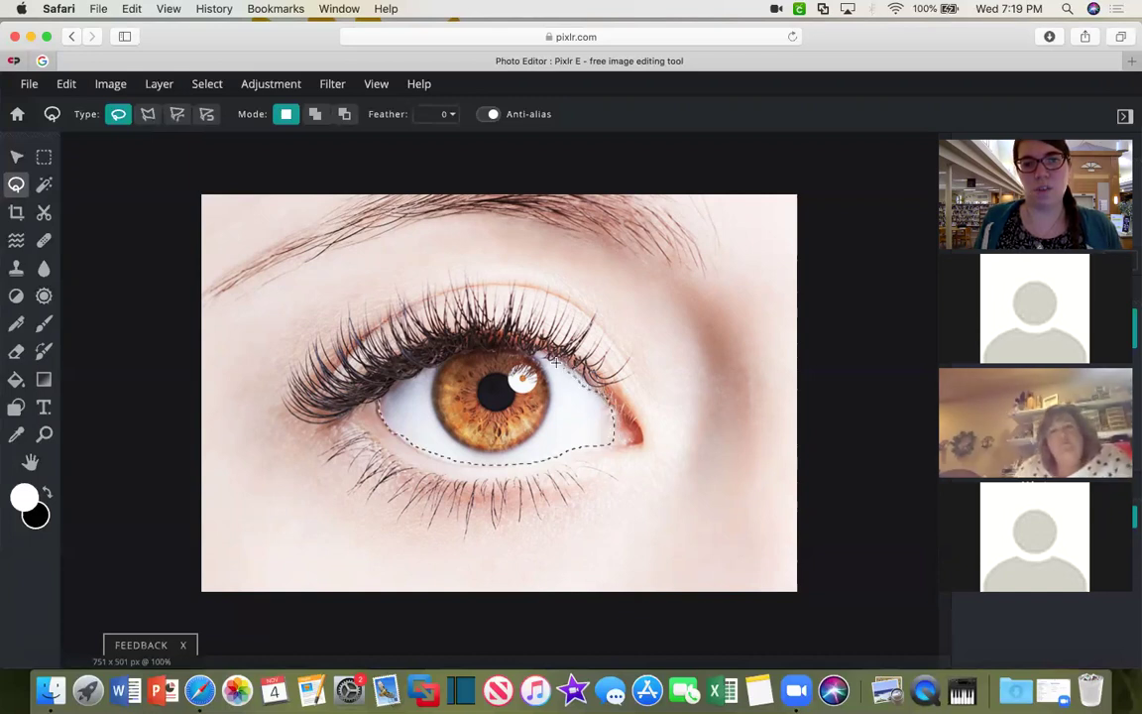
{"action": "left_click_drag", "start_coordinate": [535, 352], "coordinate": [507, 350]}
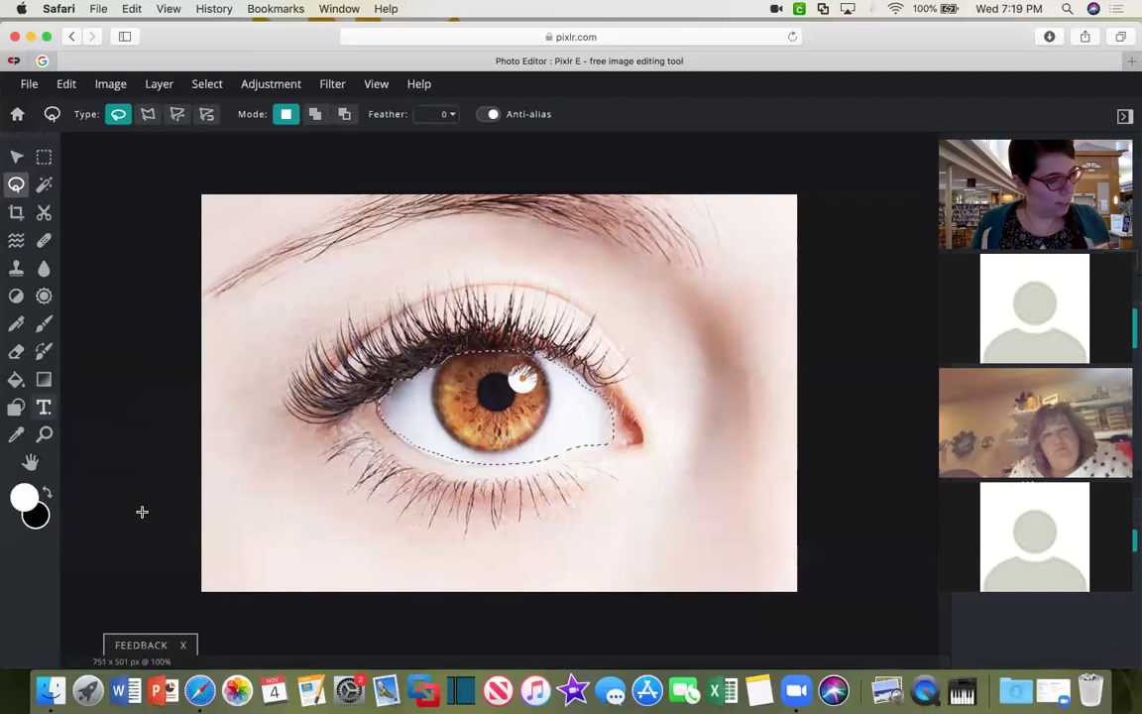
Copy the selected eyeball area and add an empty layer above the background
{"action": "left_click", "coordinate": [62, 87]}
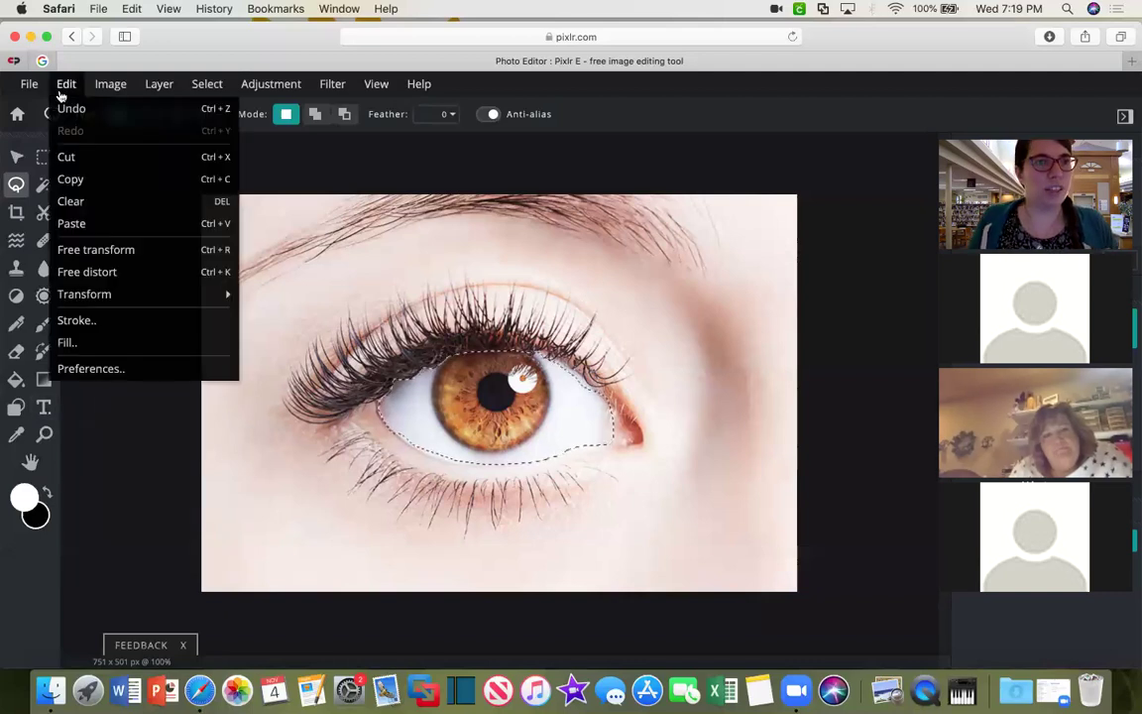
{"action": "left_click", "coordinate": [81, 177]}
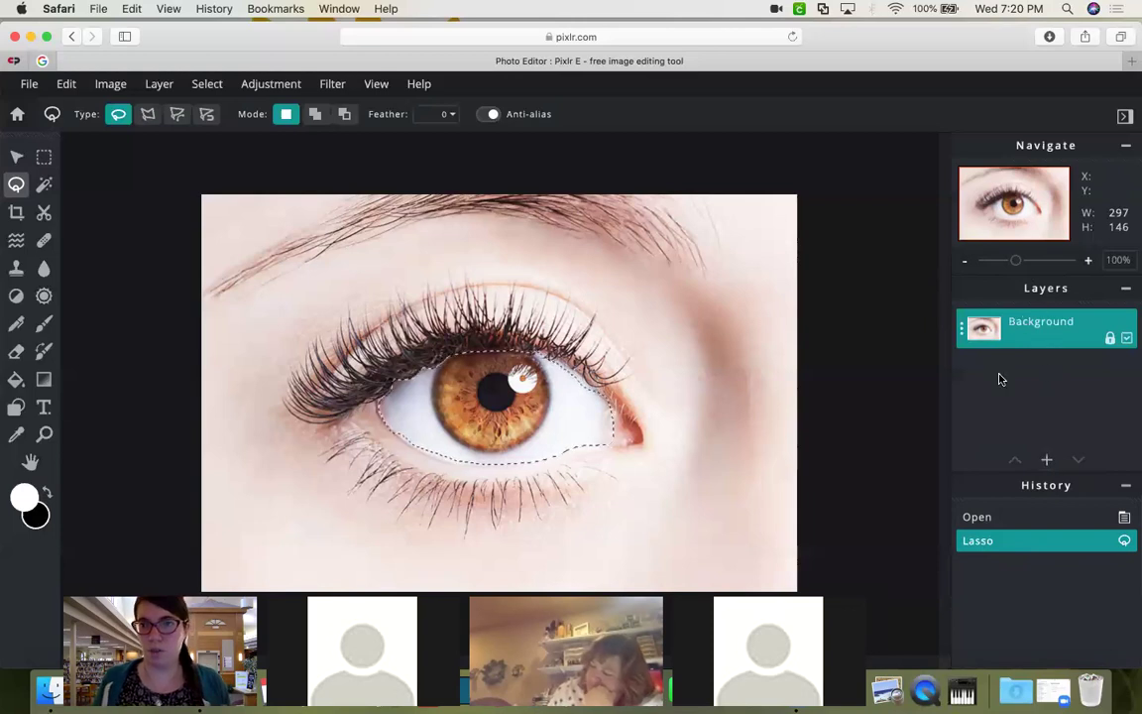
{"action": "left_click", "coordinate": [1047, 461]}
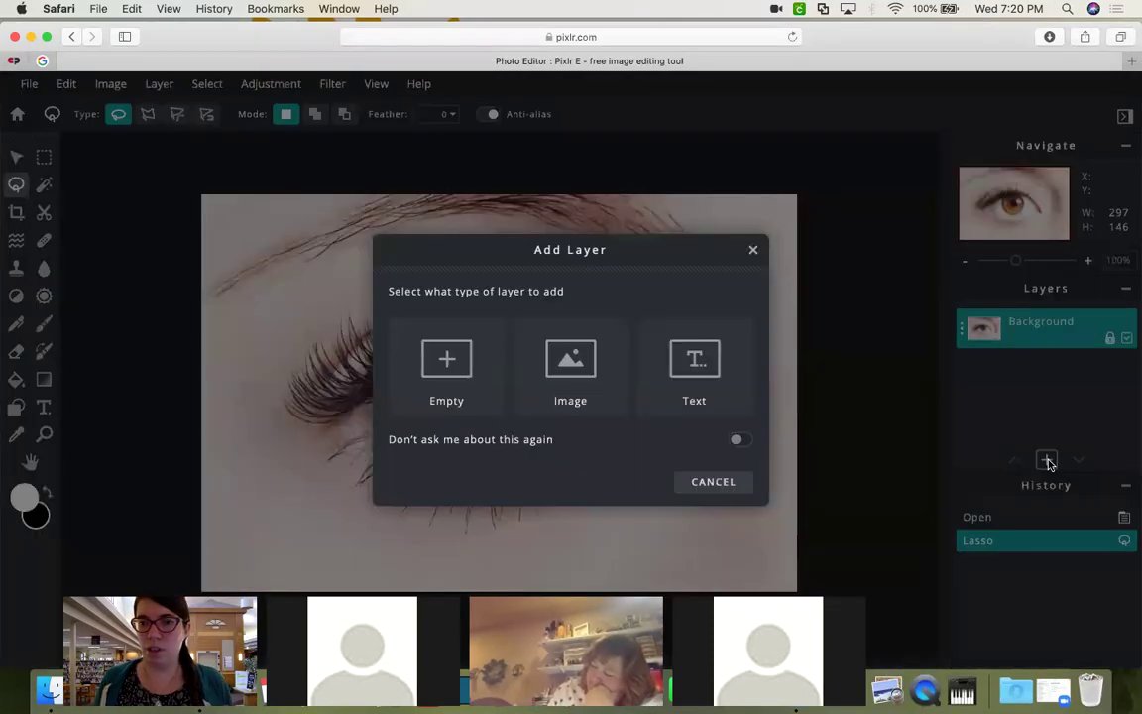
{"action": "left_click", "coordinate": [439, 358]}
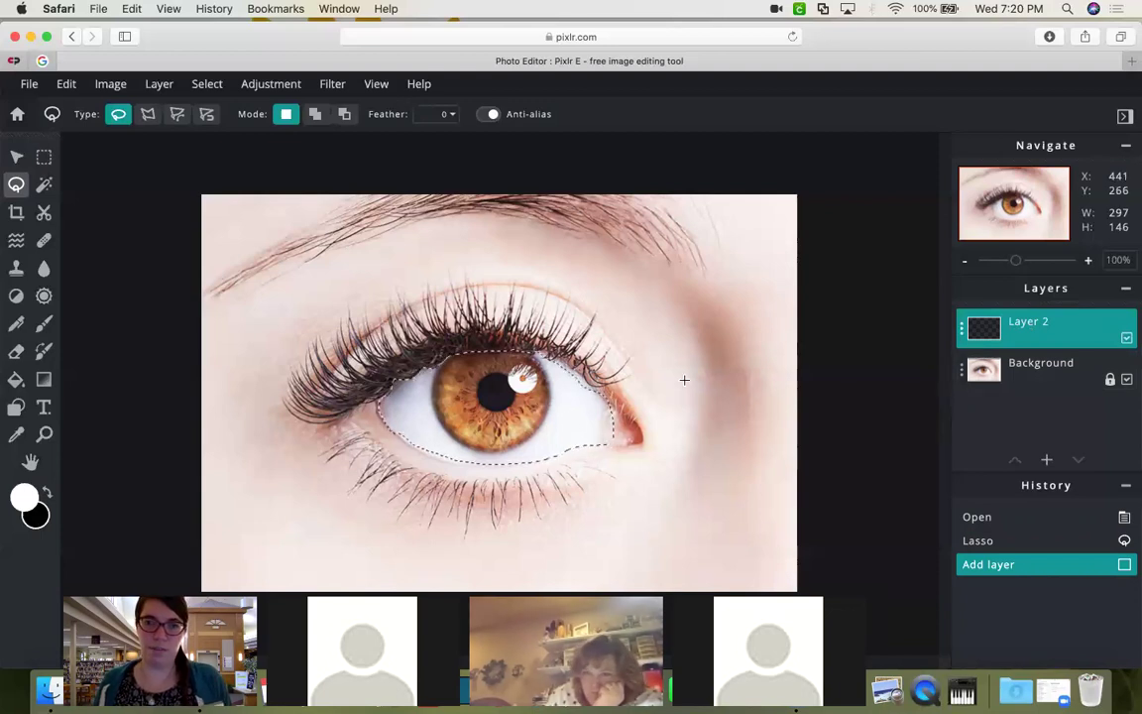
Try to paste the copied eyeball area into the empty layer
{"action": "left_click", "coordinate": [69, 87]}
{"action": "left_click", "coordinate": [105, 228]}
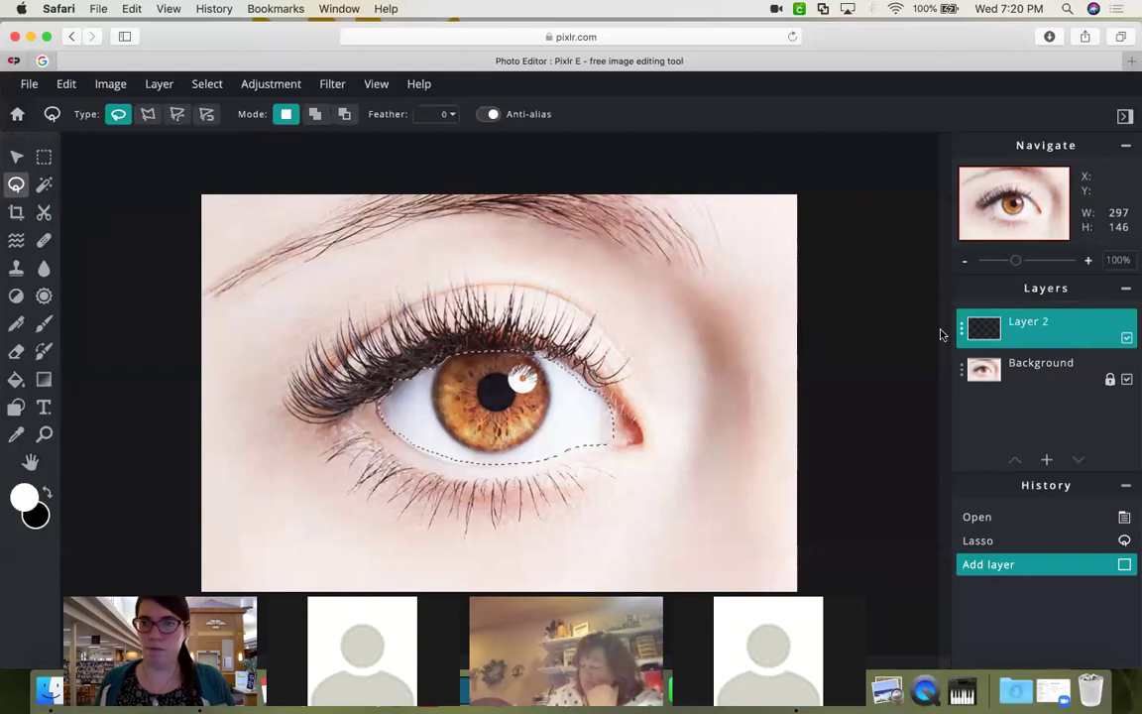
{"action": "left_click", "coordinate": [560, 418]}
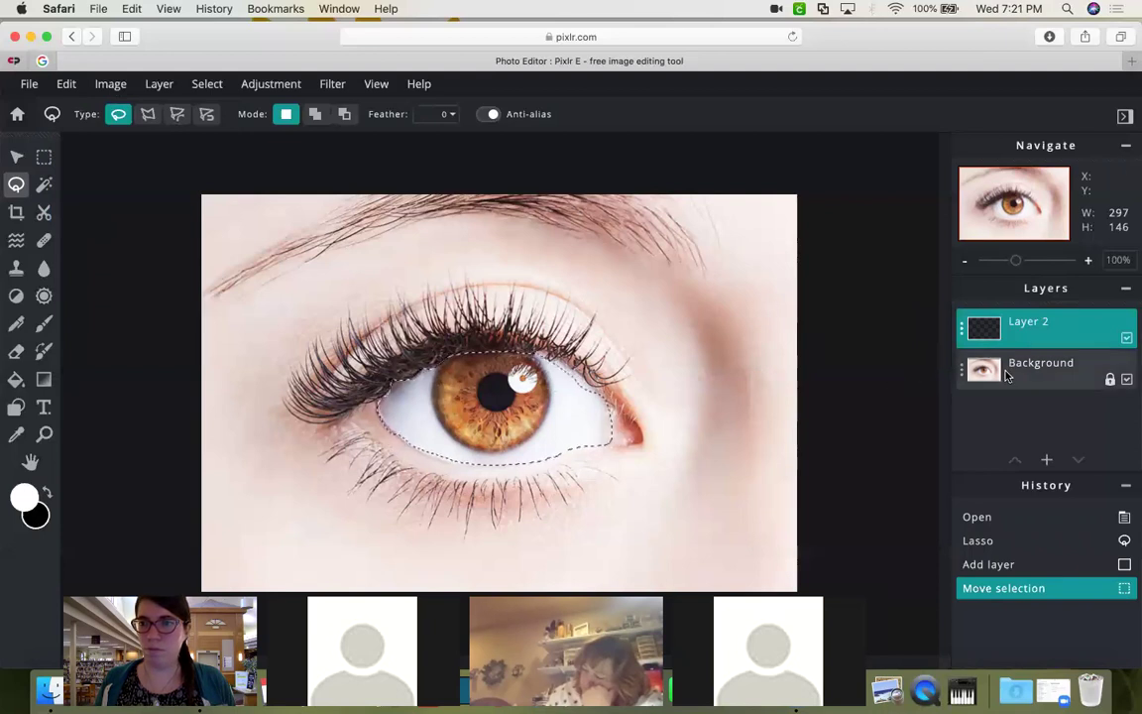
Try to paste the copied eyeball area with the background layer active, and try copying the selected area from Layer 2
{"action": "left_click", "coordinate": [1036, 369]}
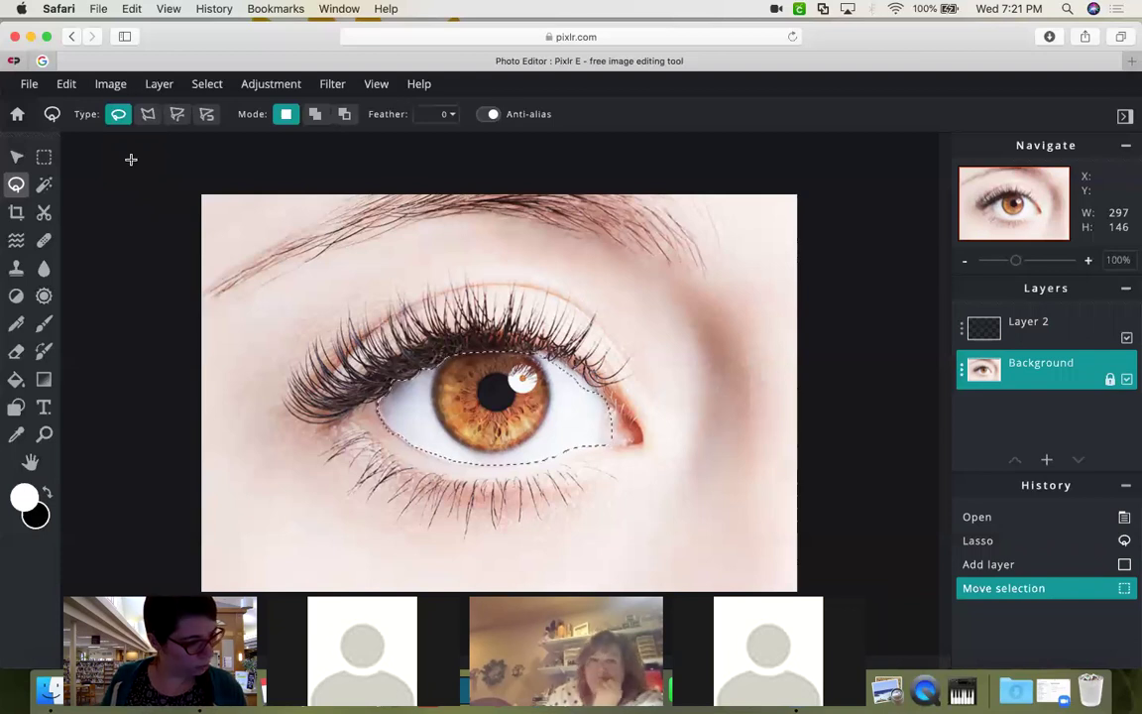
{"action": "left_click", "coordinate": [65, 87]}
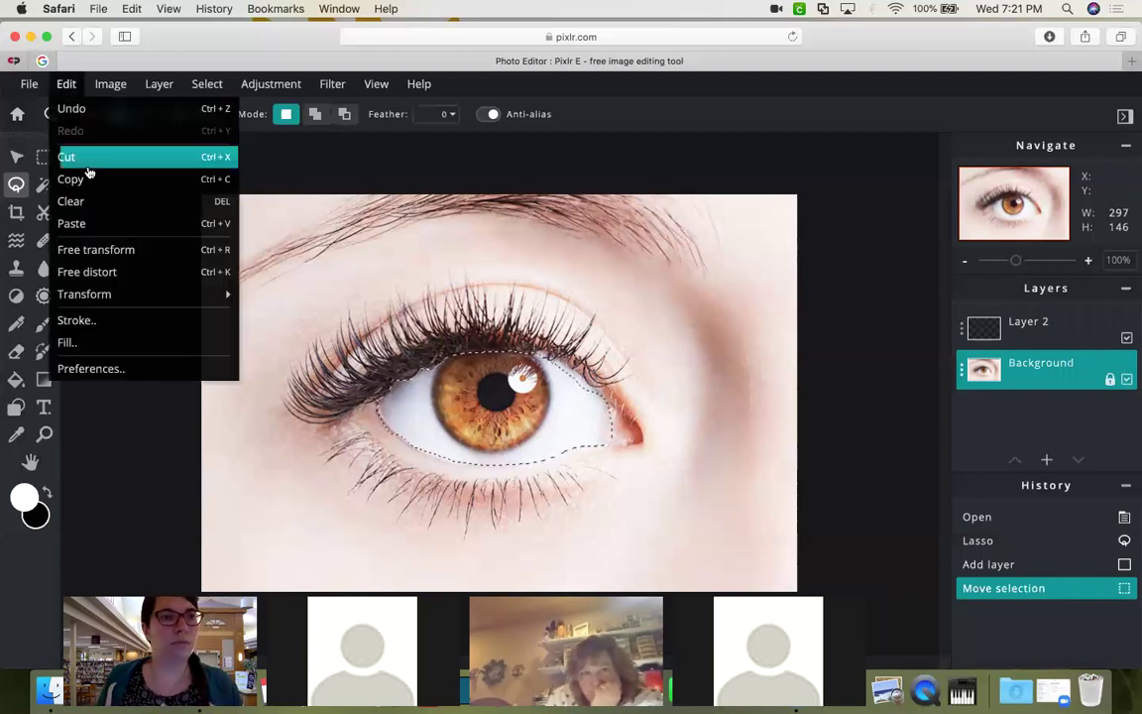
{"action": "left_click", "coordinate": [84, 224]}
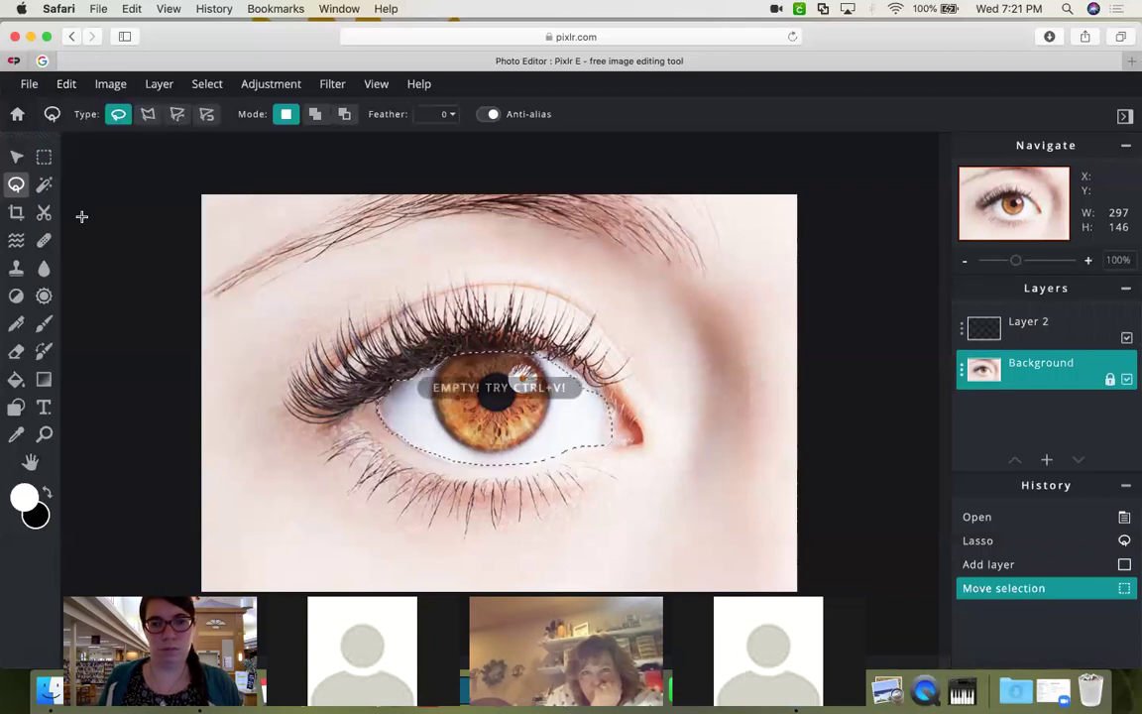
{"action": "left_click", "coordinate": [1019, 330]}
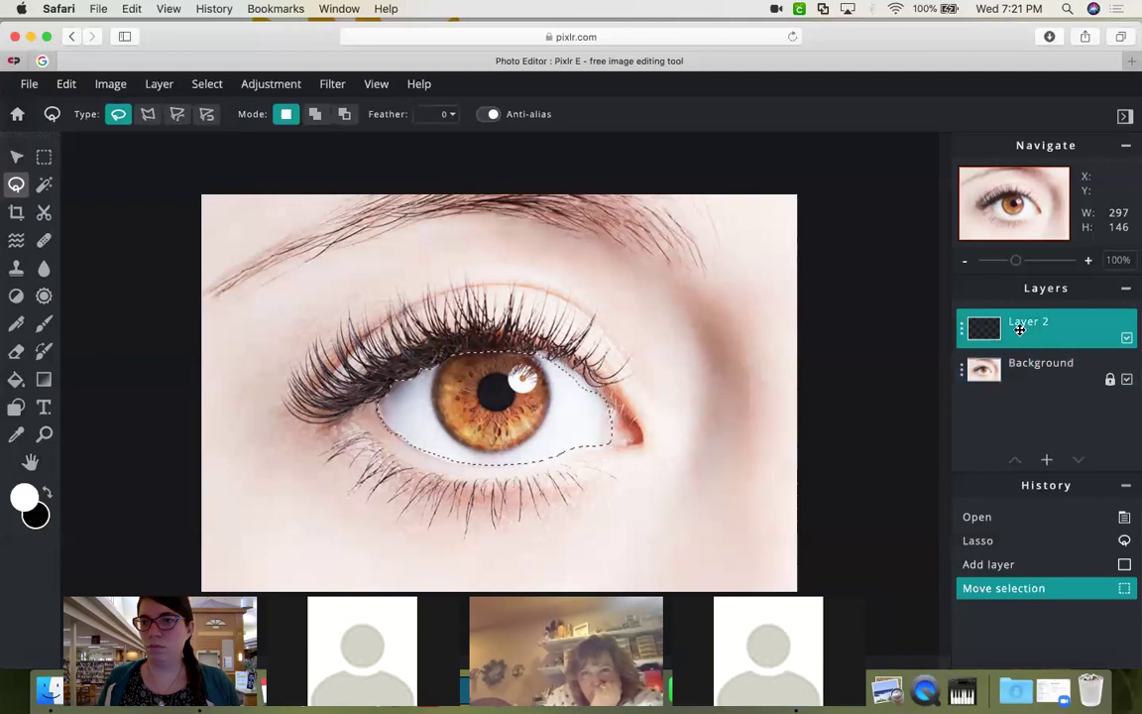
{"action": "left_click", "coordinate": [66, 84]}
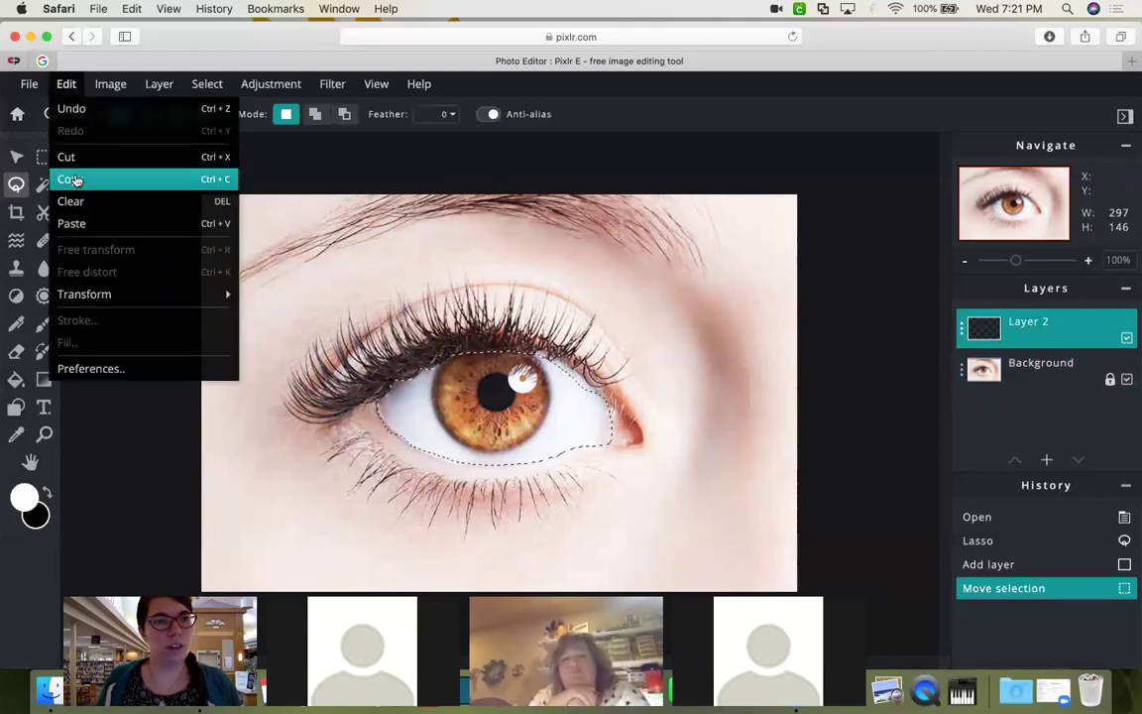
{"action": "left_click", "coordinate": [84, 173]}
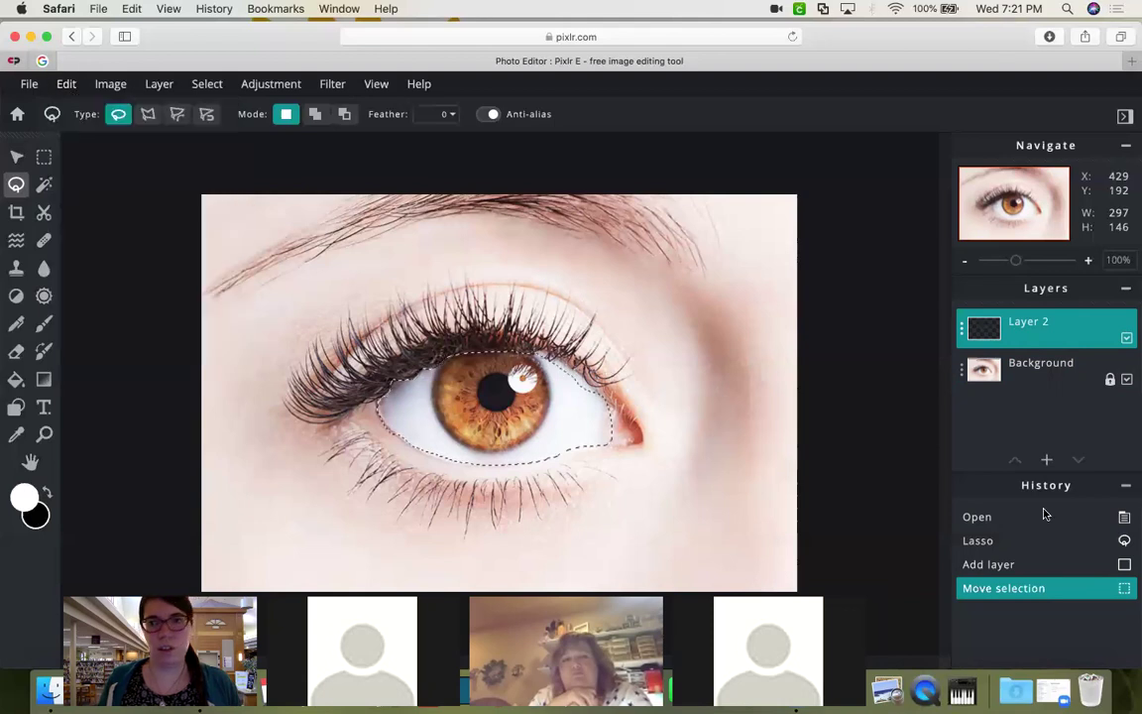
Copy the selected eyeball area from the background layer and try to paste it into Layer 2
{"action": "left_click", "coordinate": [1078, 372]}
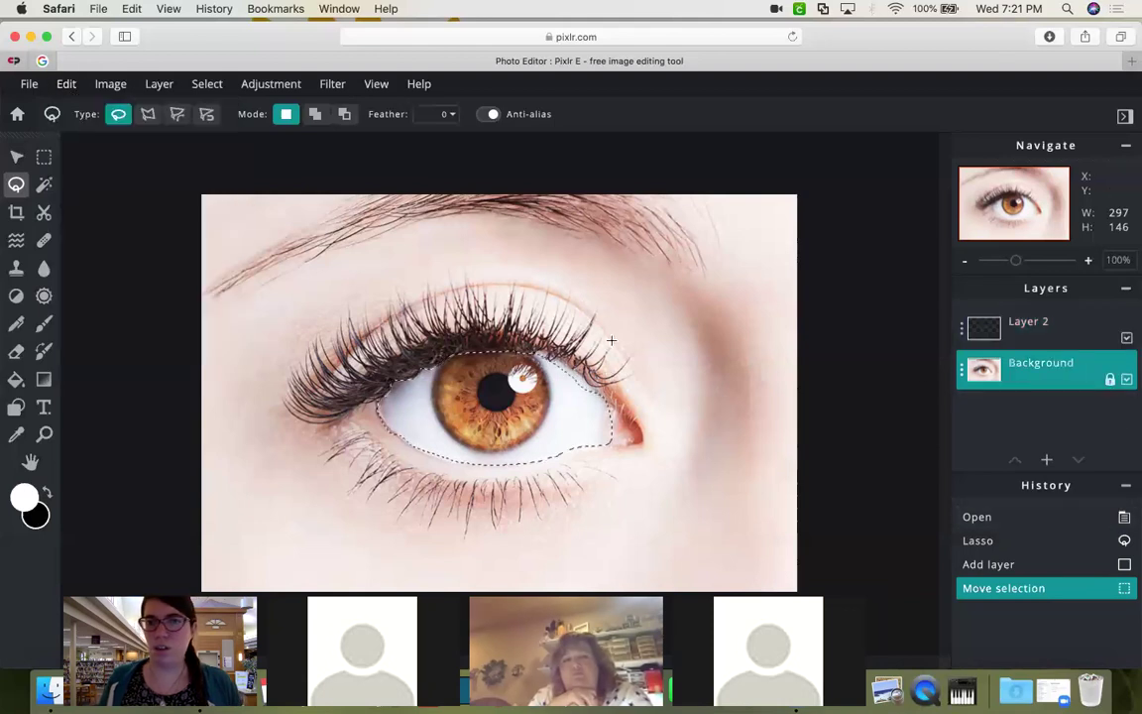
{"action": "left_click", "coordinate": [66, 84]}
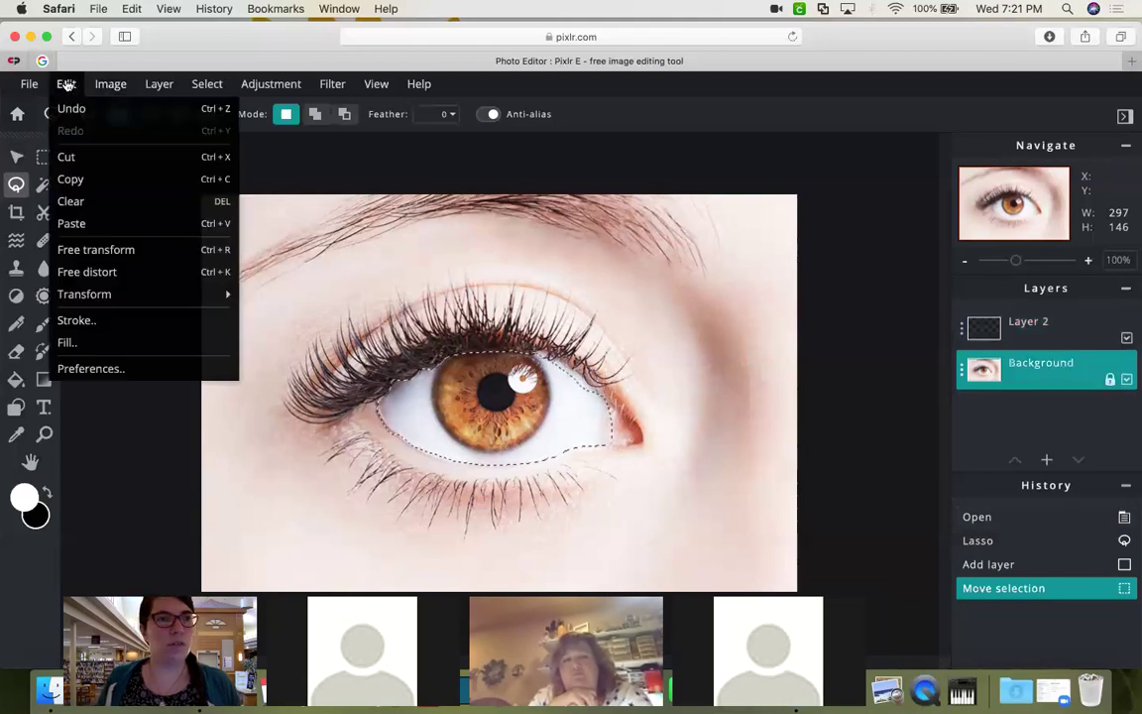
{"action": "left_click", "coordinate": [82, 183]}
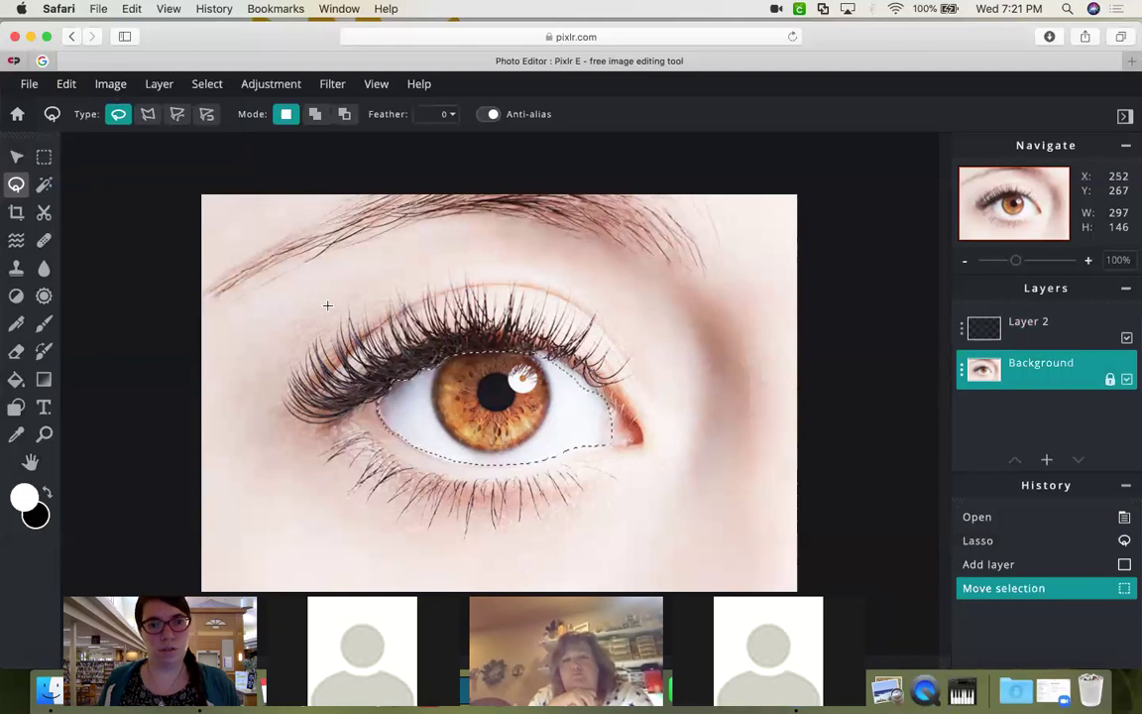
{"action": "left_click", "coordinate": [1034, 328]}
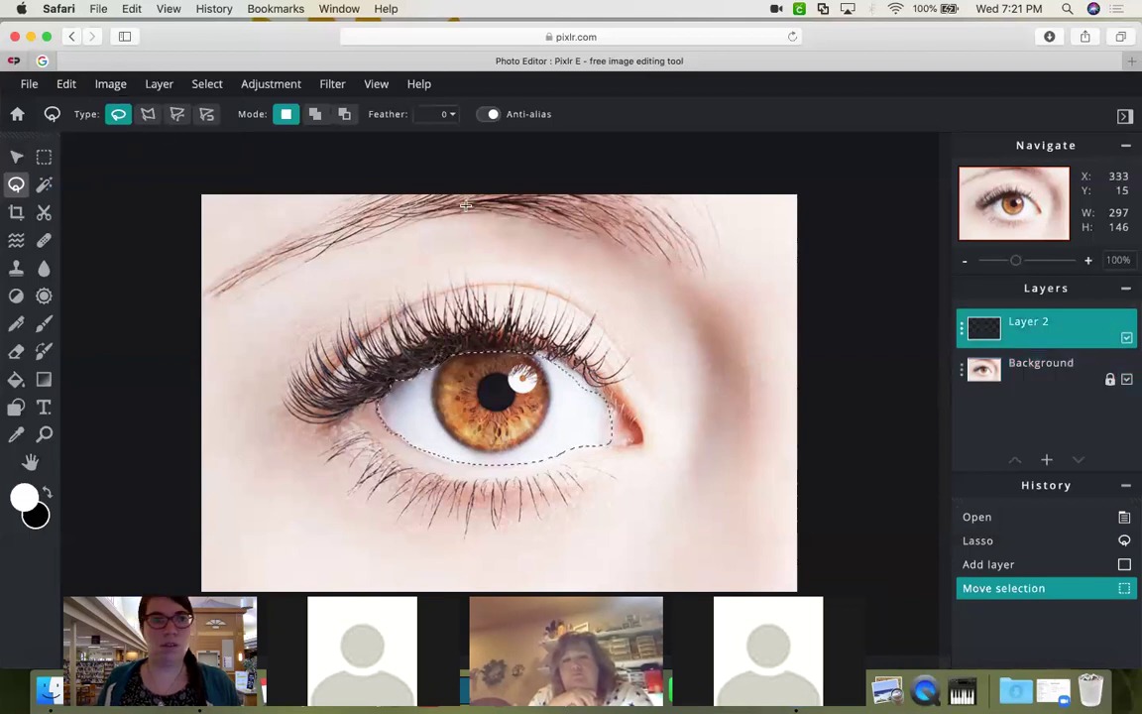
{"action": "left_click", "coordinate": [69, 85]}
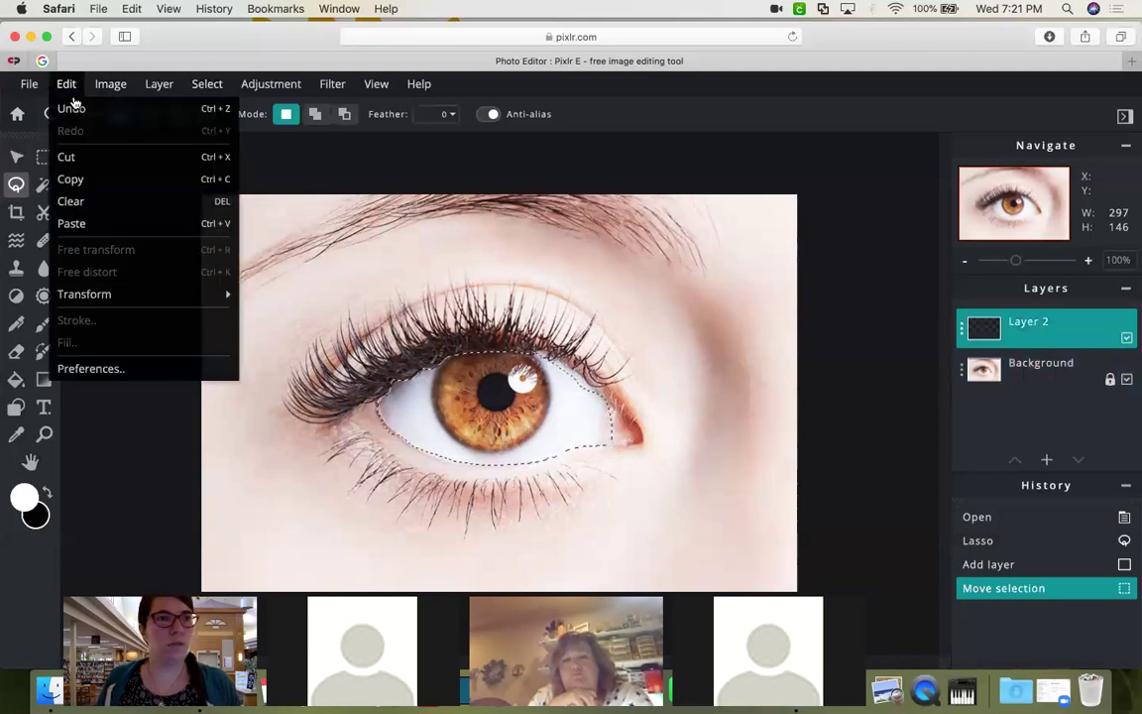
{"action": "left_click", "coordinate": [90, 223]}
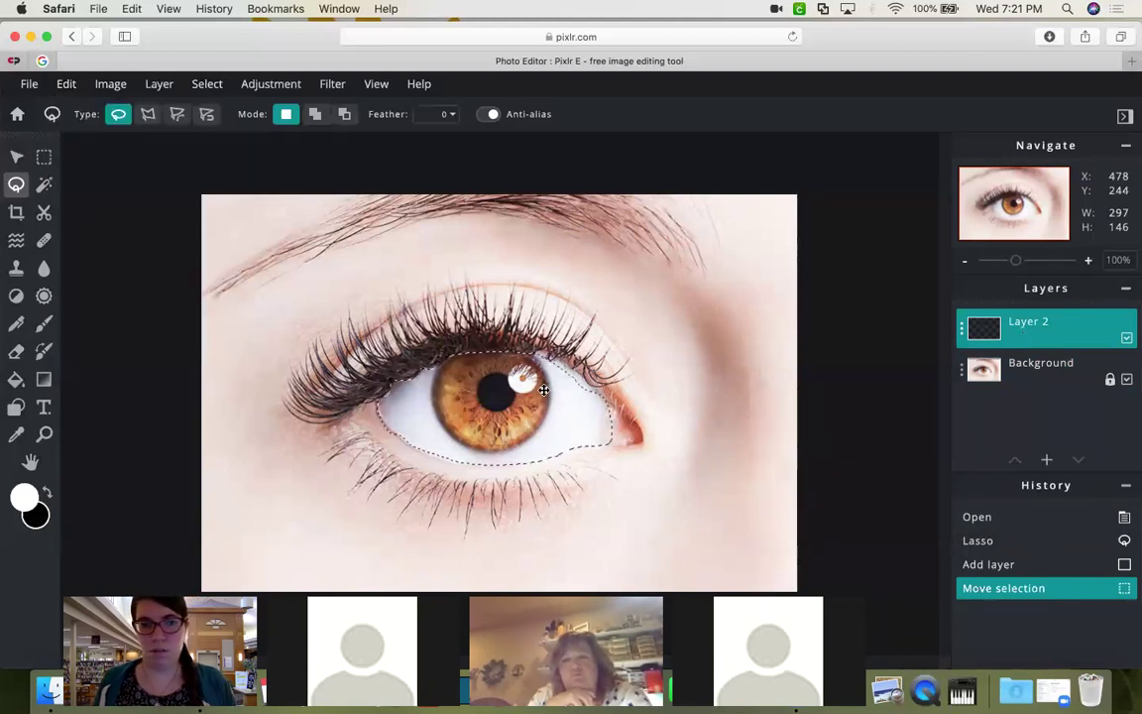
Undo the stray lasso stroke and the accidental move of the eyeball selection
{"action": "mouse_move", "coordinate": [568, 449]}
{"action": "left_mouse_down"}
{"action": "mouse_move", "coordinate": [596, 463]}
{"action": "mouse_move", "coordinate": [543, 393]}
{"action": "left_mouse_up"}
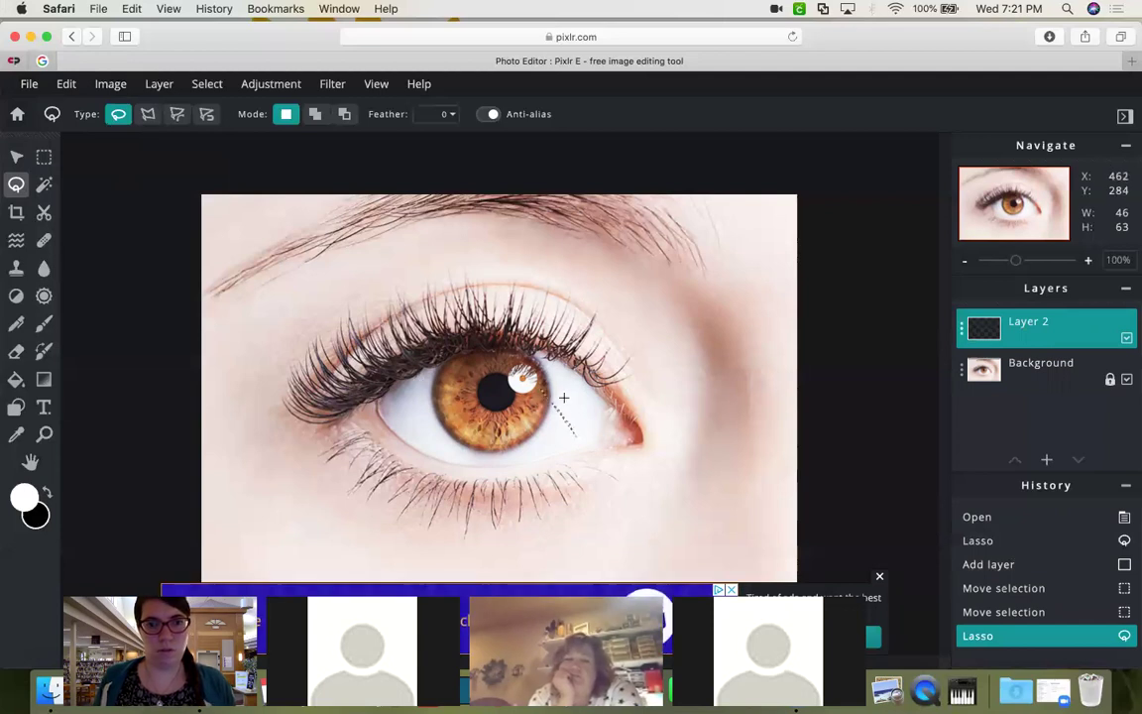
{"action": "left_click", "coordinate": [80, 86]}
{"action": "left_click", "coordinate": [74, 109]}
{"action": "left_click", "coordinate": [70, 84]}
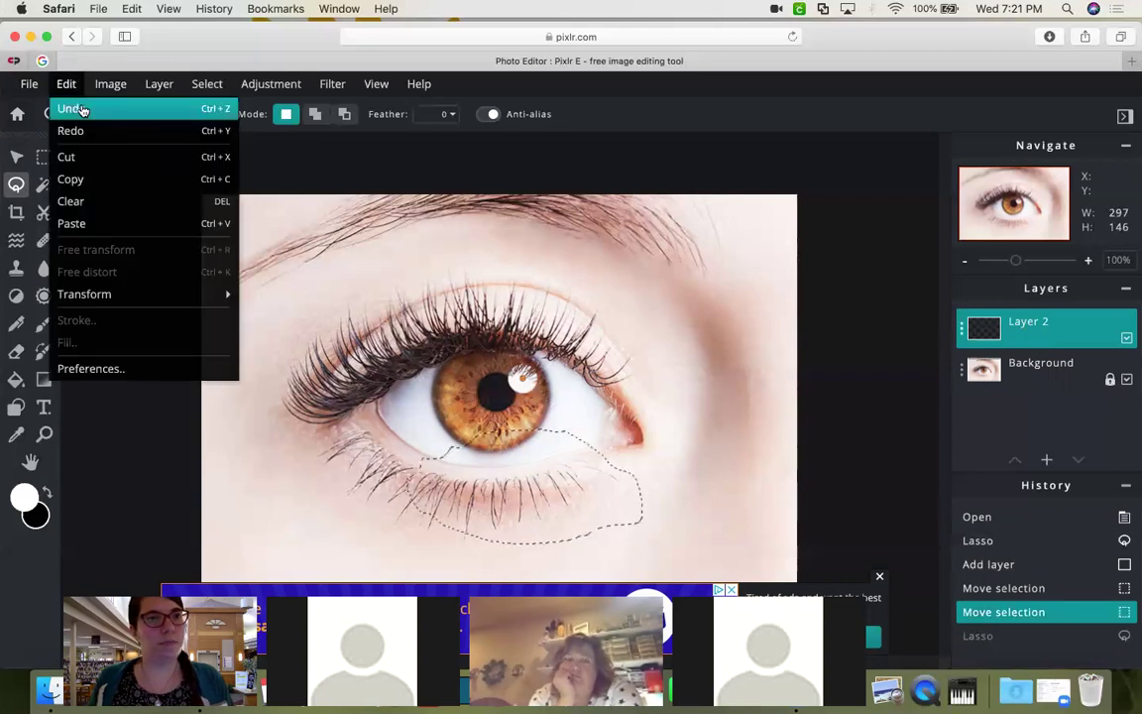
{"action": "left_click", "coordinate": [78, 109]}
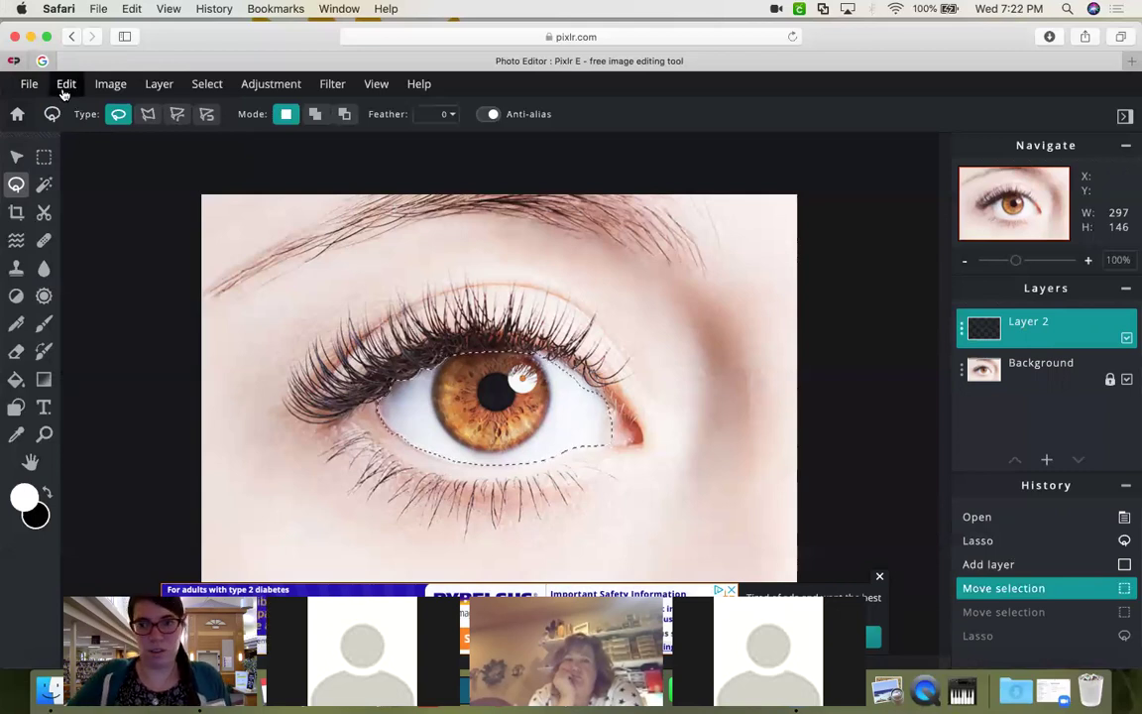
Copy the selected eyeball area from the background, paste it as a layer above Layer 2, and clear the selection
{"action": "left_click", "coordinate": [1007, 377]}
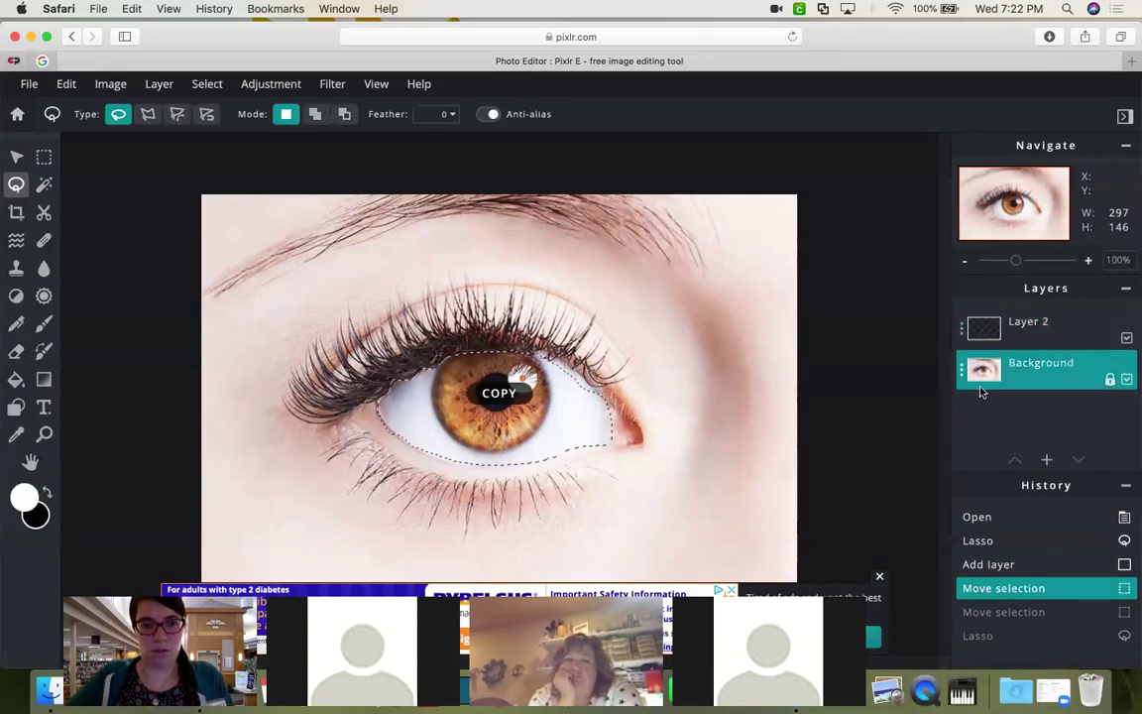
{"action": "left_click", "coordinate": [1042, 331]}
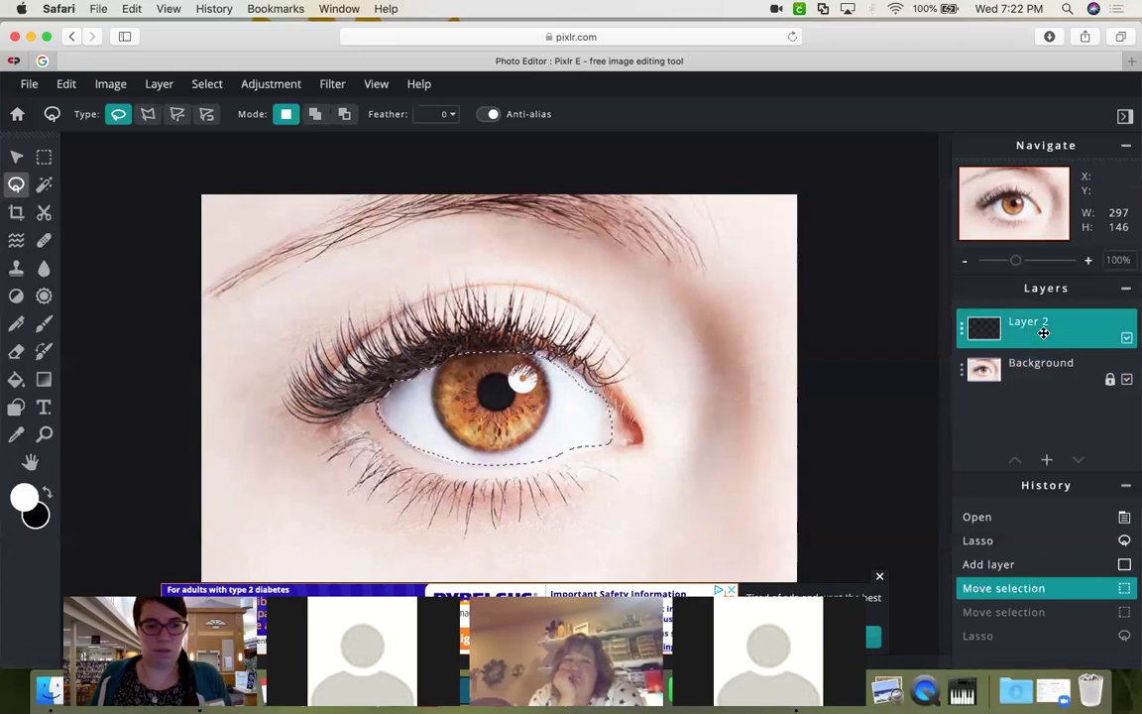
{"action": "key", "text": "super+v"}
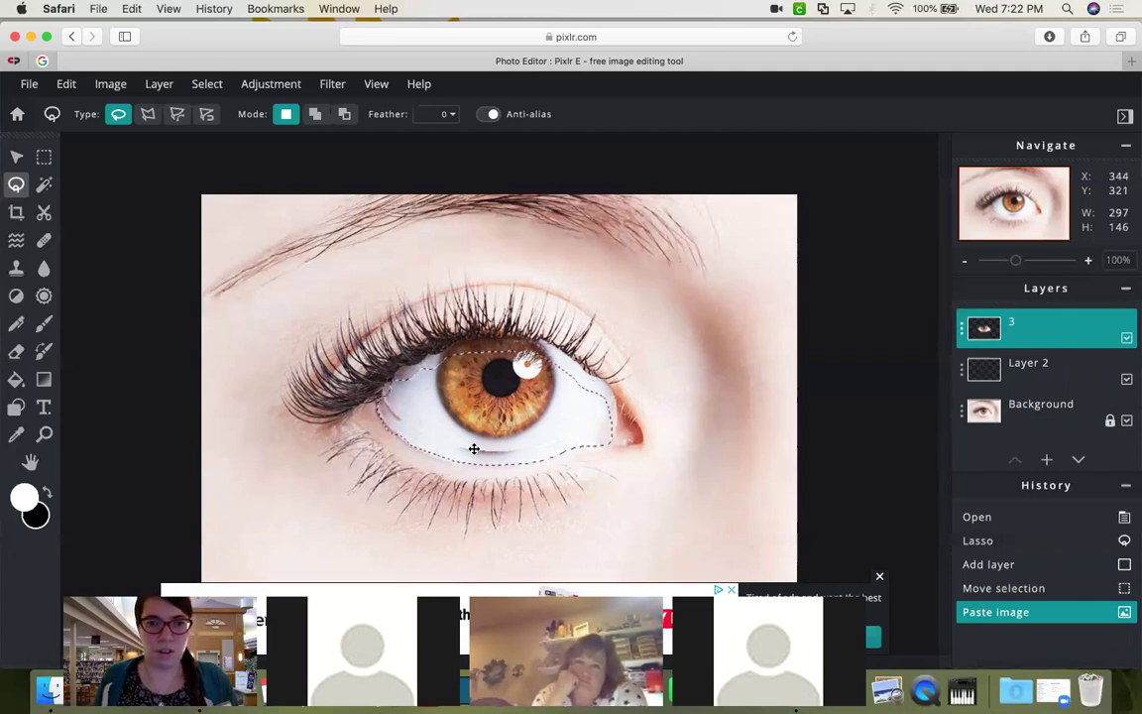
{"action": "left_click", "coordinate": [836, 393]}
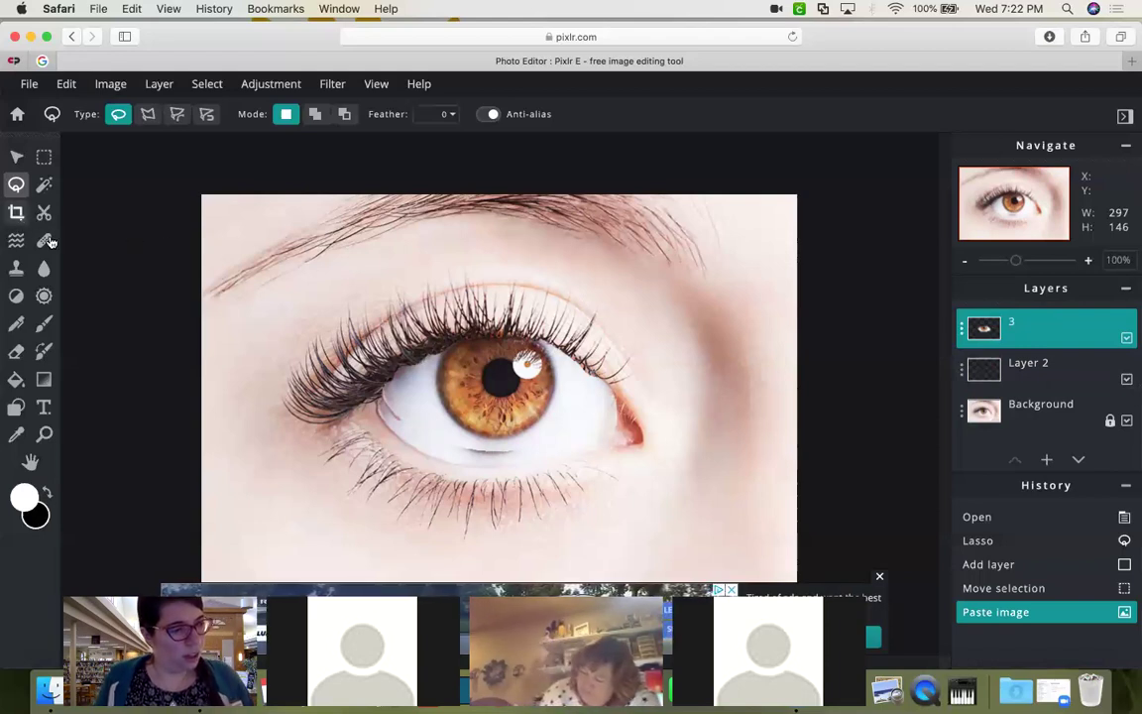
Move the pasted eyeball layer over the original eye, to about left 221 and top 198
{"action": "left_click", "coordinate": [17, 159]}
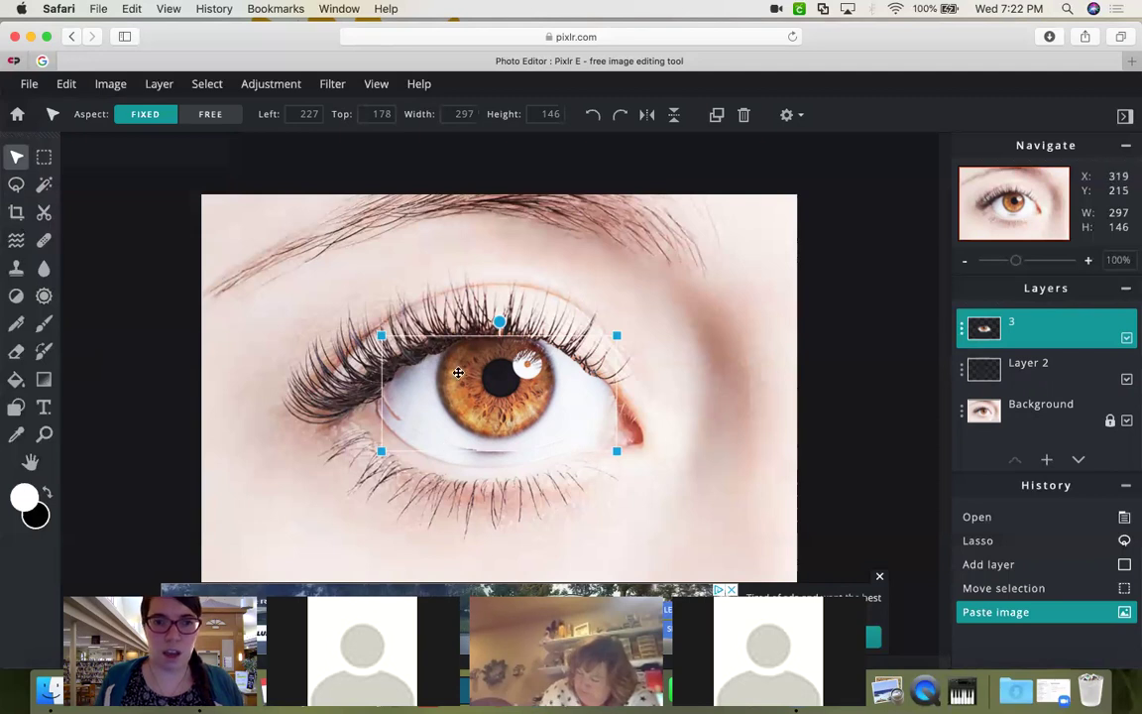
{"action": "left_click_drag", "start_coordinate": [466, 372], "coordinate": [463, 382]}
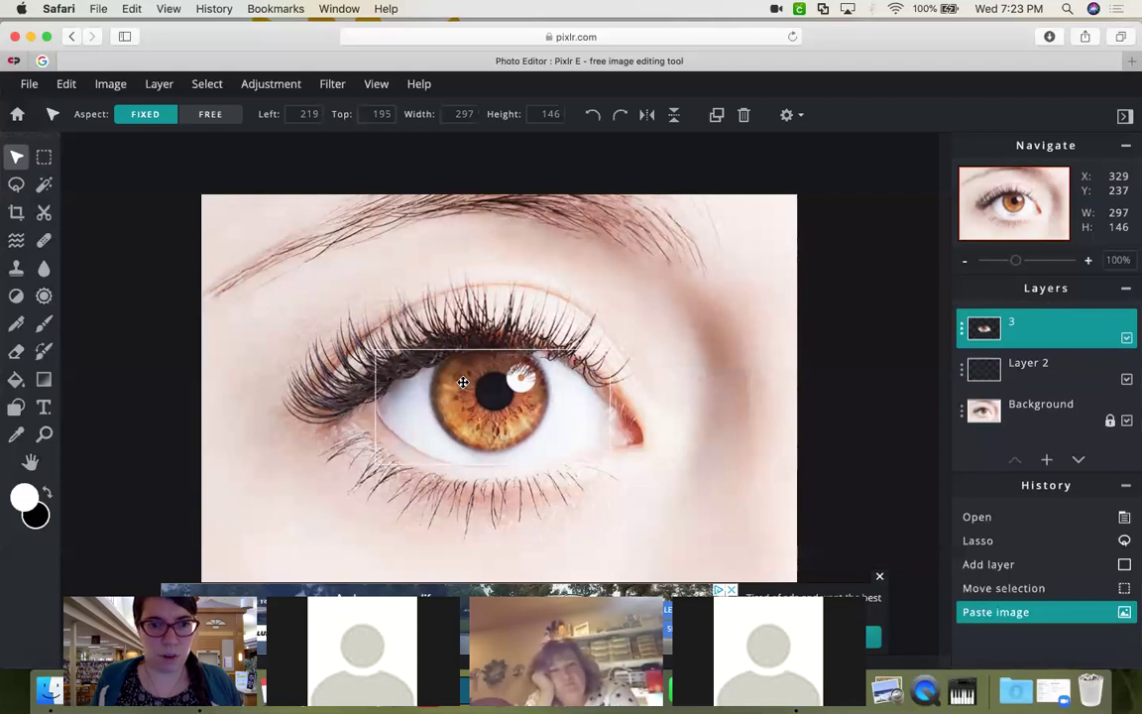
{"action": "mouse_move", "coordinate": [463, 382]}
{"action": "left_mouse_down"}
{"action": "mouse_move", "coordinate": [495, 382]}
{"action": "mouse_move", "coordinate": [505, 362]}
{"action": "mouse_move", "coordinate": [454, 383]}
{"action": "mouse_move", "coordinate": [464, 385]}
{"action": "left_mouse_up"}
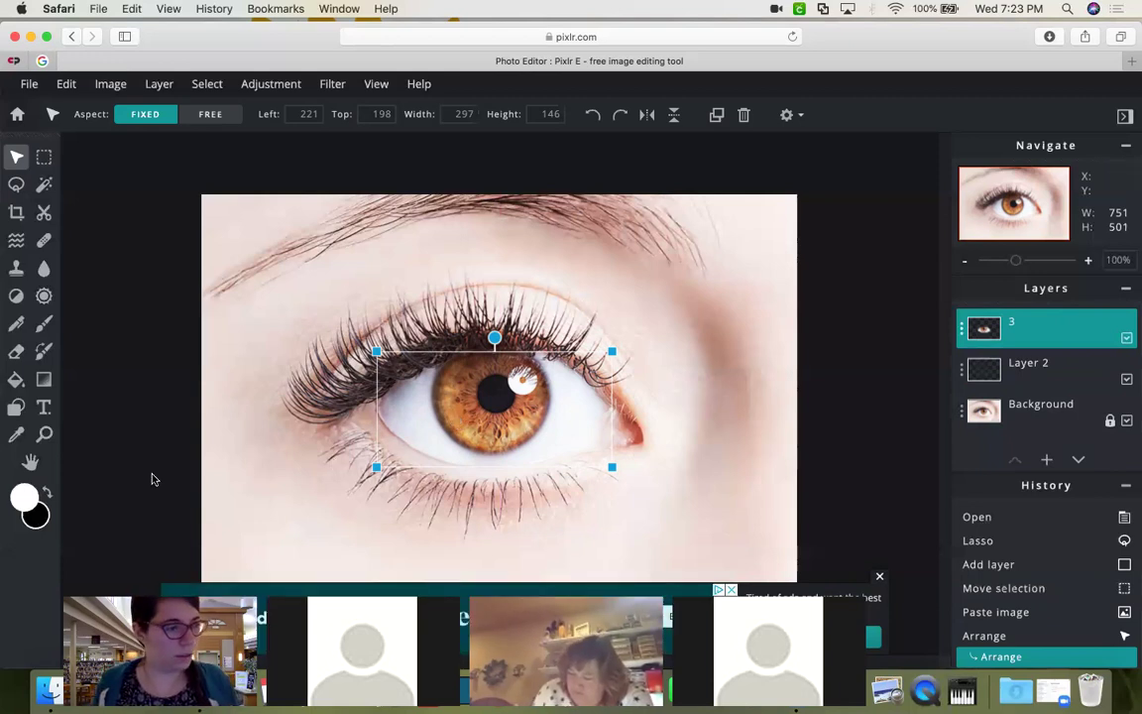
Set the foreground colour to a dark blue with RGB values 36, 79, 138
{"action": "left_click", "coordinate": [25, 497]}
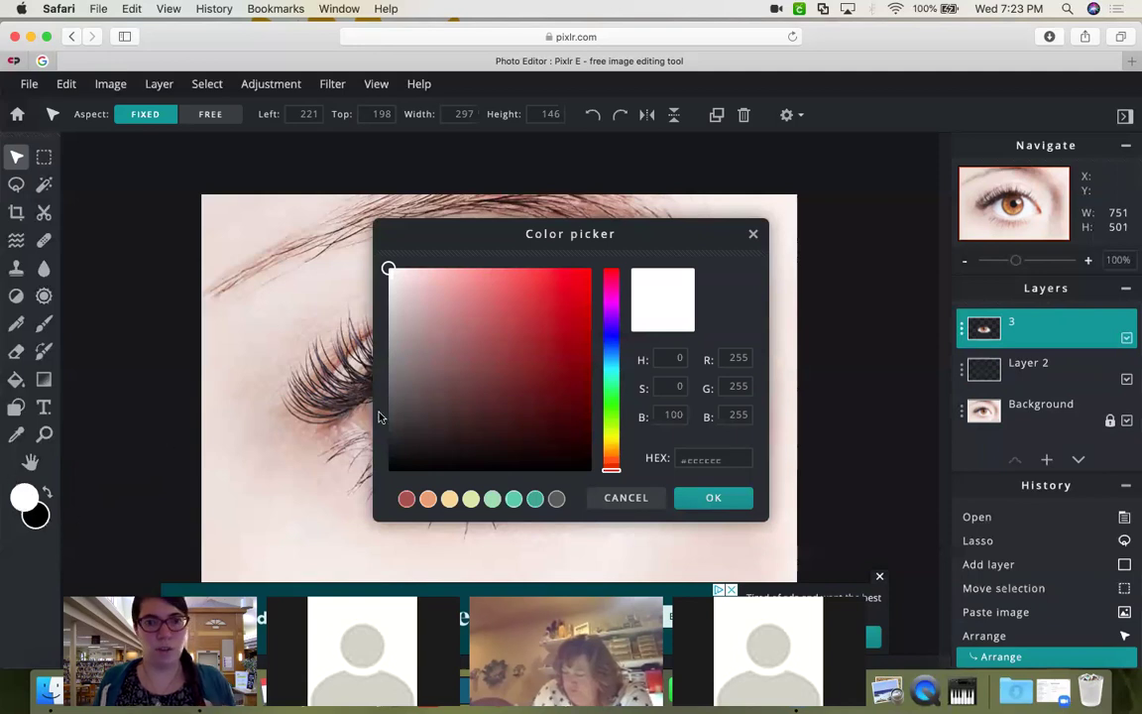
{"action": "left_click", "coordinate": [612, 353]}
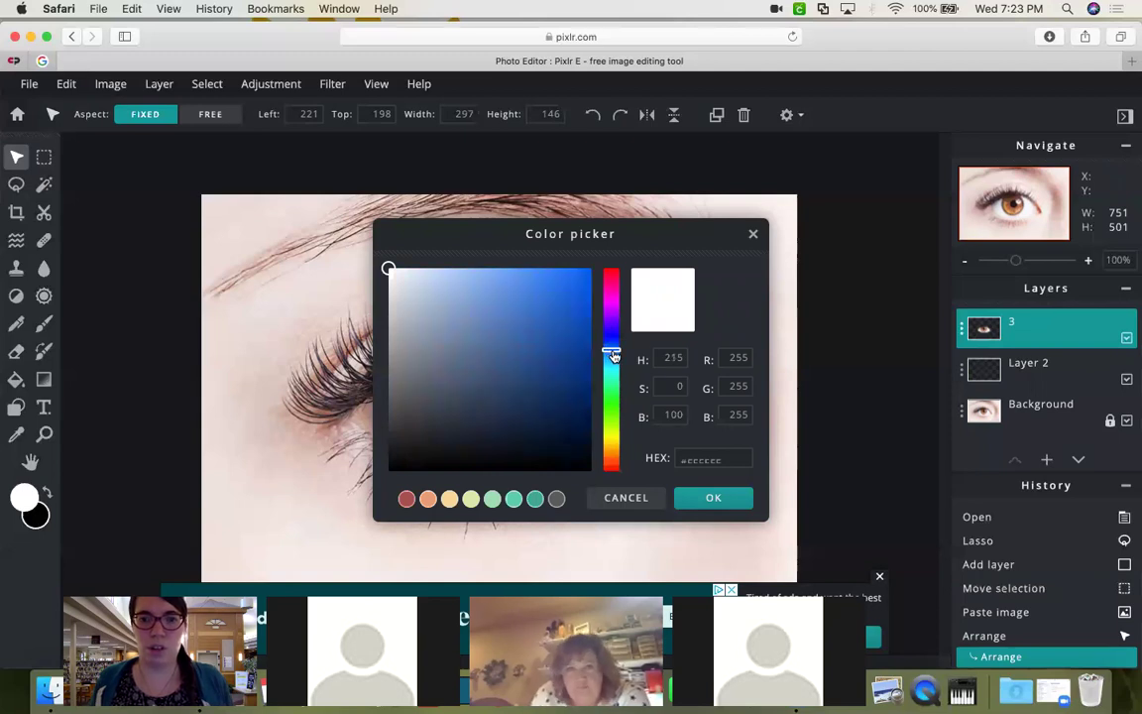
{"action": "left_click", "coordinate": [553, 349]}
{"action": "left_click", "coordinate": [523, 342]}
{"action": "left_click", "coordinate": [538, 361]}
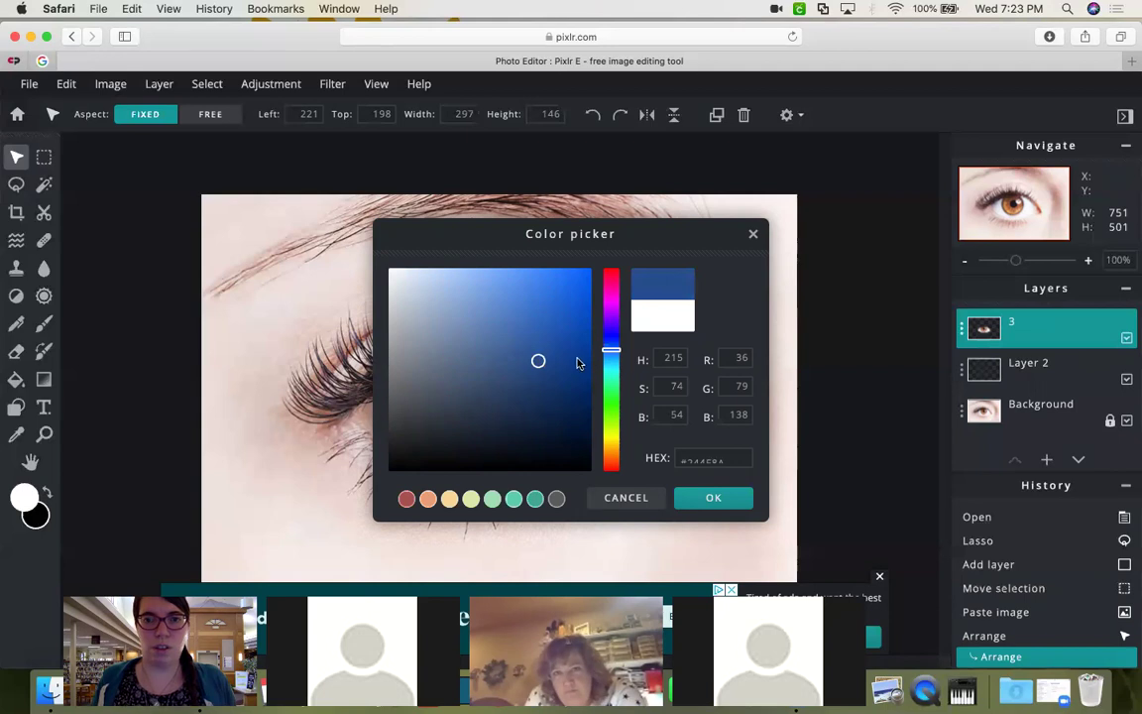
{"action": "left_click", "coordinate": [710, 498]}
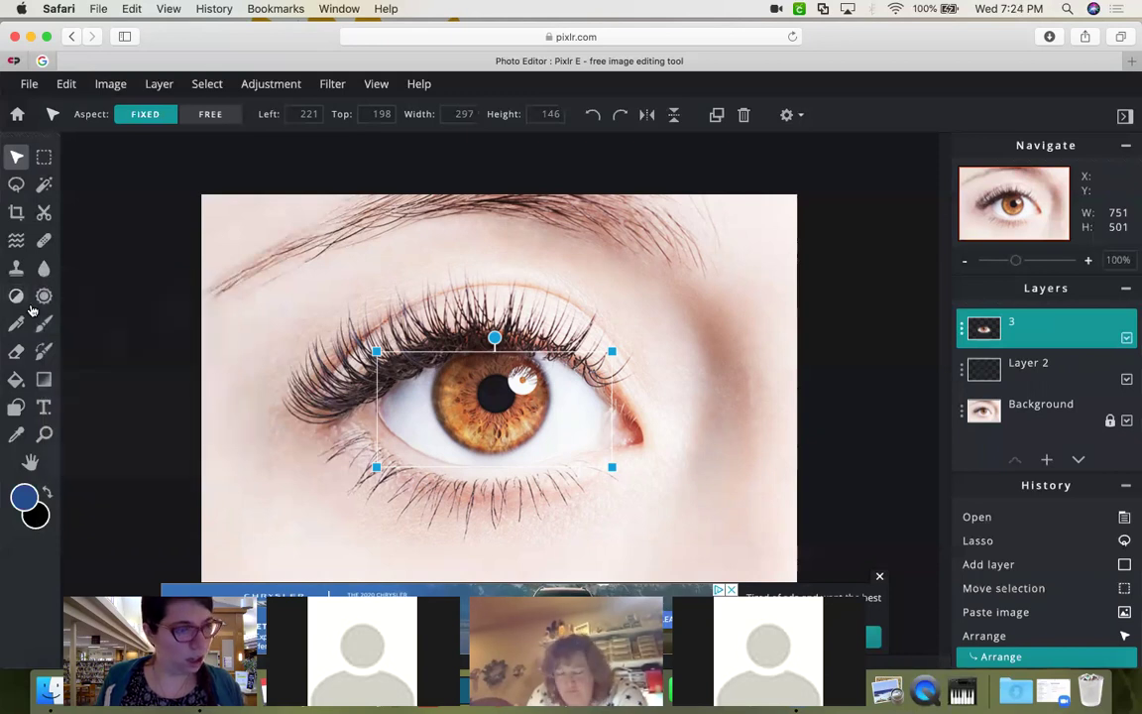
Choose the Brush tool and set its size to 164 px
{"action": "left_click", "coordinate": [44, 328]}
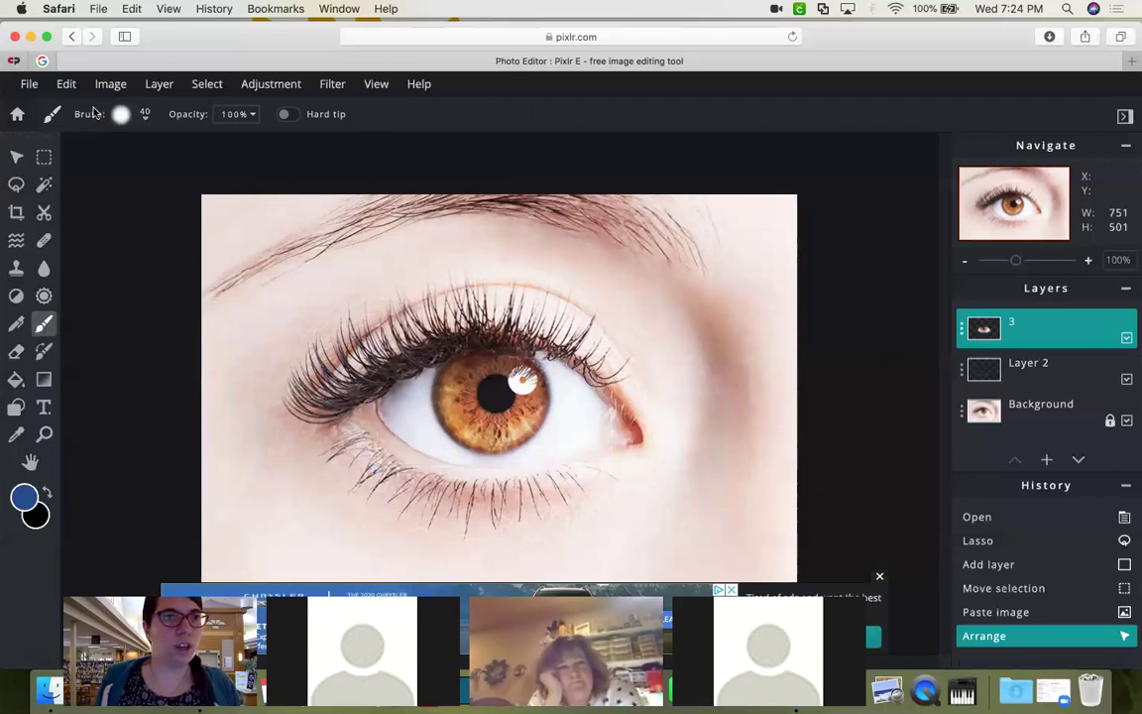
{"action": "left_click", "coordinate": [145, 116]}
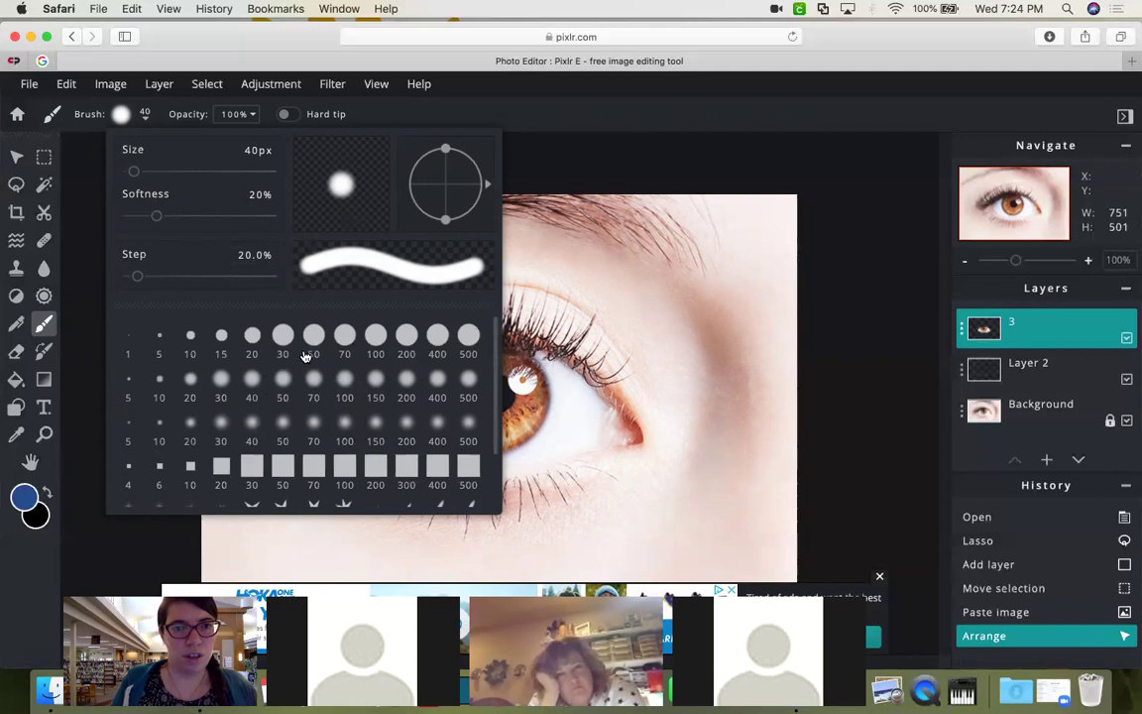
{"action": "left_click_drag", "start_coordinate": [135, 172], "coordinate": [148, 172]}
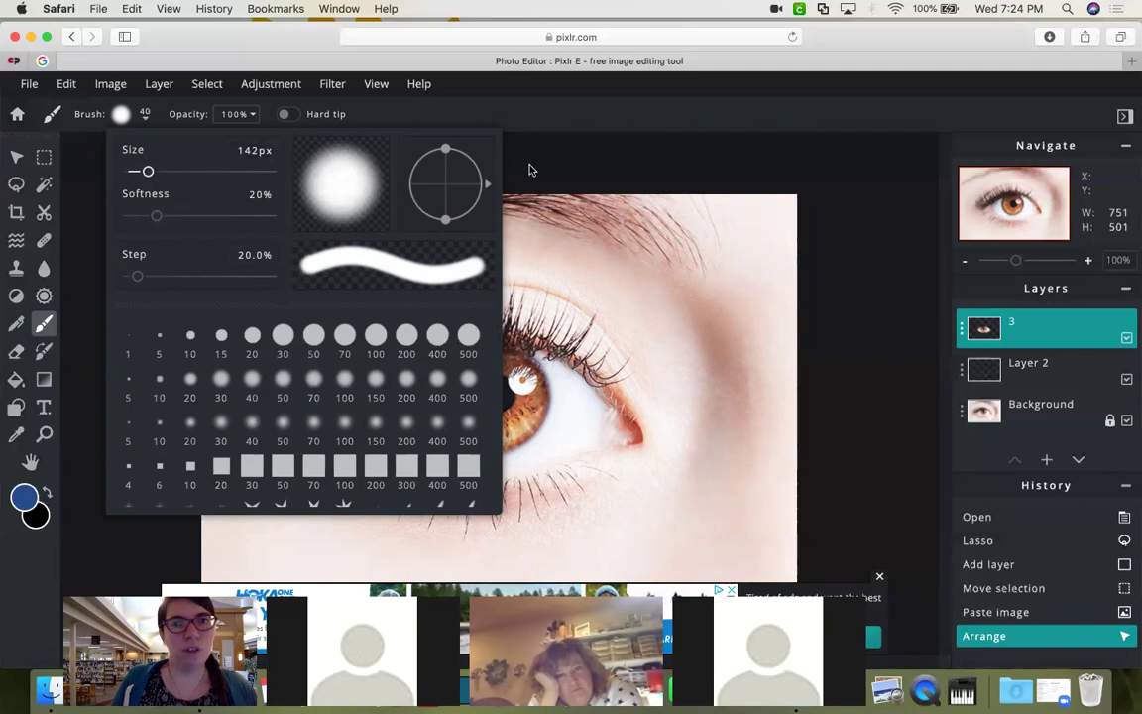
{"action": "left_click", "coordinate": [563, 170]}
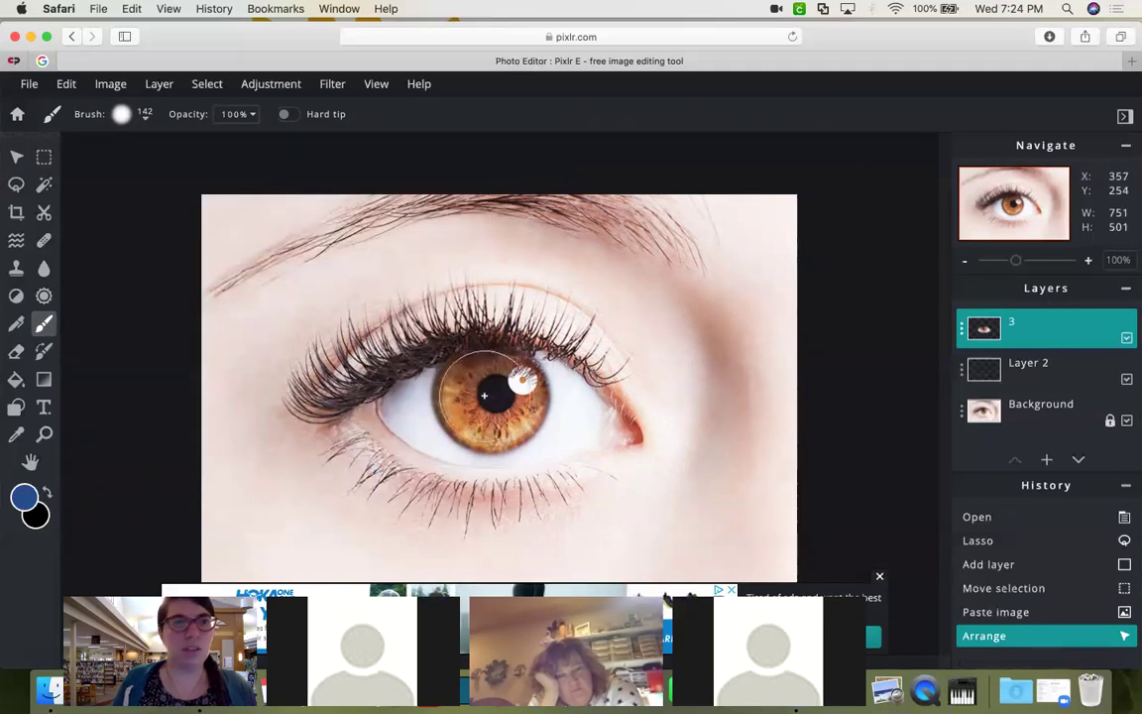
{"action": "left_click", "coordinate": [144, 120]}
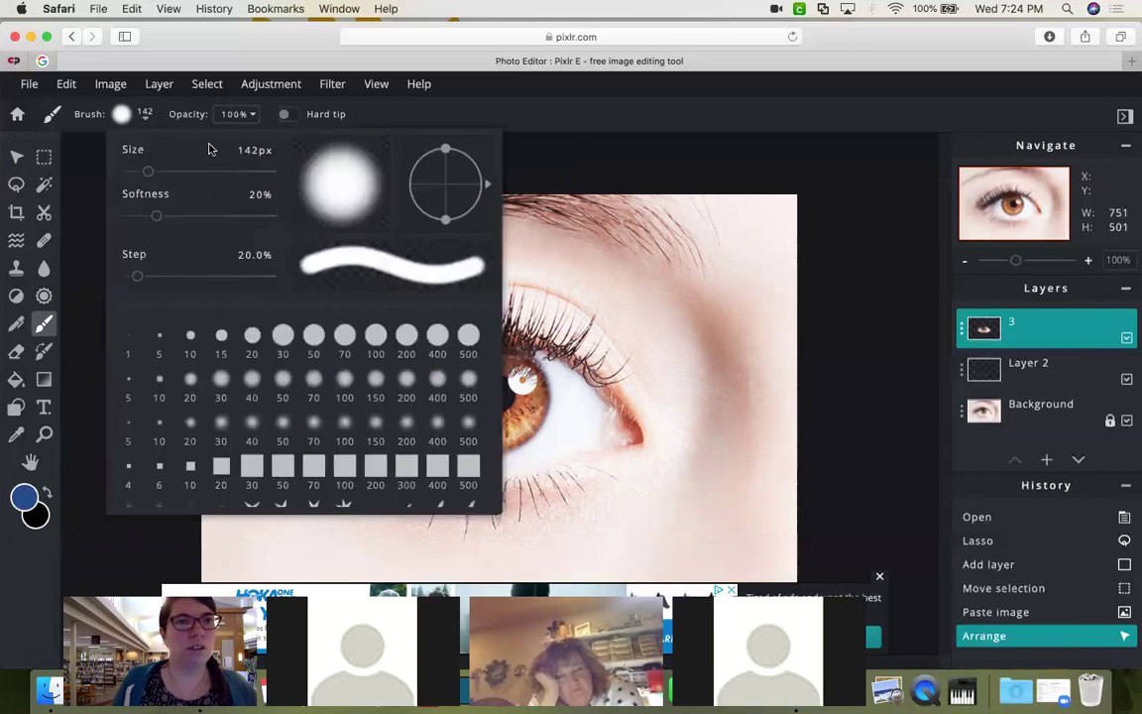
{"action": "left_click_drag", "start_coordinate": [151, 169], "coordinate": [150, 171]}
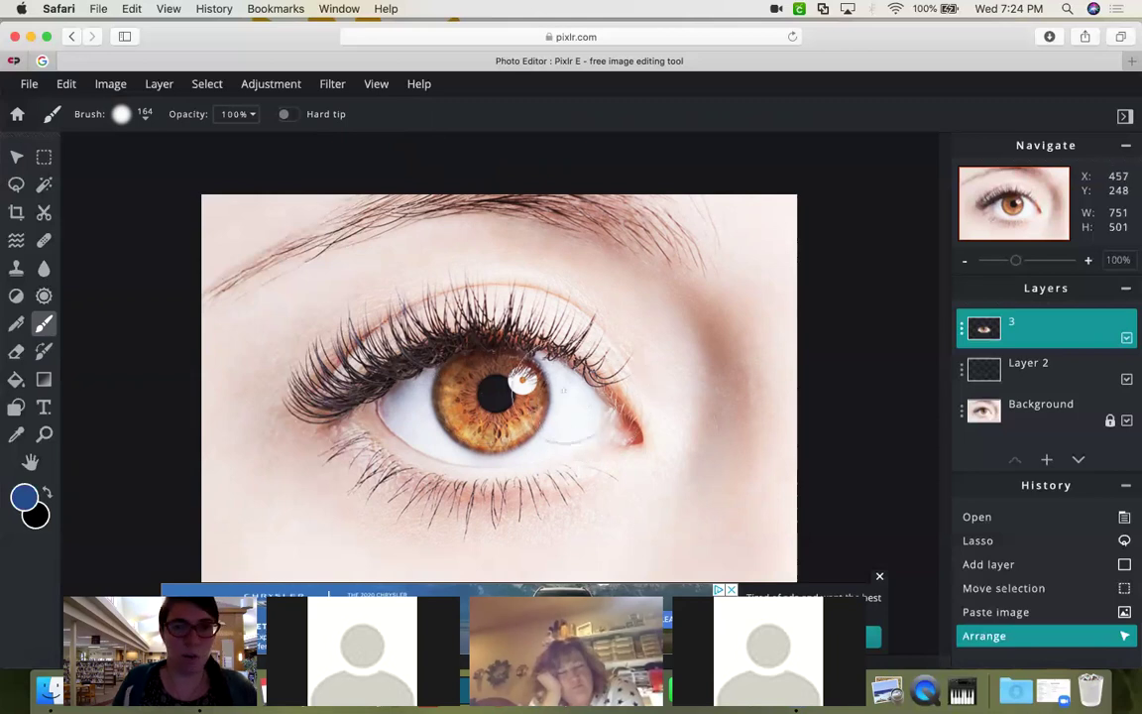
Paint the entire iris and pupil dark blue on the pasted eyeball layer
{"action": "left_click", "coordinate": [489, 397]}
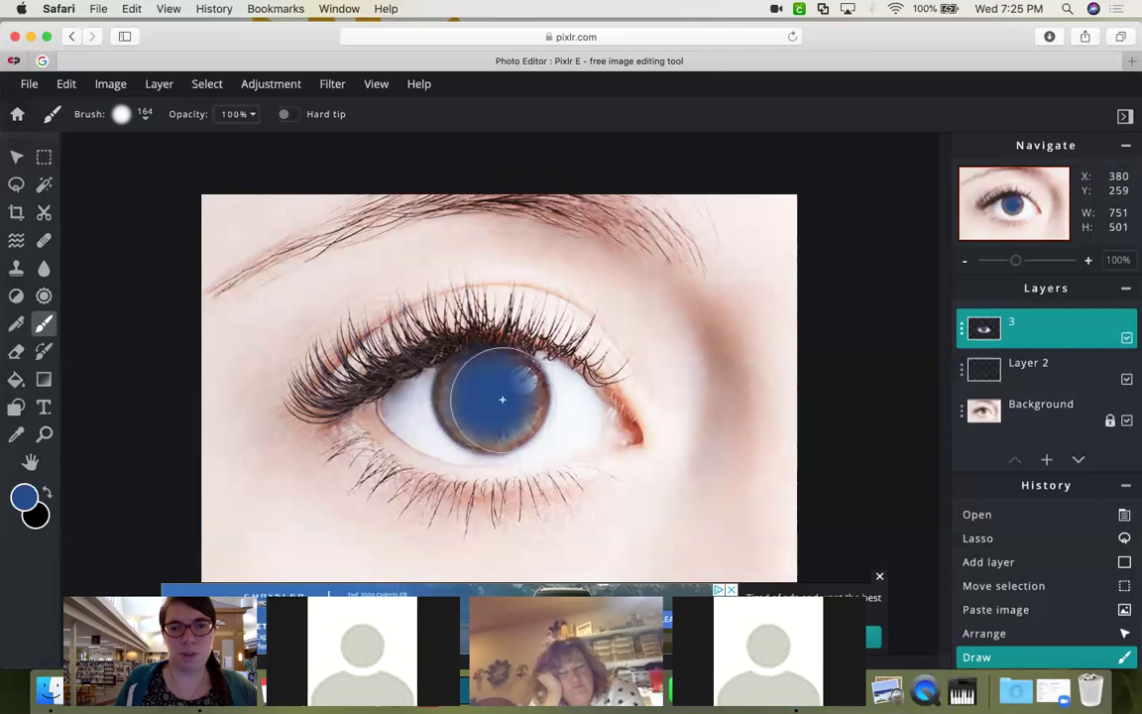
{"action": "left_click", "coordinate": [493, 397]}
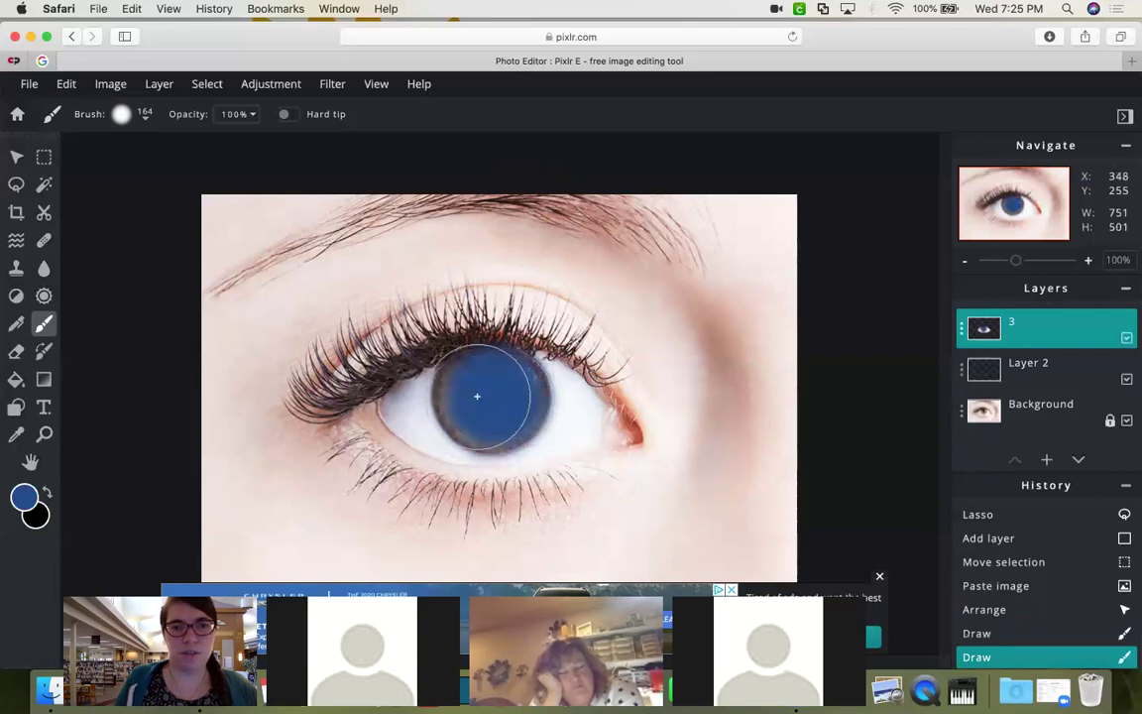
{"action": "left_click", "coordinate": [490, 396]}
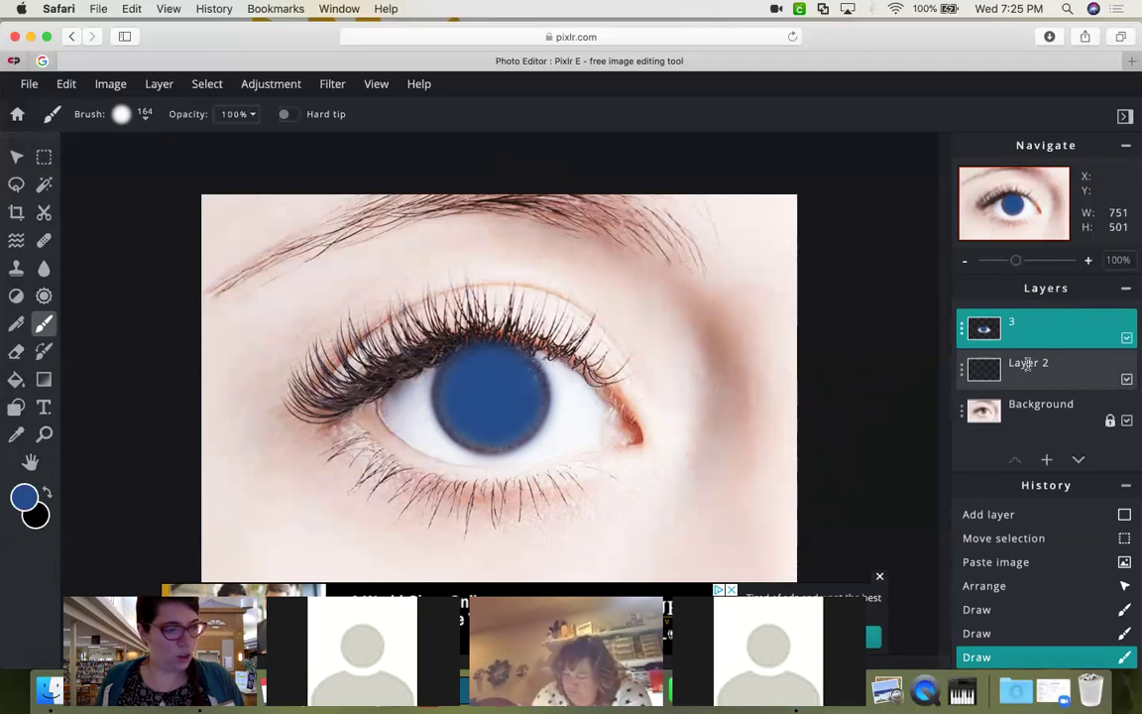
Set the blend mode of the painted eyeball layer 3 to Color
{"action": "left_click", "coordinate": [961, 335]}
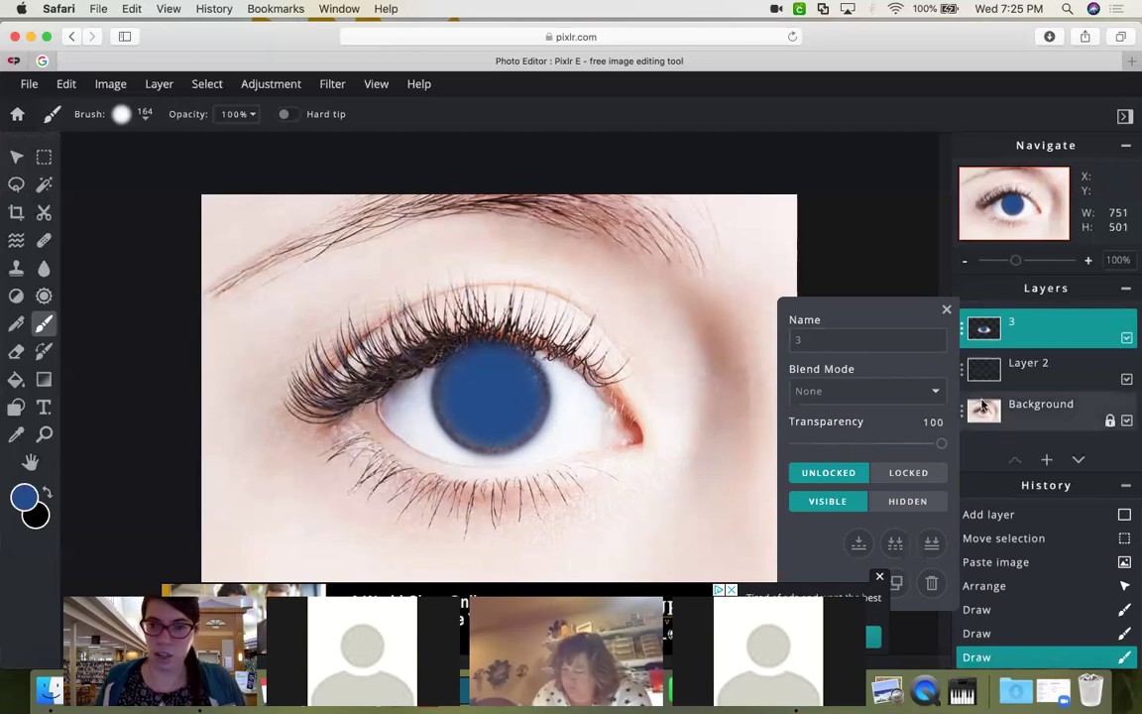
{"action": "left_click", "coordinate": [941, 397]}
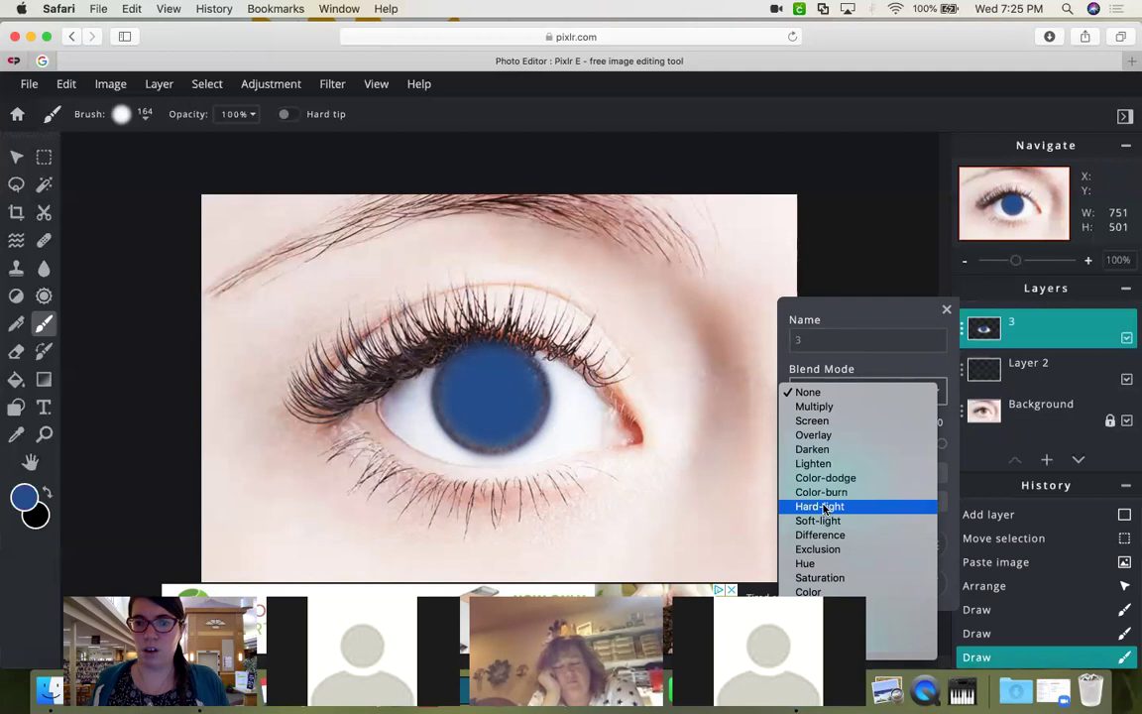
{"action": "left_click", "coordinate": [811, 591]}
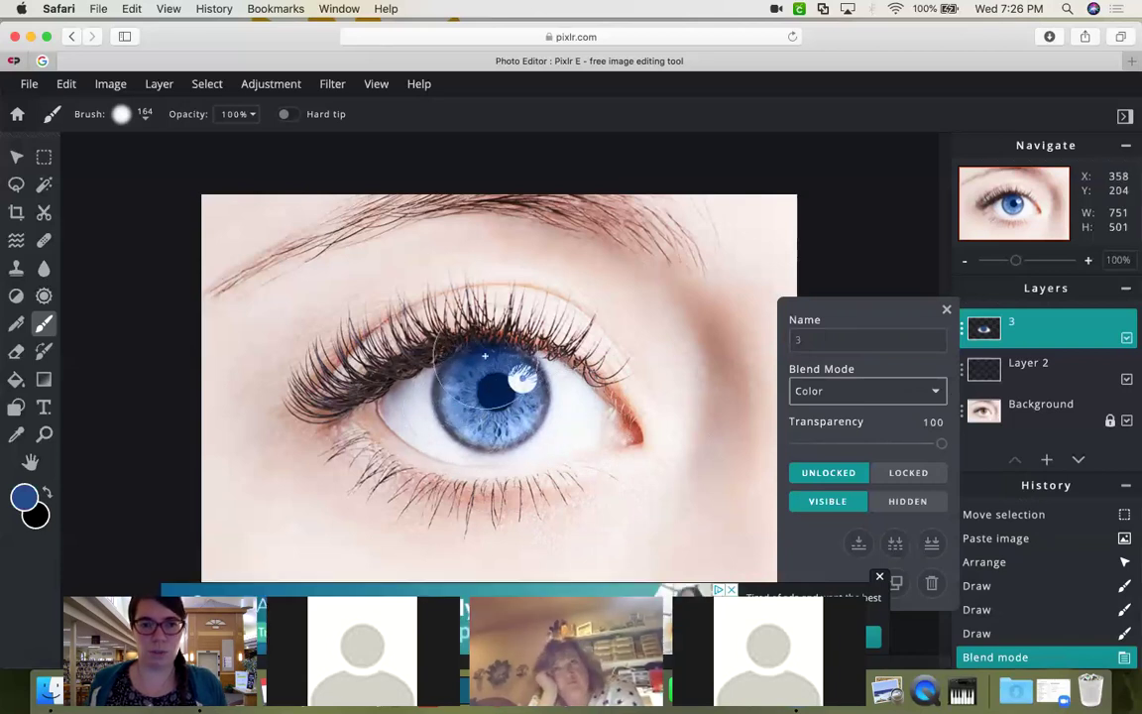
Try the Darken, Hard-light and Soft-light blend modes on layer 3, restore Color and close the layer settings
{"action": "left_click", "coordinate": [933, 398]}
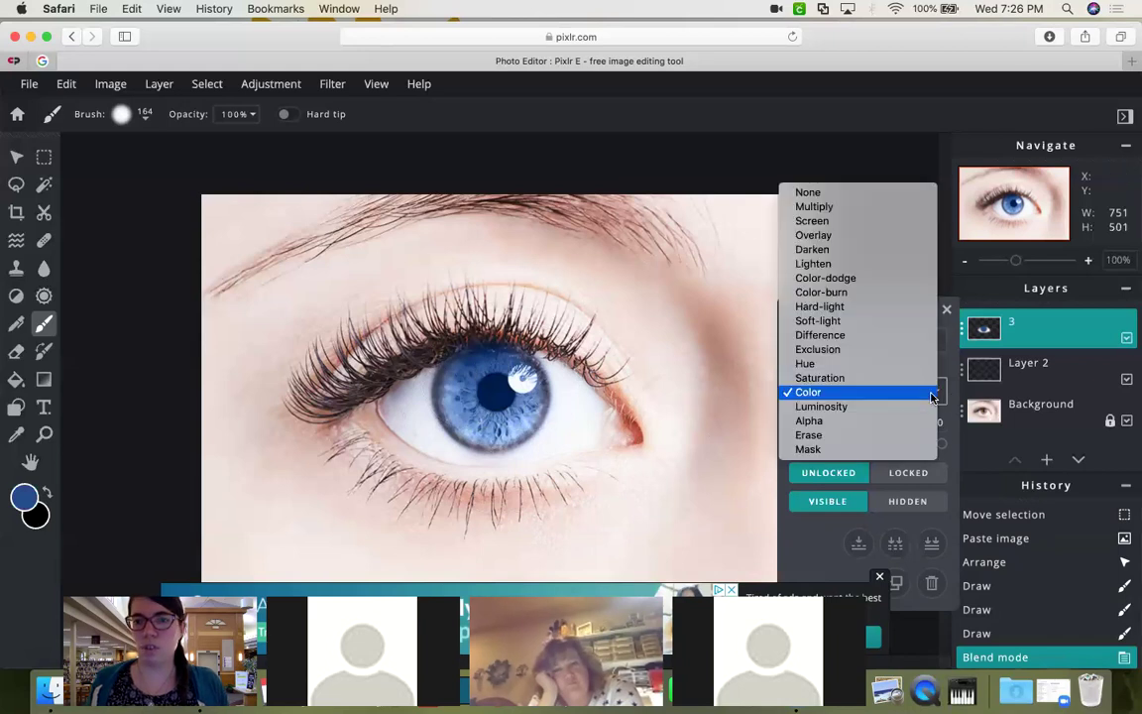
{"action": "left_click", "coordinate": [822, 250]}
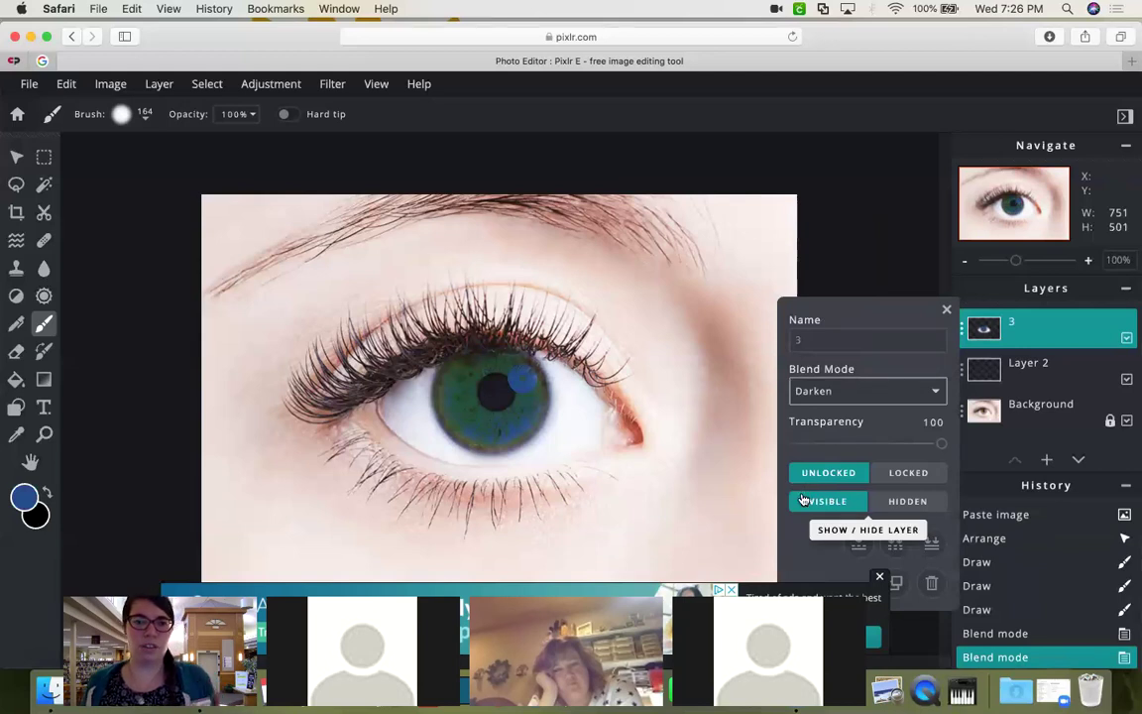
{"action": "left_click", "coordinate": [896, 397]}
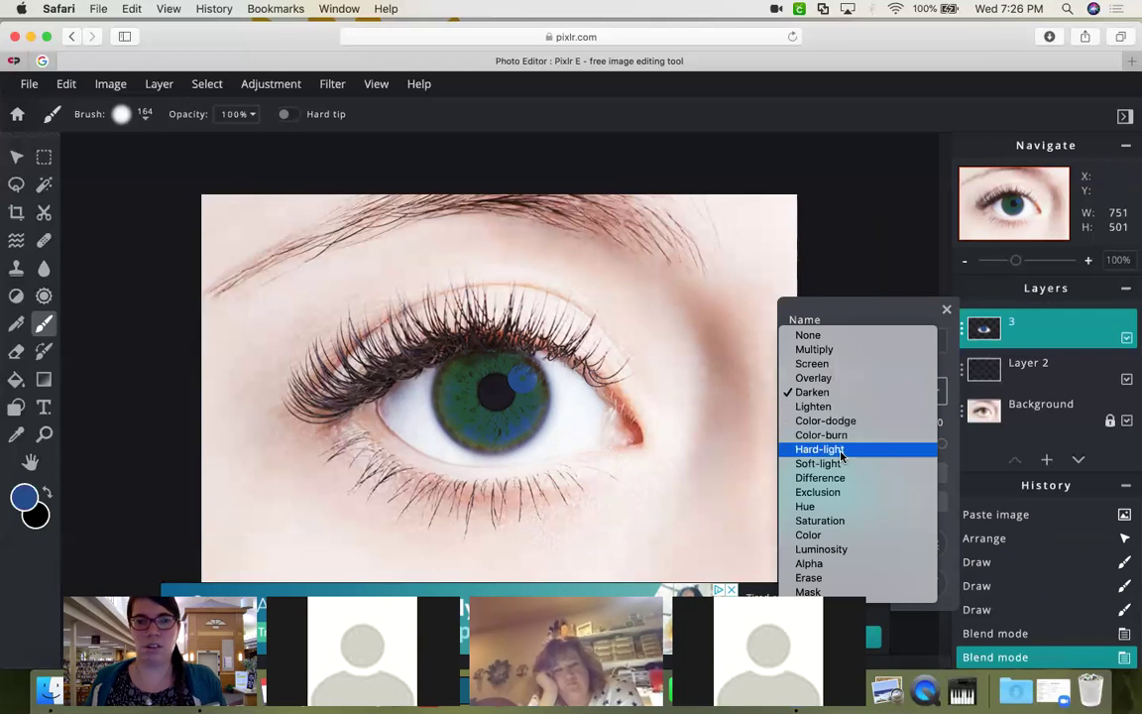
{"action": "left_click", "coordinate": [841, 455]}
{"action": "left_click", "coordinate": [932, 390]}
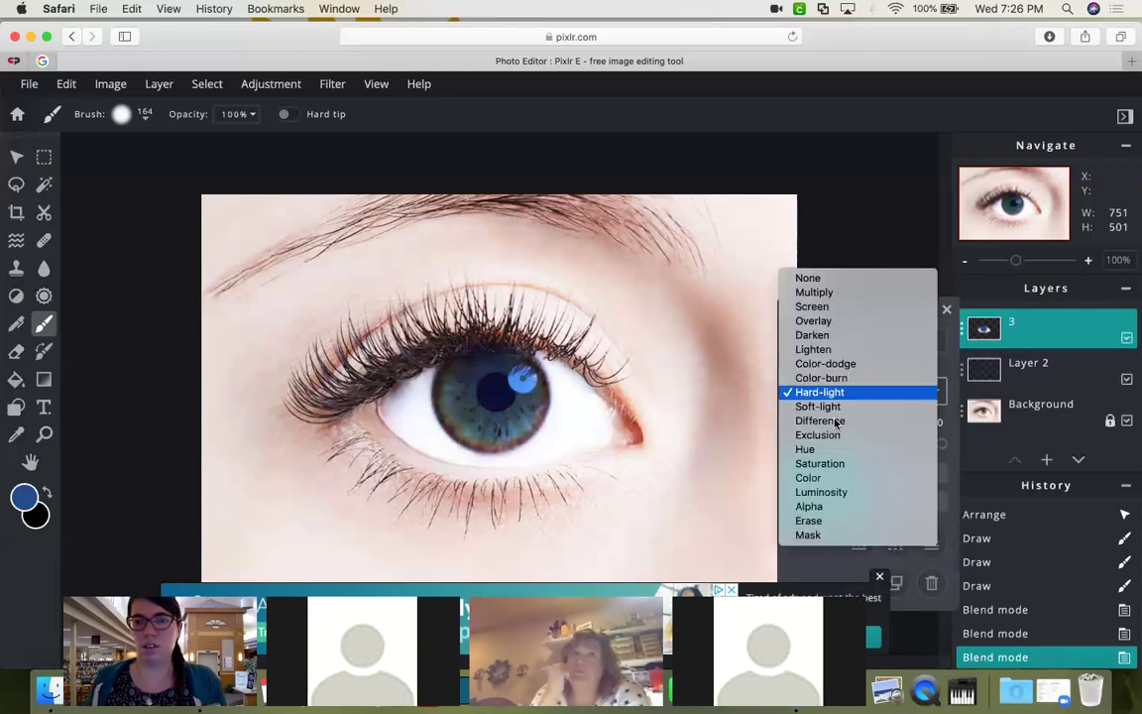
{"action": "left_click", "coordinate": [836, 407]}
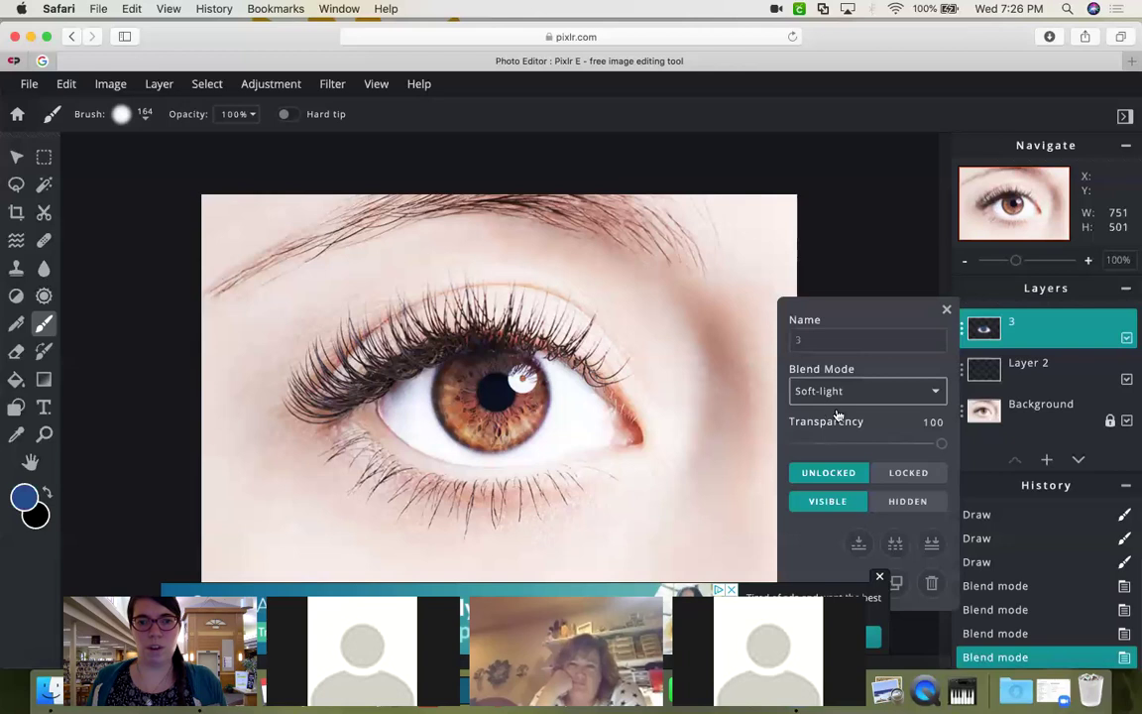
{"action": "left_click", "coordinate": [872, 394]}
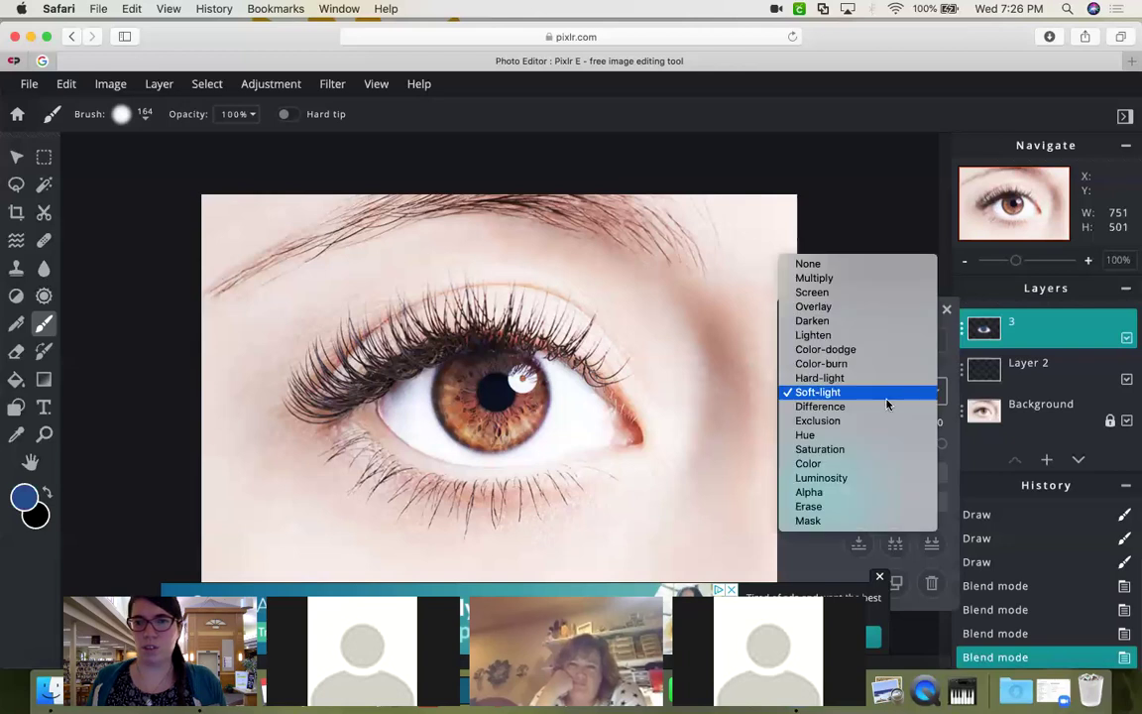
{"action": "left_click", "coordinate": [831, 463]}
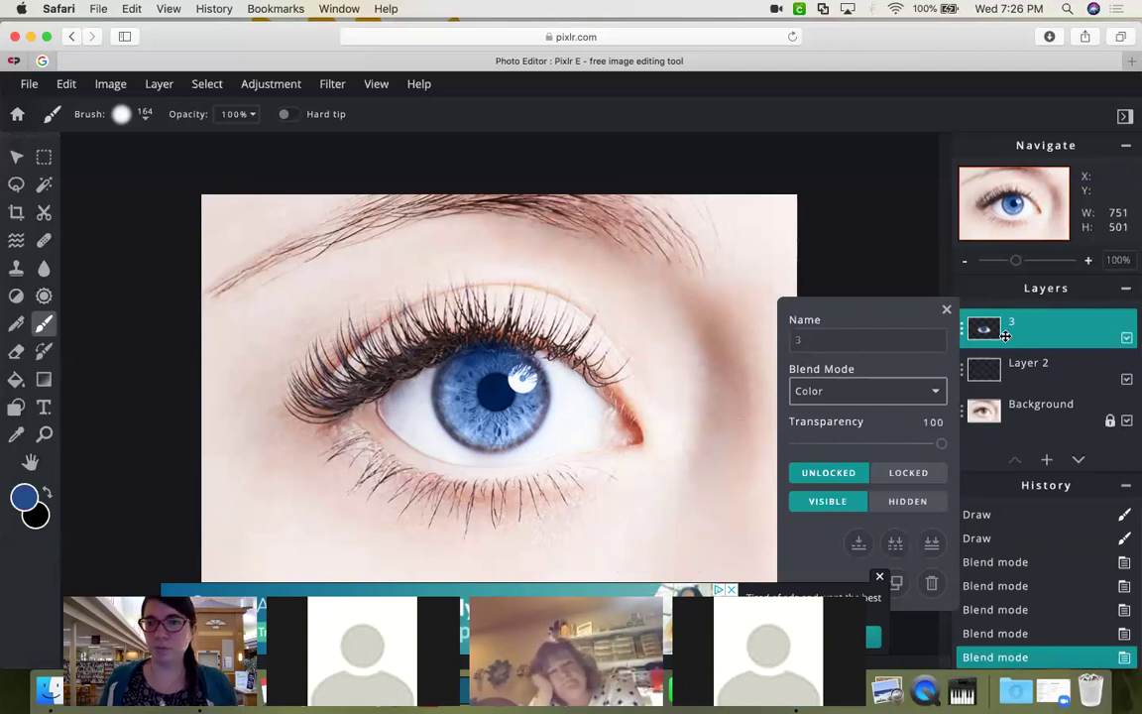
{"action": "left_click", "coordinate": [946, 312]}
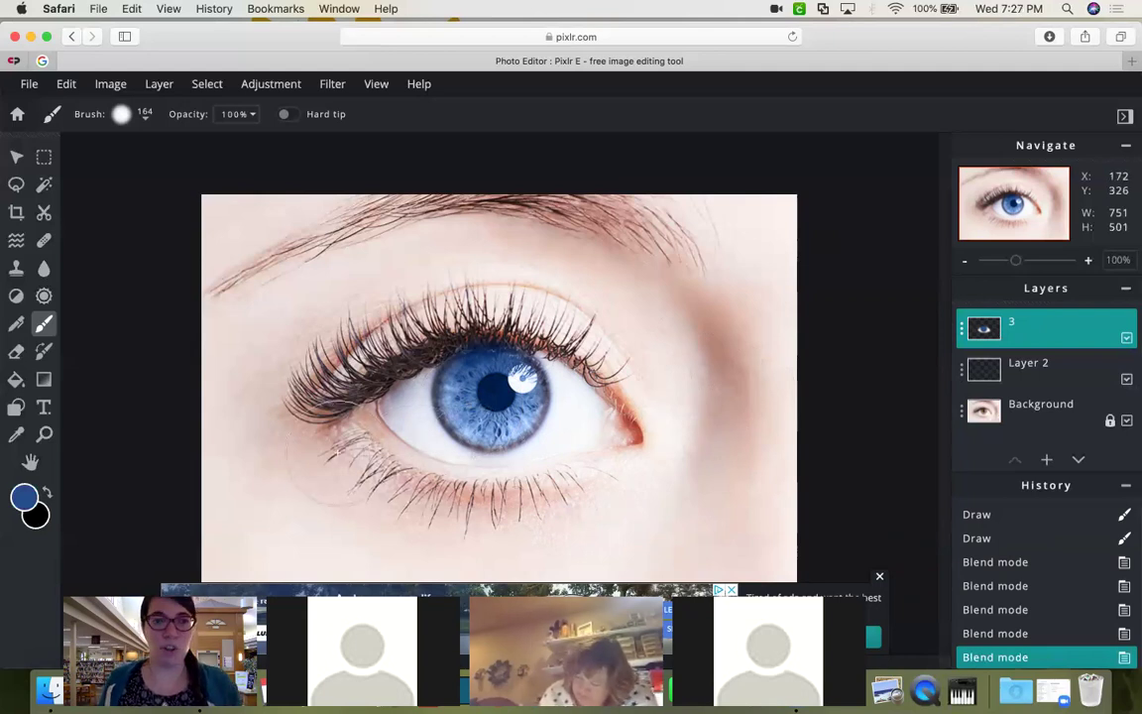
{"action": "left_click", "coordinate": [28, 83]}
{"action": "left_click", "coordinate": [43, 245]}
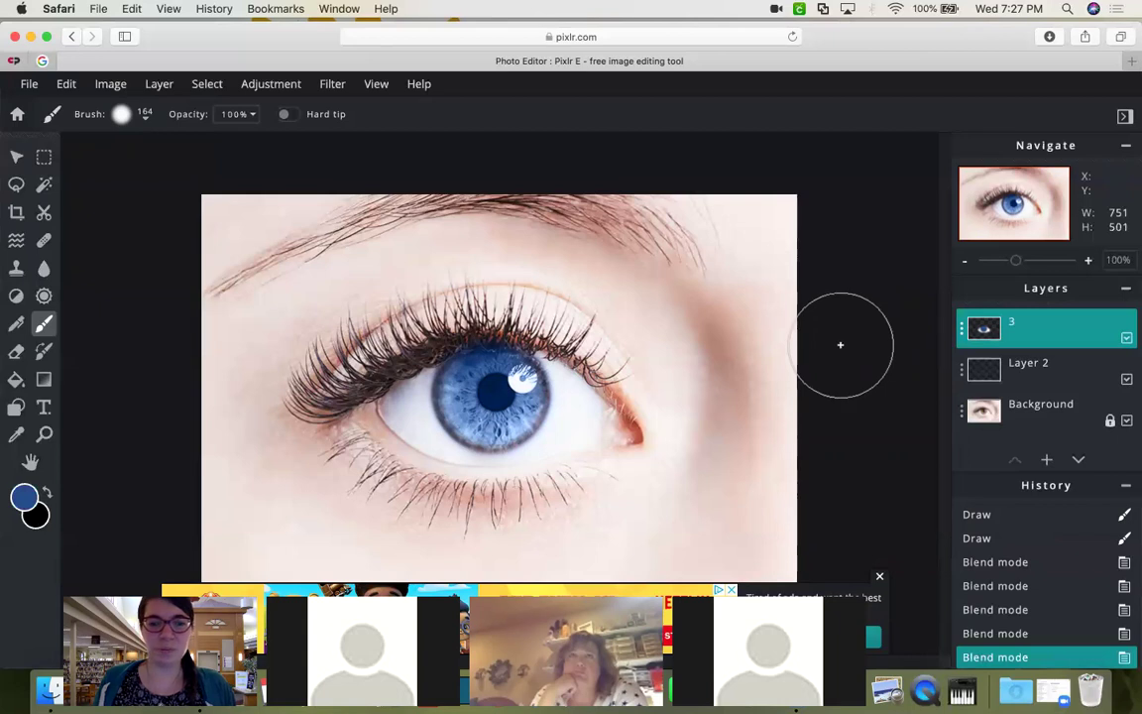
{"action": "left_click", "coordinate": [30, 86]}
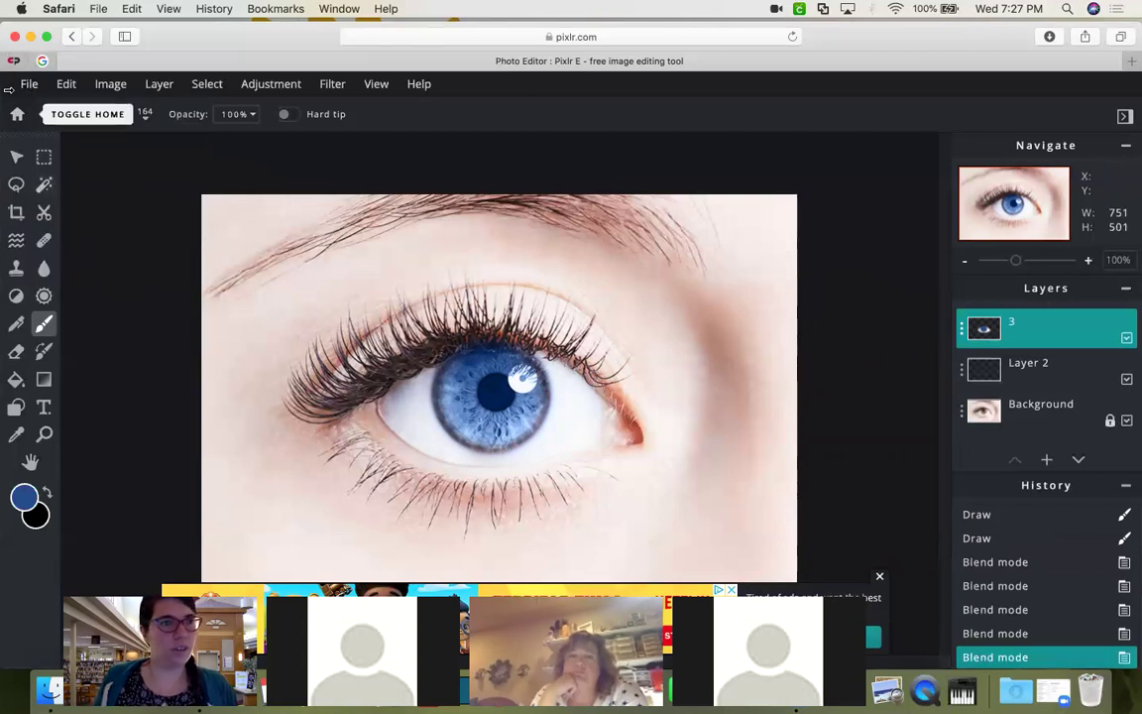
{"action": "left_click", "coordinate": [66, 84]}
{"action": "scroll", "coordinate": [387, 139], "scroll_direction": "up", "scroll_amount": 3}
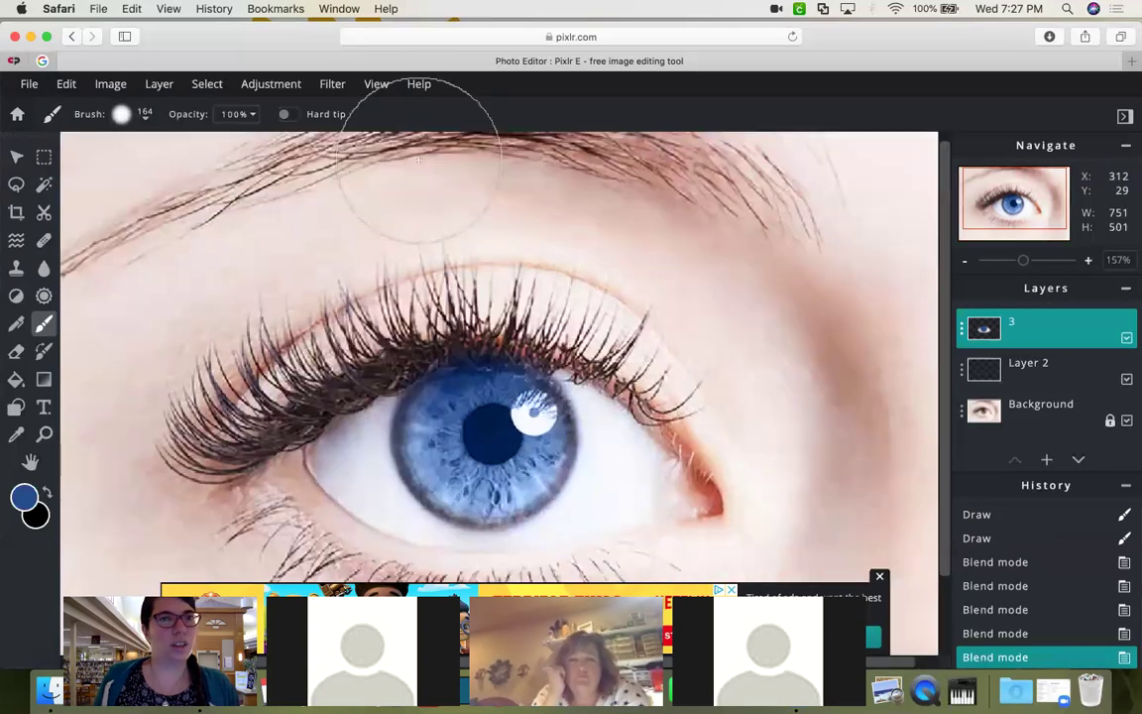
{"action": "scroll", "coordinate": [428, 188], "scroll_direction": "down", "scroll_amount": 4}
{"action": "scroll", "coordinate": [428, 188], "scroll_direction": "down", "scroll_amount": 2}
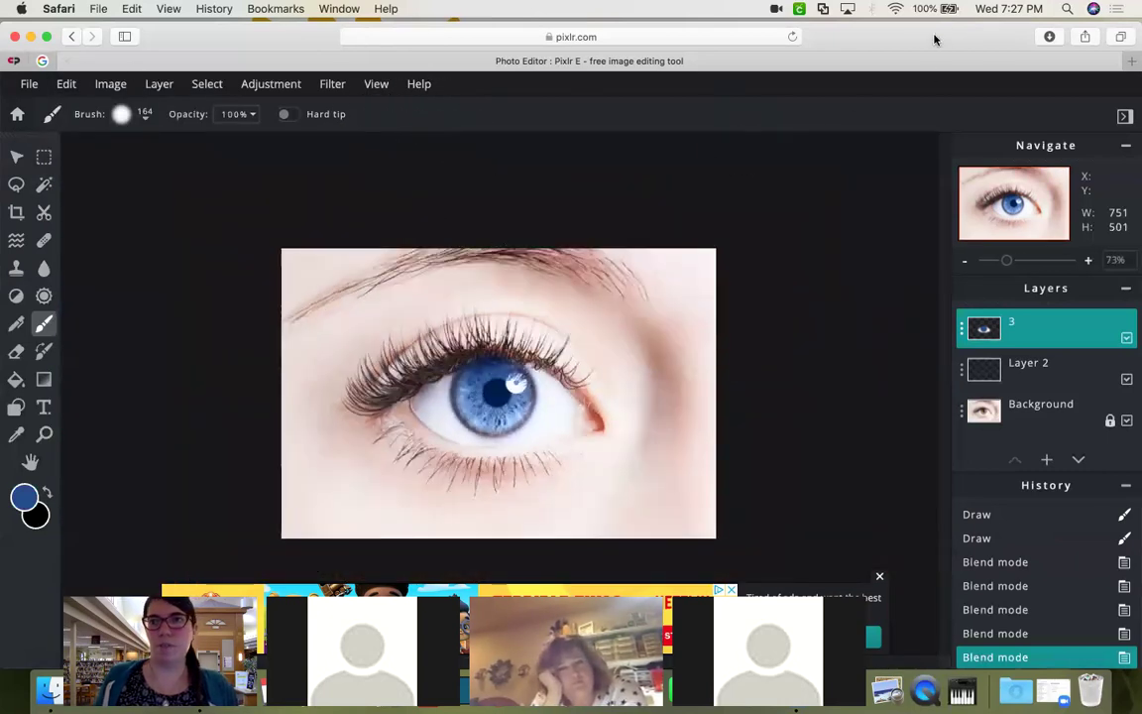
Return to the Pixlr start page, launch Advanced Pixlr E and open yellow car.jpg from the Desktop
{"action": "left_click", "coordinate": [82, 45]}
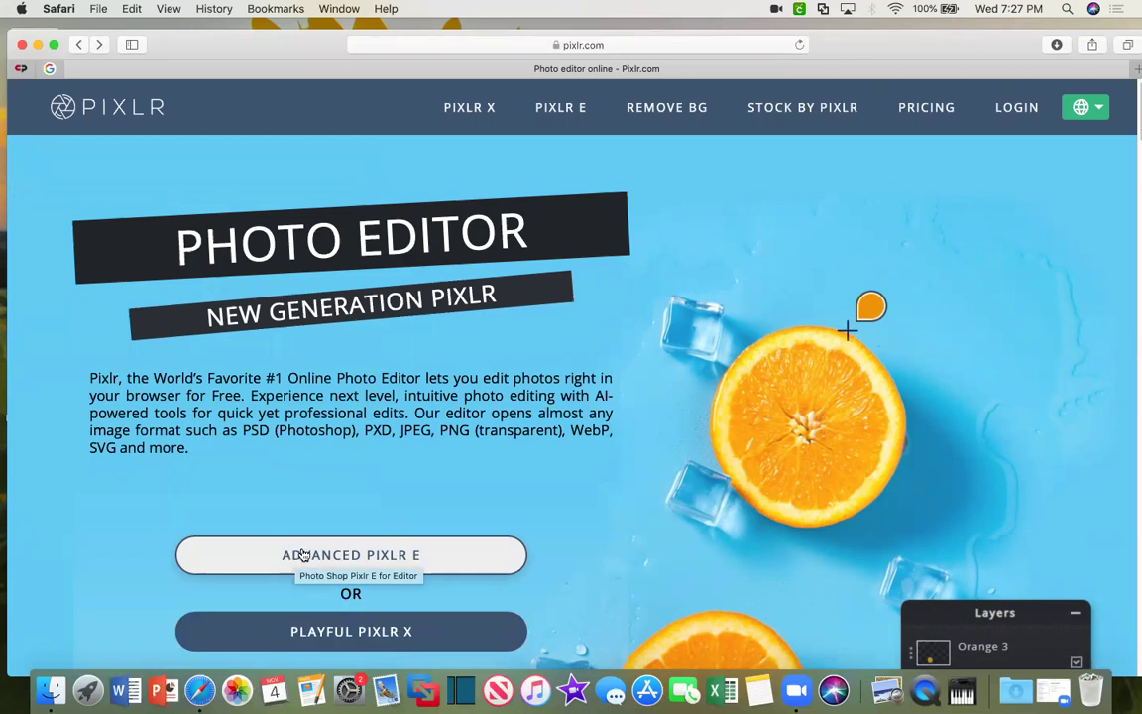
{"action": "left_click", "coordinate": [259, 555]}
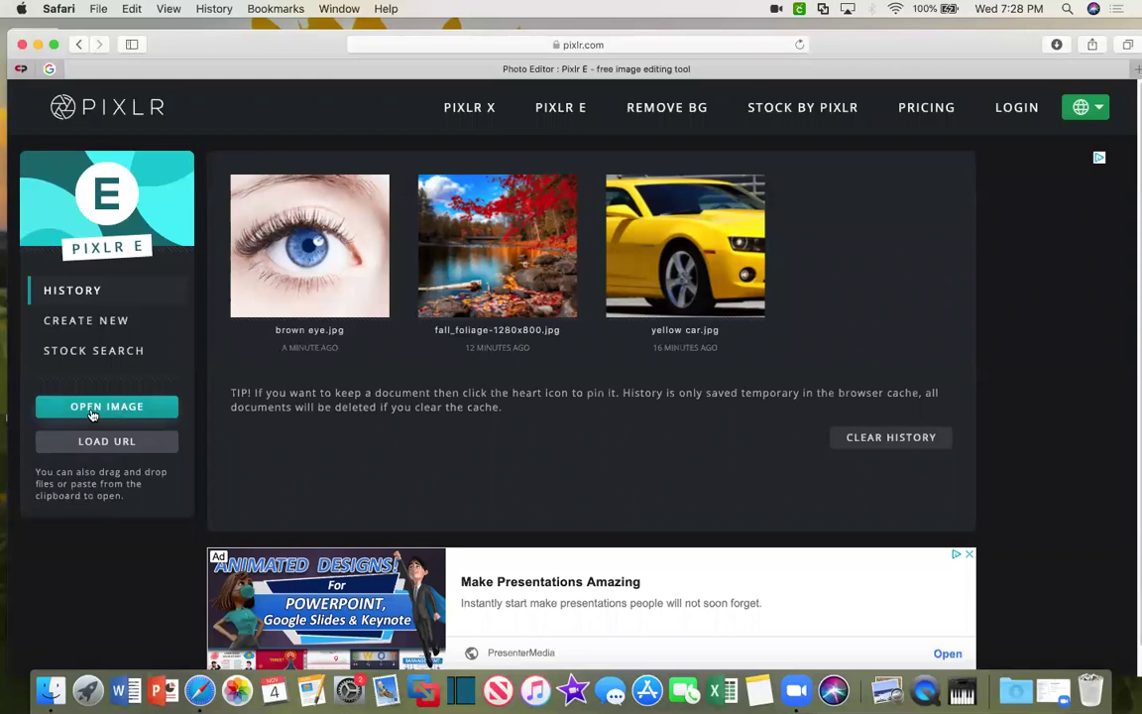
{"action": "left_click", "coordinate": [92, 414]}
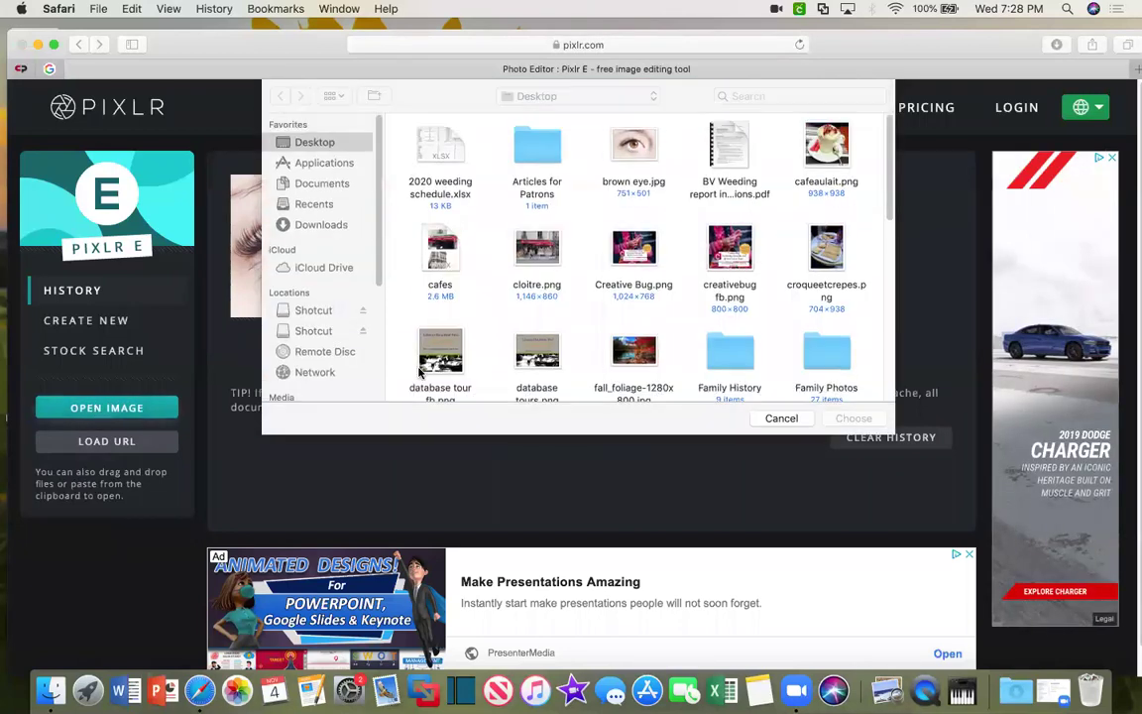
{"action": "scroll", "coordinate": [670, 317], "scroll_direction": "down", "scroll_amount": 6}
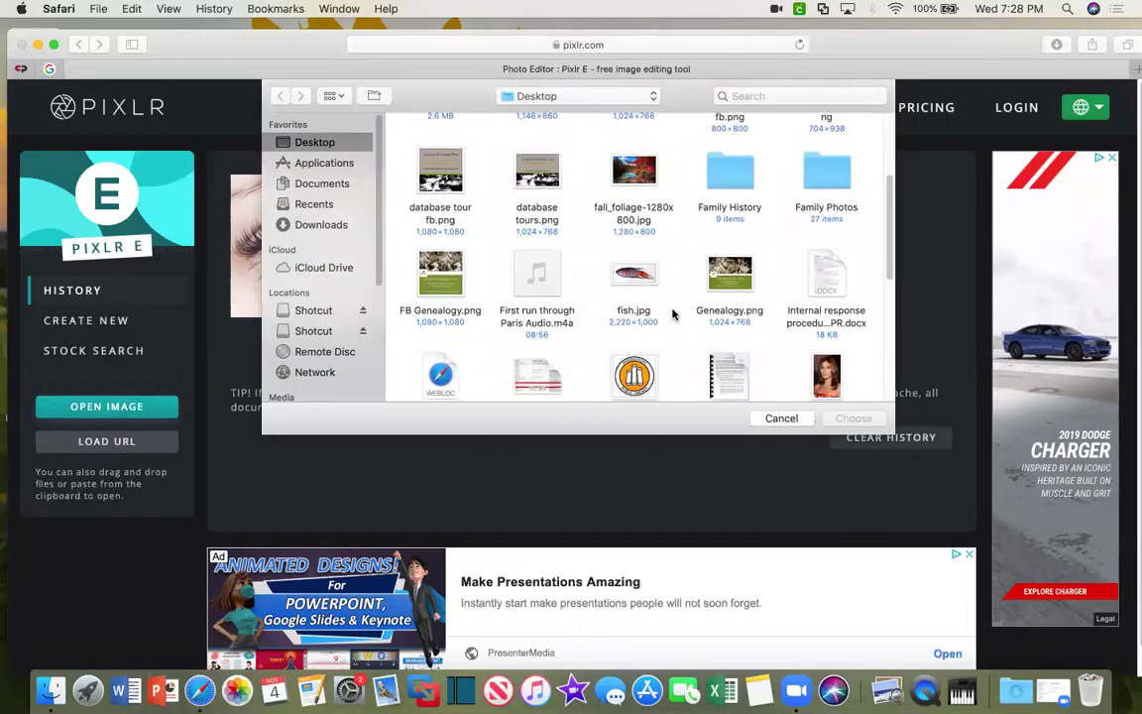
{"action": "scroll", "coordinate": [697, 320], "scroll_direction": "down", "scroll_amount": 5}
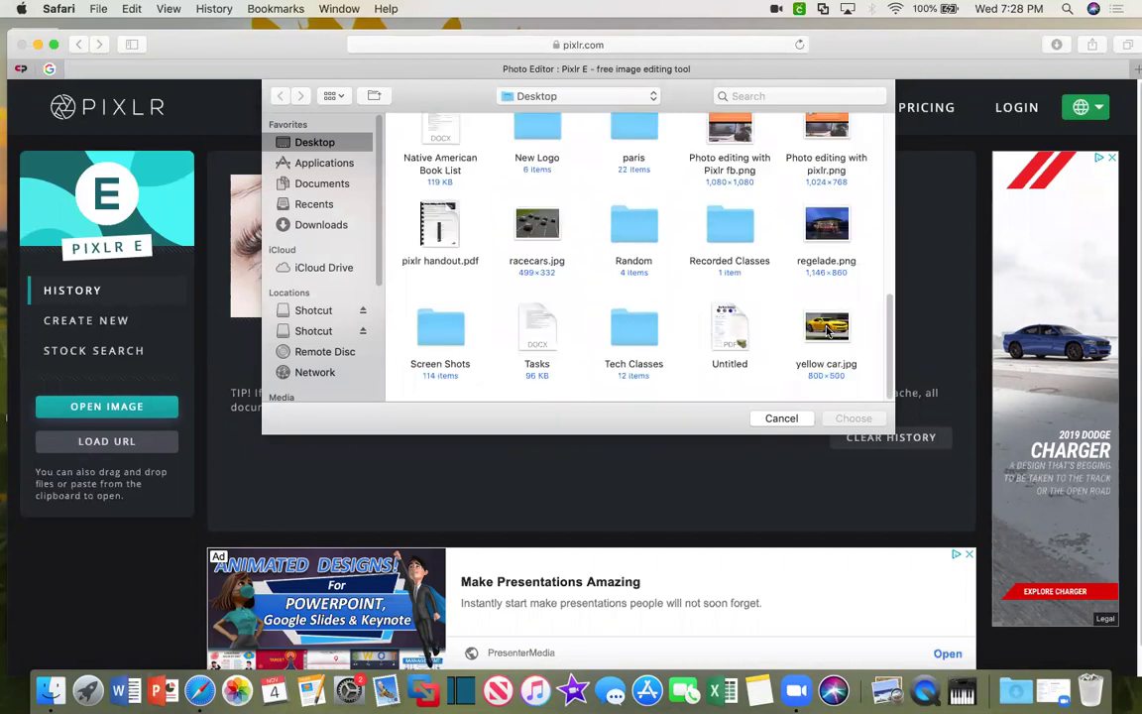
{"action": "left_click", "coordinate": [826, 332]}
{"action": "left_click", "coordinate": [850, 419]}
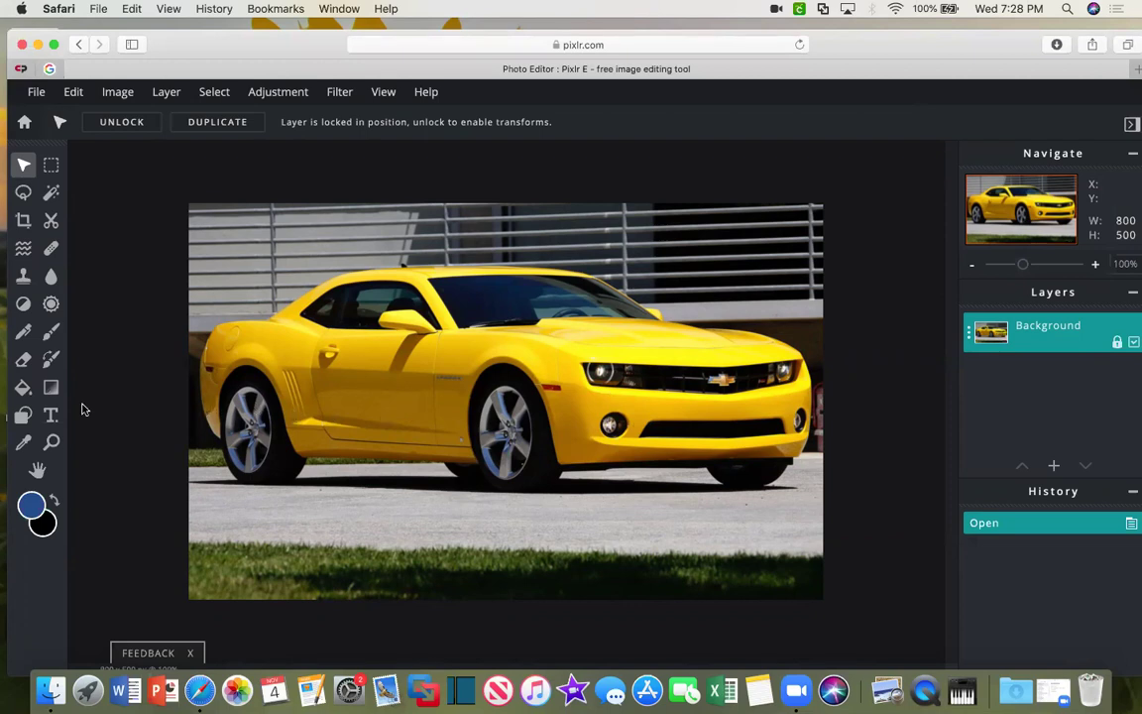
Select the yellow car's body with a freehand lasso, tracing around the wheel arches to leave the wheels out
{"action": "left_click", "coordinate": [24, 190]}
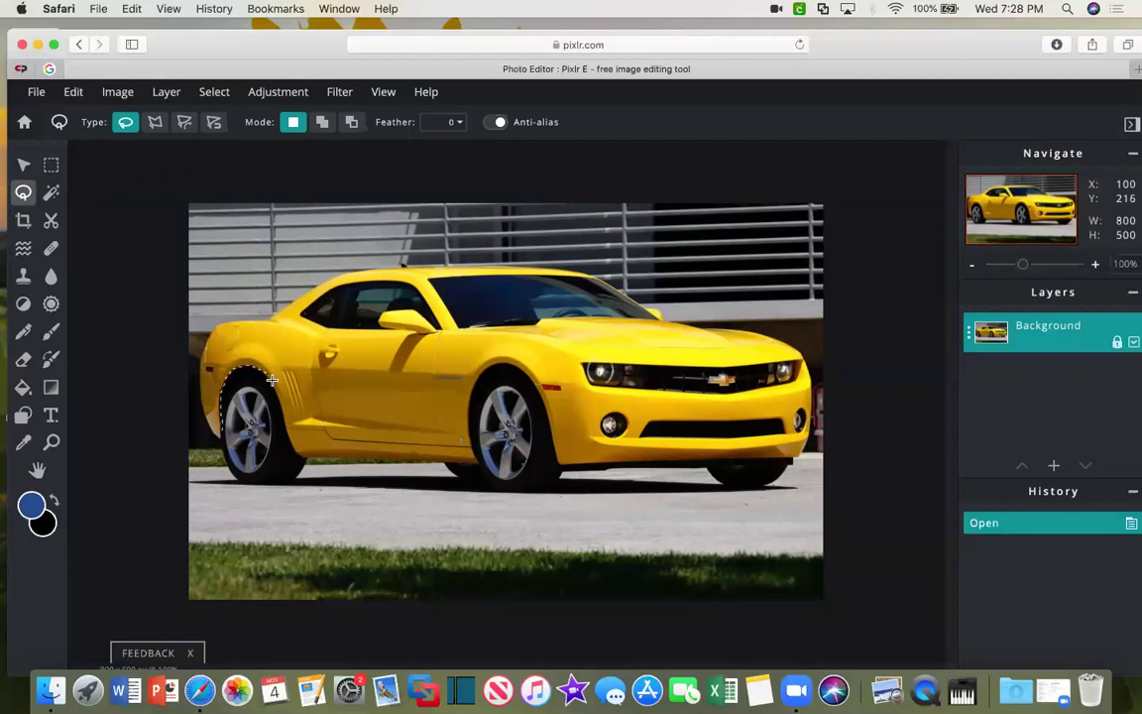
{"action": "mouse_move", "coordinate": [285, 419]}
{"action": "left_mouse_down"}
{"action": "mouse_move", "coordinate": [296, 453]}
{"action": "mouse_move", "coordinate": [449, 463]}
{"action": "mouse_move", "coordinate": [470, 436]}
{"action": "mouse_move", "coordinate": [469, 399]}
{"action": "mouse_move", "coordinate": [499, 365]}
{"action": "mouse_move", "coordinate": [532, 389]}
{"action": "mouse_move", "coordinate": [565, 466]}
{"action": "mouse_move", "coordinate": [805, 459]}
{"action": "left_mouse_up"}
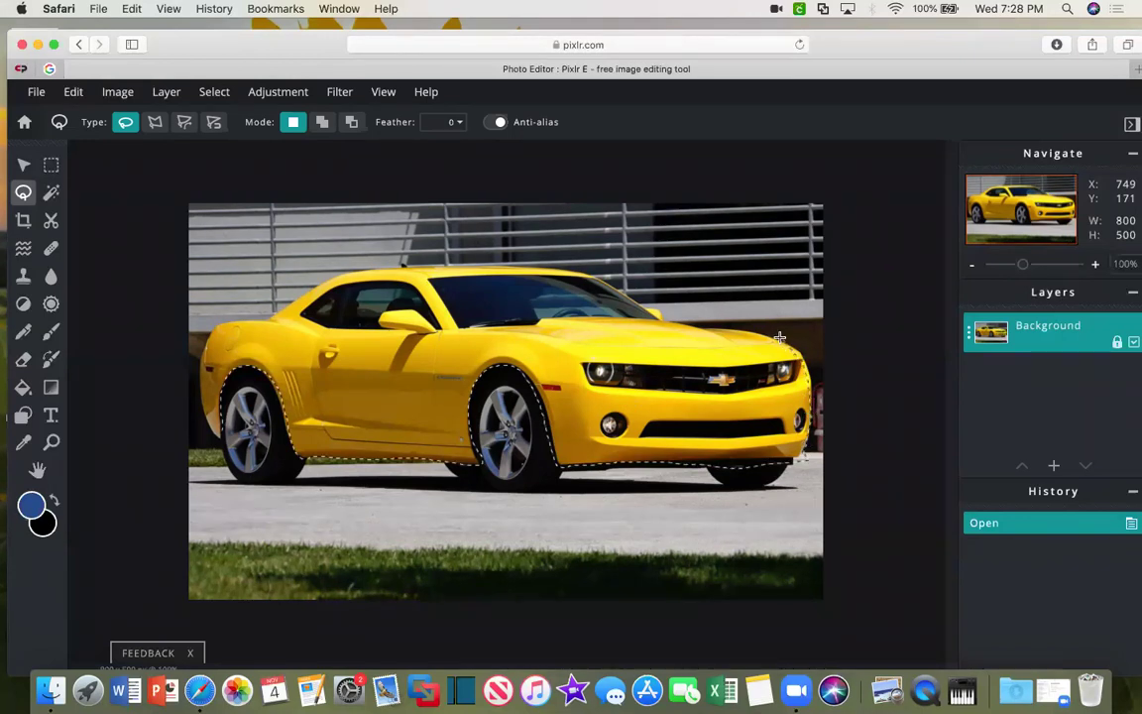
{"action": "mouse_move", "coordinate": [725, 327]}
{"action": "left_mouse_down"}
{"action": "mouse_move", "coordinate": [660, 315]}
{"action": "mouse_move", "coordinate": [588, 271]}
{"action": "mouse_move", "coordinate": [478, 263]}
{"action": "left_mouse_up"}
{"action": "left_click_drag", "start_coordinate": [393, 264], "coordinate": [343, 270]}
{"action": "left_click_drag", "start_coordinate": [211, 326], "coordinate": [197, 398]}
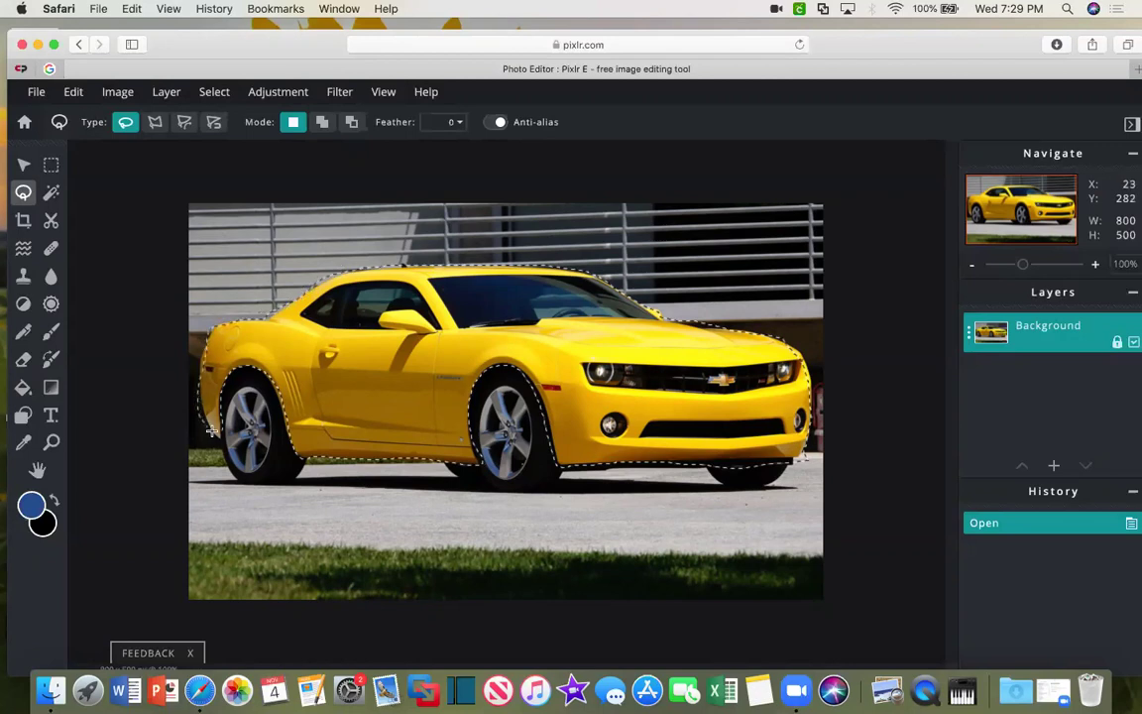
{"action": "left_click_drag", "start_coordinate": [222, 424], "coordinate": [220, 424]}
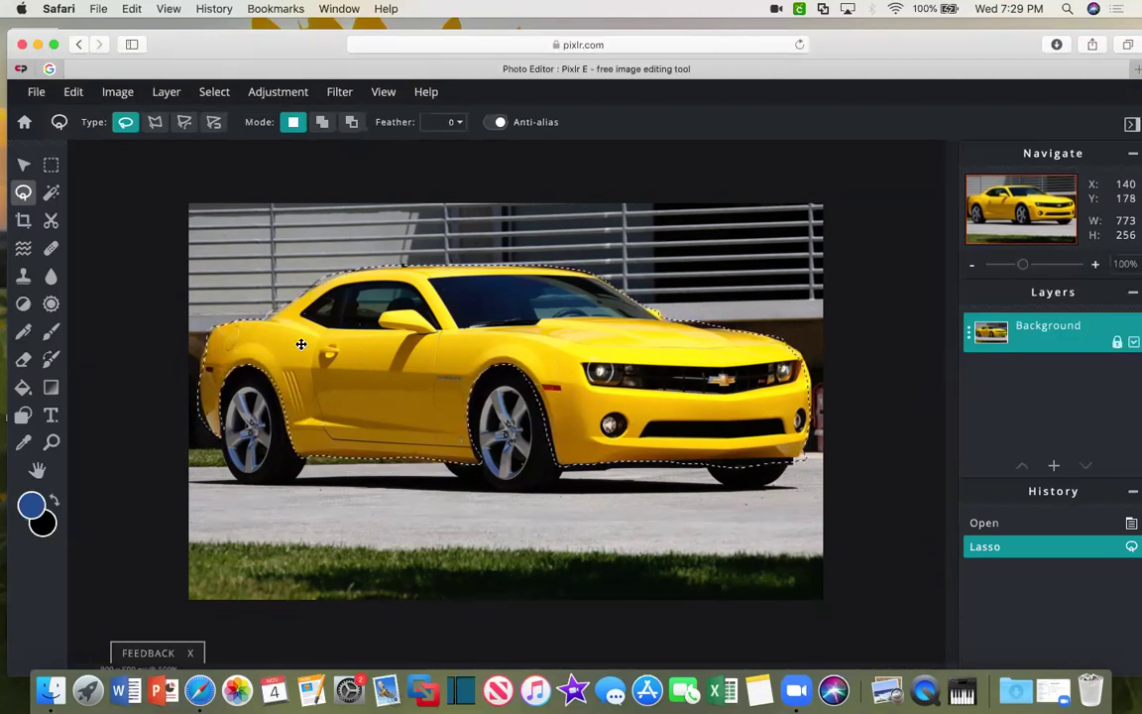
Choose the Color replace tool and set the foreground colour to red with RGB values 233, 23, 30
{"action": "left_click", "coordinate": [51, 361]}
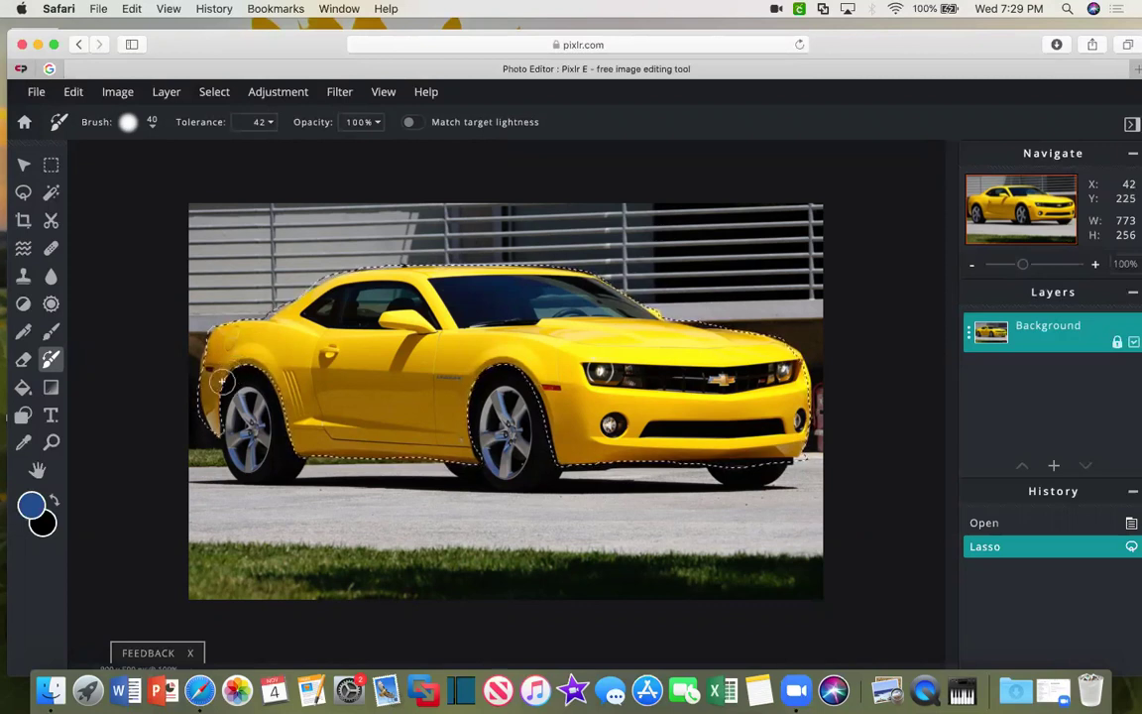
{"action": "left_click", "coordinate": [31, 507]}
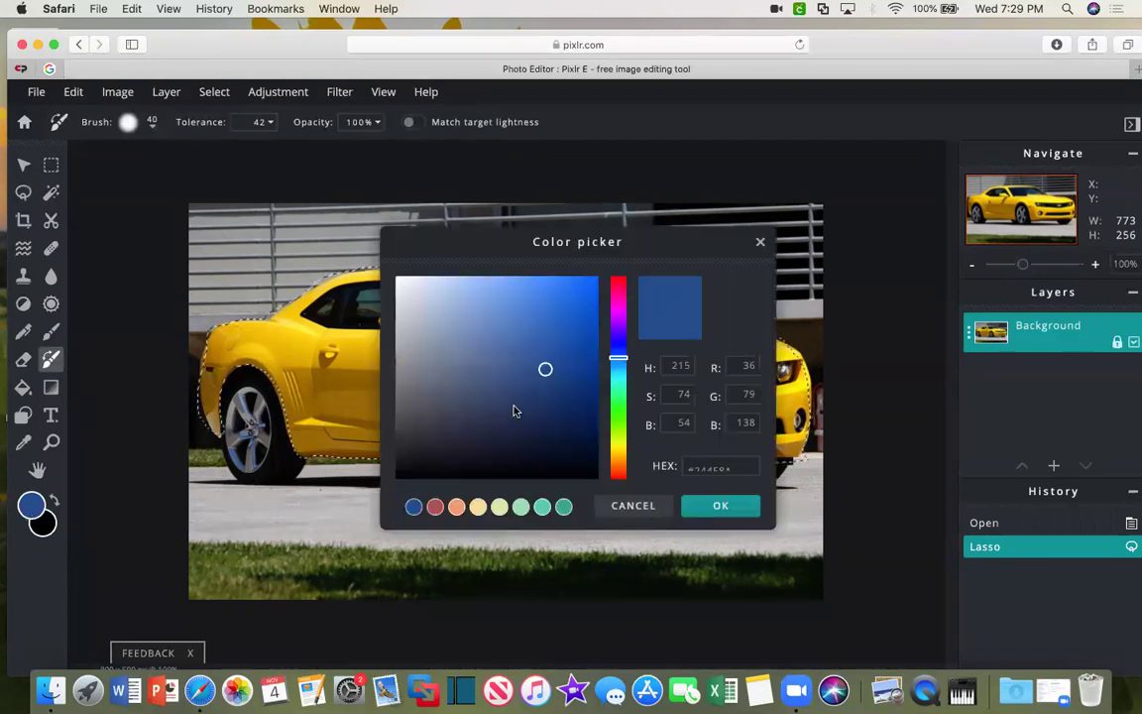
{"action": "left_click", "coordinate": [616, 287]}
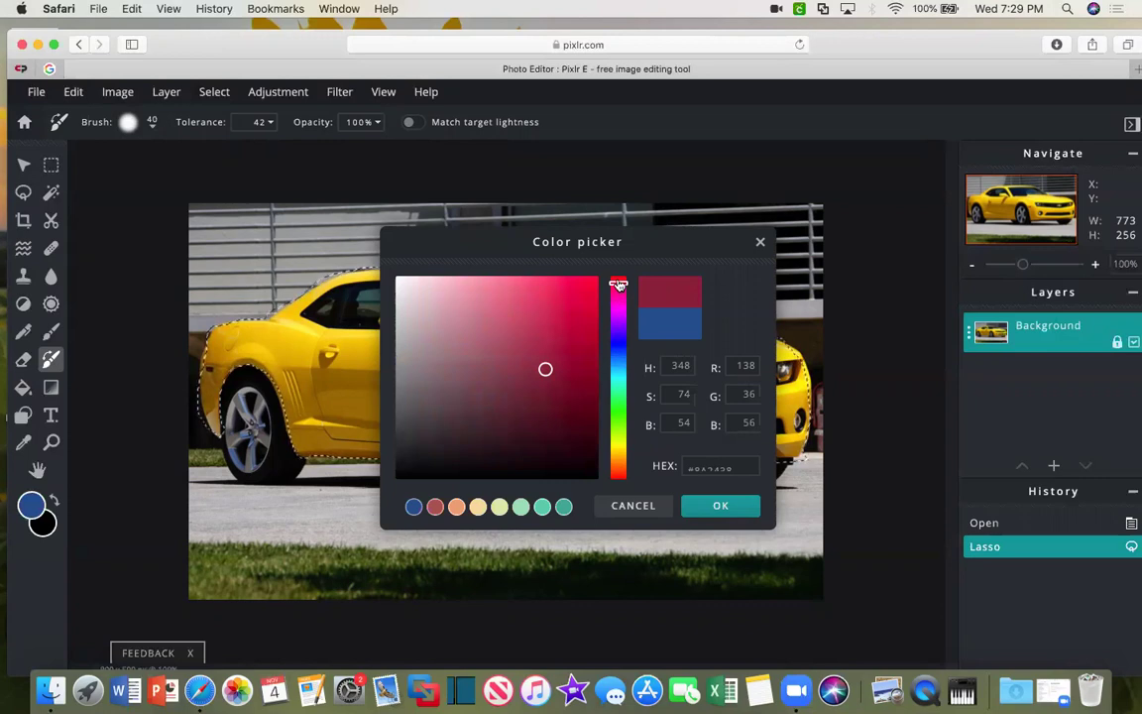
{"action": "left_click", "coordinate": [579, 296]}
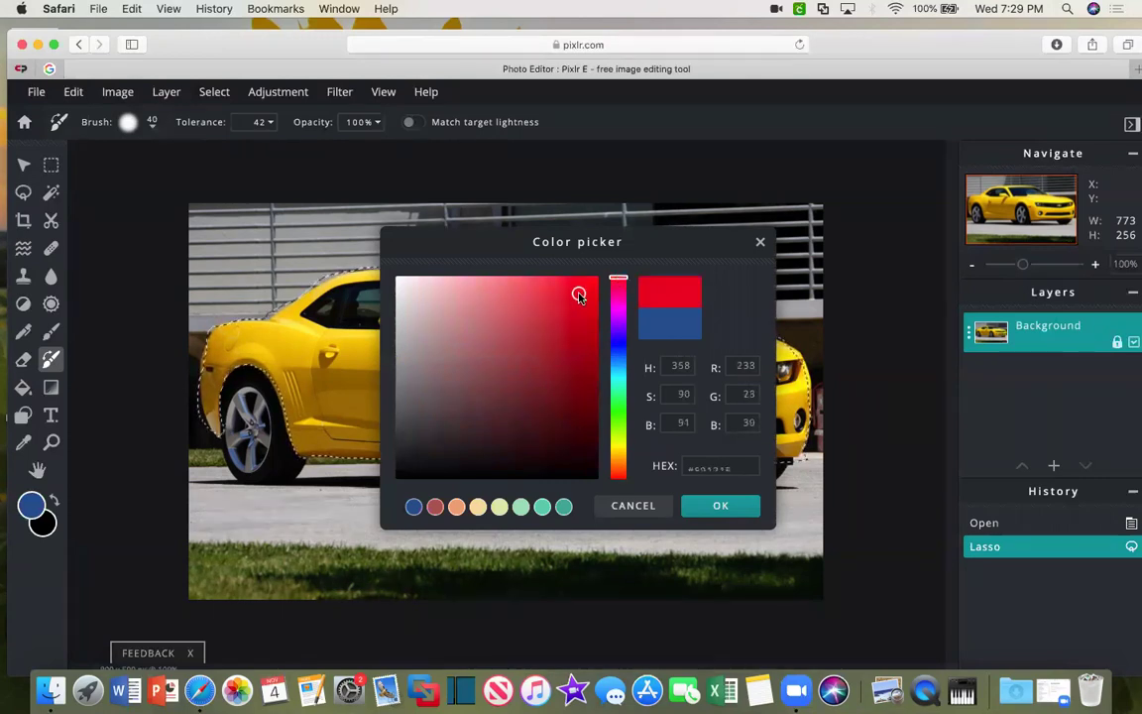
{"action": "left_click_drag", "start_coordinate": [644, 247], "coordinate": [627, 198]}
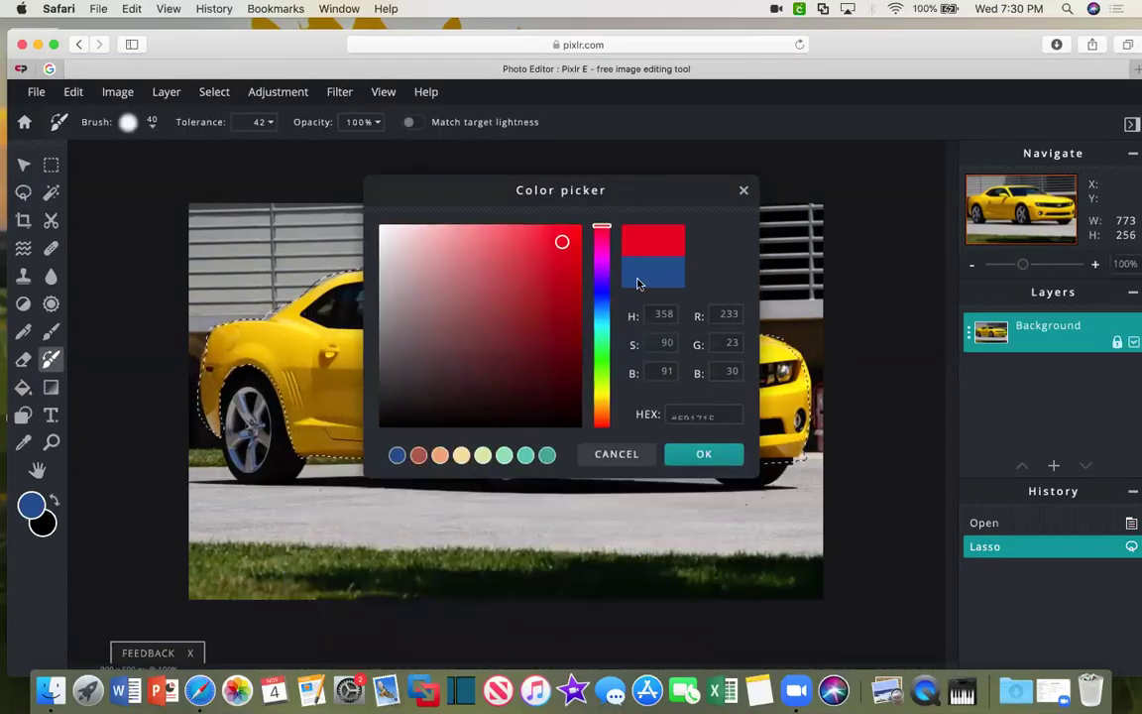
{"action": "left_click", "coordinate": [706, 457]}
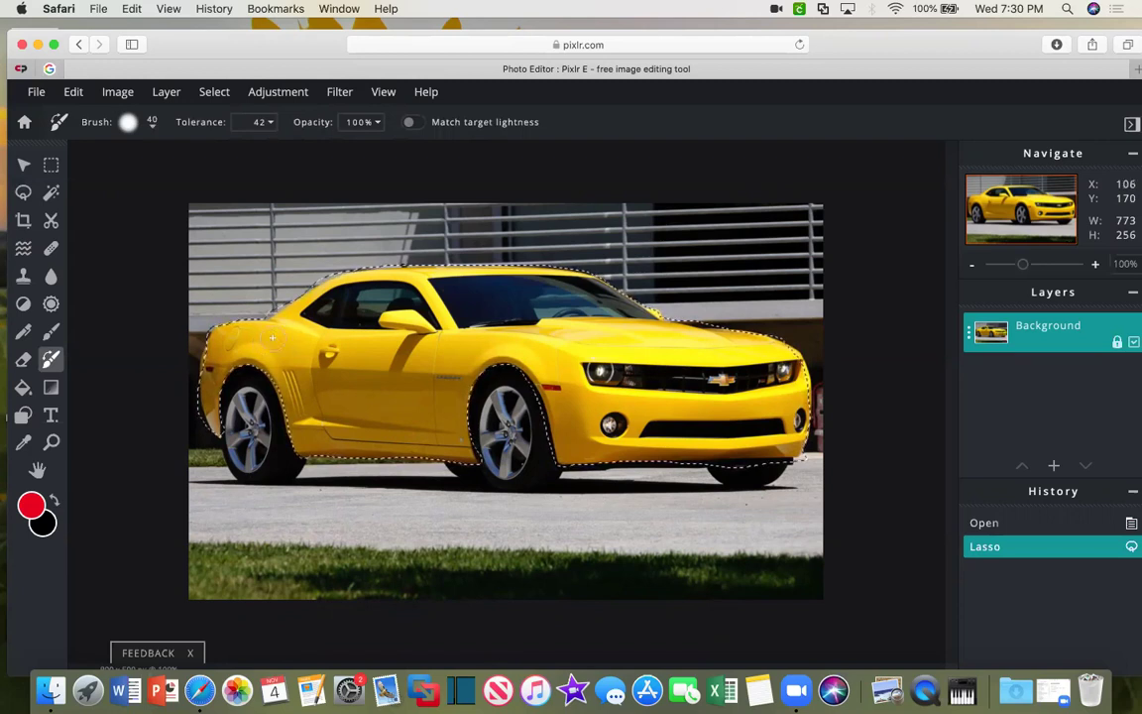
Recolour the selected car body red with the Color replace brush at size 40 and tolerance 42
{"action": "mouse_move", "coordinate": [271, 339]}
{"action": "left_mouse_down"}
{"action": "mouse_move", "coordinate": [293, 371]}
{"action": "mouse_move", "coordinate": [275, 362]}
{"action": "mouse_move", "coordinate": [306, 446]}
{"action": "mouse_move", "coordinate": [385, 443]}
{"action": "mouse_move", "coordinate": [311, 424]}
{"action": "mouse_move", "coordinate": [375, 412]}
{"action": "mouse_move", "coordinate": [307, 400]}
{"action": "mouse_move", "coordinate": [392, 394]}
{"action": "mouse_move", "coordinate": [308, 378]}
{"action": "mouse_move", "coordinate": [377, 361]}
{"action": "mouse_move", "coordinate": [302, 343]}
{"action": "mouse_move", "coordinate": [302, 329]}
{"action": "mouse_move", "coordinate": [346, 343]}
{"action": "mouse_move", "coordinate": [430, 341]}
{"action": "mouse_move", "coordinate": [380, 362]}
{"action": "mouse_move", "coordinate": [434, 377]}
{"action": "mouse_move", "coordinate": [374, 397]}
{"action": "mouse_move", "coordinate": [447, 409]}
{"action": "mouse_move", "coordinate": [382, 426]}
{"action": "mouse_move", "coordinate": [417, 433]}
{"action": "mouse_move", "coordinate": [392, 444]}
{"action": "mouse_move", "coordinate": [464, 451]}
{"action": "mouse_move", "coordinate": [446, 385]}
{"action": "mouse_move", "coordinate": [436, 430]}
{"action": "mouse_move", "coordinate": [456, 407]}
{"action": "mouse_move", "coordinate": [461, 365]}
{"action": "mouse_move", "coordinate": [487, 346]}
{"action": "mouse_move", "coordinate": [472, 359]}
{"action": "mouse_move", "coordinate": [491, 371]}
{"action": "mouse_move", "coordinate": [449, 367]}
{"action": "mouse_move", "coordinate": [432, 345]}
{"action": "mouse_move", "coordinate": [395, 387]}
{"action": "mouse_move", "coordinate": [233, 329]}
{"action": "mouse_move", "coordinate": [228, 429]}
{"action": "mouse_move", "coordinate": [191, 433]}
{"action": "mouse_move", "coordinate": [176, 373]}
{"action": "mouse_move", "coordinate": [184, 326]}
{"action": "mouse_move", "coordinate": [320, 315]}
{"action": "mouse_move", "coordinate": [226, 307]}
{"action": "mouse_move", "coordinate": [252, 317]}
{"action": "mouse_move", "coordinate": [297, 288]}
{"action": "mouse_move", "coordinate": [434, 286]}
{"action": "mouse_move", "coordinate": [403, 315]}
{"action": "mouse_move", "coordinate": [424, 323]}
{"action": "mouse_move", "coordinate": [407, 337]}
{"action": "mouse_move", "coordinate": [392, 303]}
{"action": "mouse_move", "coordinate": [466, 298]}
{"action": "mouse_move", "coordinate": [406, 362]}
{"action": "mouse_move", "coordinate": [503, 323]}
{"action": "mouse_move", "coordinate": [337, 248]}
{"action": "mouse_move", "coordinate": [416, 246]}
{"action": "mouse_move", "coordinate": [533, 279]}
{"action": "mouse_move", "coordinate": [555, 297]}
{"action": "mouse_move", "coordinate": [466, 337]}
{"action": "mouse_move", "coordinate": [560, 351]}
{"action": "mouse_move", "coordinate": [598, 408]}
{"action": "mouse_move", "coordinate": [580, 302]}
{"action": "mouse_move", "coordinate": [743, 400]}
{"action": "mouse_move", "coordinate": [727, 407]}
{"action": "mouse_move", "coordinate": [654, 342]}
{"action": "mouse_move", "coordinate": [620, 339]}
{"action": "mouse_move", "coordinate": [718, 405]}
{"action": "mouse_move", "coordinate": [530, 387]}
{"action": "mouse_move", "coordinate": [560, 401]}
{"action": "mouse_move", "coordinate": [539, 452]}
{"action": "mouse_move", "coordinate": [563, 411]}
{"action": "mouse_move", "coordinate": [541, 409]}
{"action": "mouse_move", "coordinate": [662, 452]}
{"action": "mouse_move", "coordinate": [813, 452]}
{"action": "mouse_move", "coordinate": [716, 442]}
{"action": "mouse_move", "coordinate": [787, 440]}
{"action": "mouse_move", "coordinate": [768, 400]}
{"action": "left_mouse_up"}
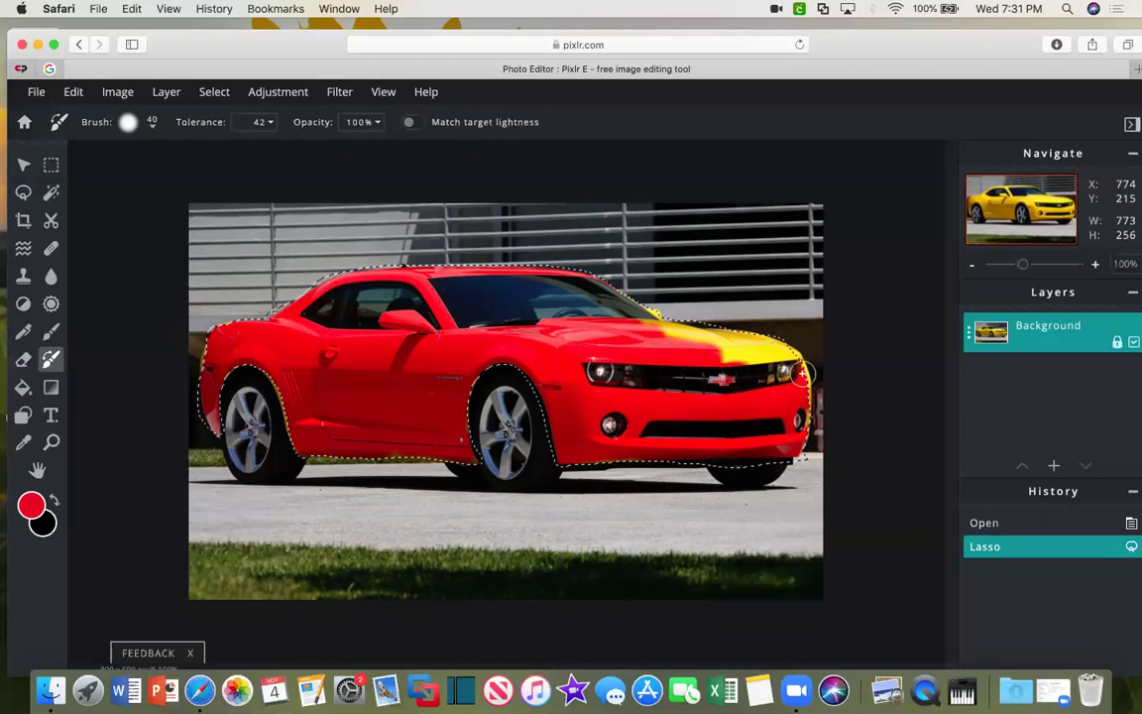
{"action": "mouse_move", "coordinate": [684, 353]}
{"action": "left_mouse_down"}
{"action": "mouse_move", "coordinate": [654, 317]}
{"action": "mouse_move", "coordinate": [777, 355]}
{"action": "mouse_move", "coordinate": [722, 331]}
{"action": "mouse_move", "coordinate": [680, 328]}
{"action": "left_mouse_up"}
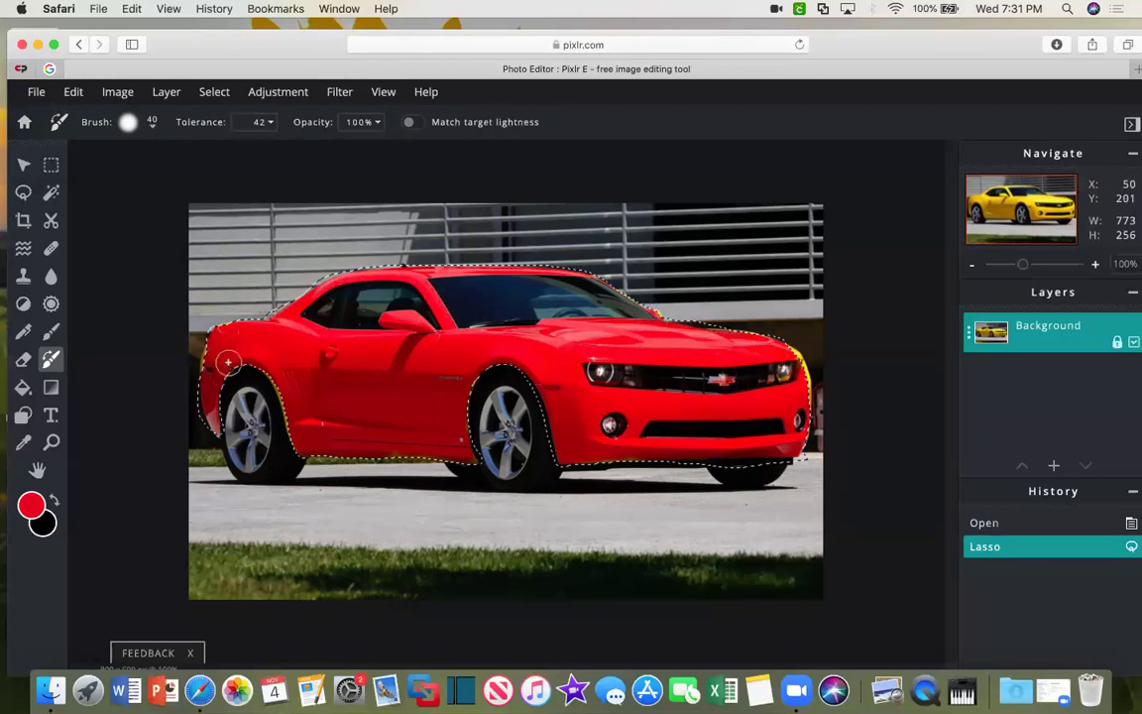
{"action": "left_click_drag", "start_coordinate": [394, 408], "coordinate": [260, 390]}
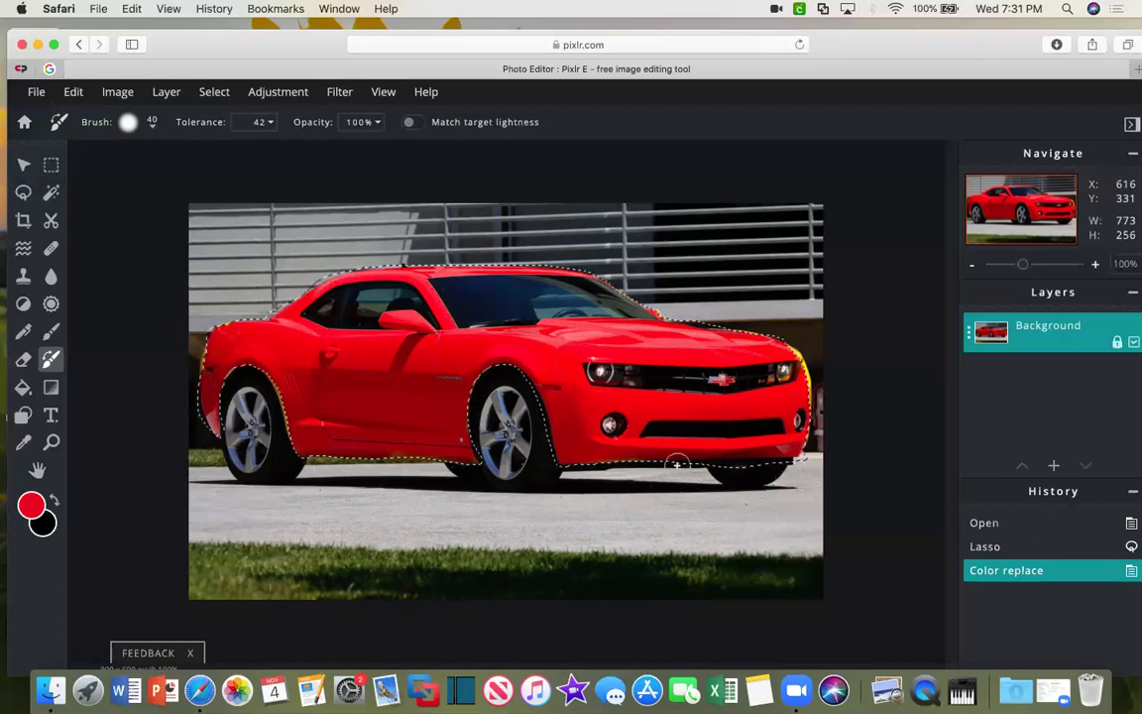
Deselect the lasso selection around the recoloured red car
{"action": "left_click", "coordinate": [70, 98]}
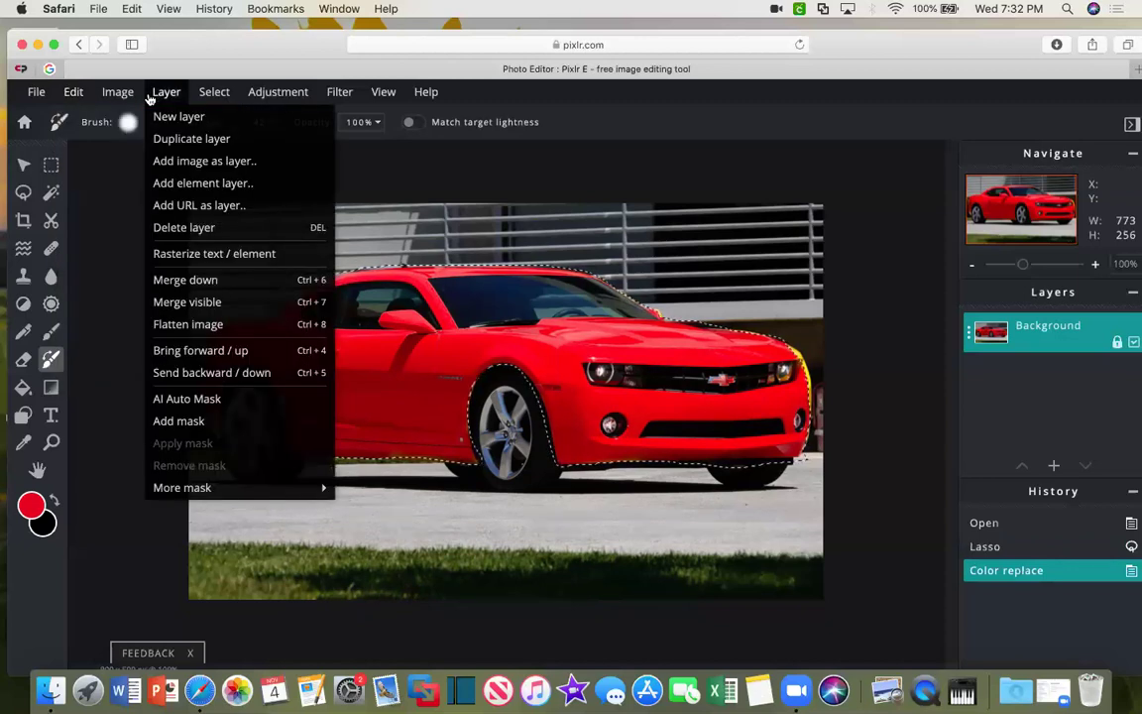
{"action": "mouse_move", "coordinate": [207, 93]}
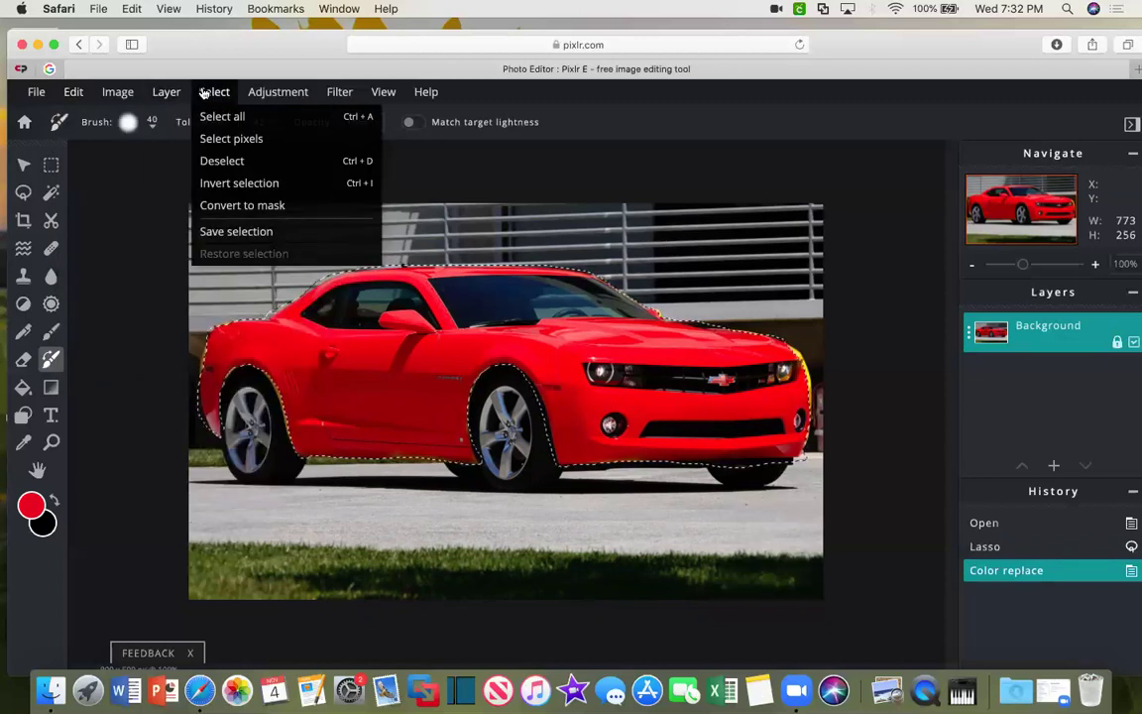
{"action": "left_click", "coordinate": [207, 160]}
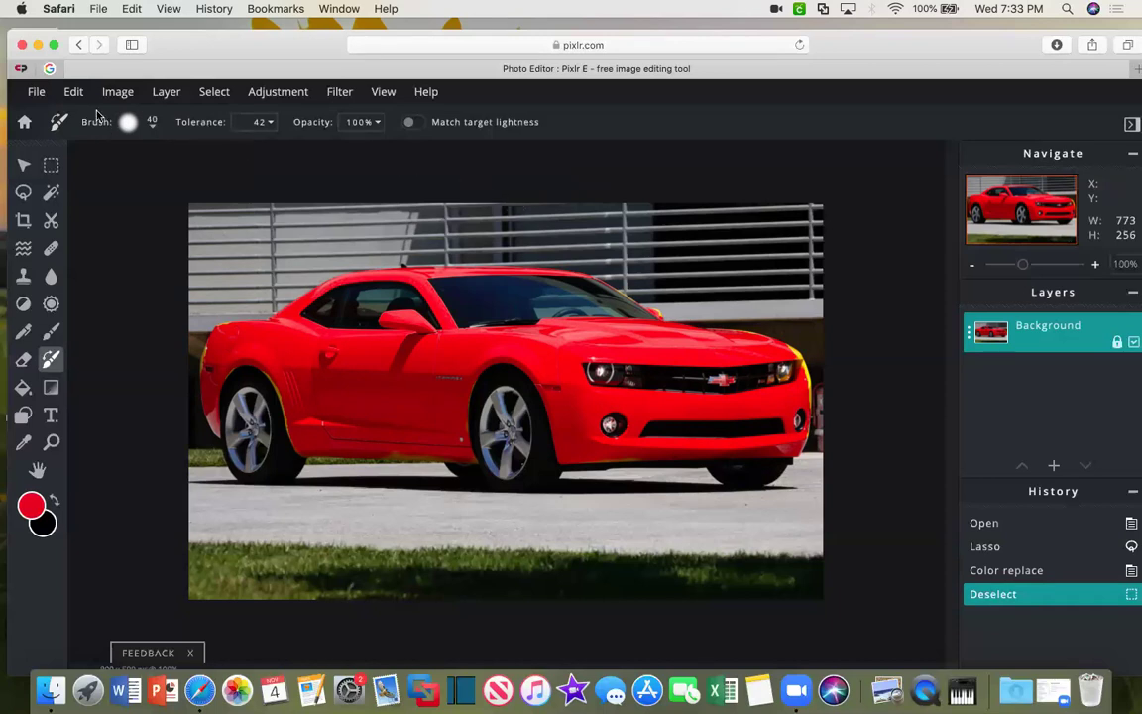
Return to the Pixlr start page, launch Advanced Pixlr E and open molephoto.jpg from the Desktop
{"action": "left_click", "coordinate": [78, 43]}
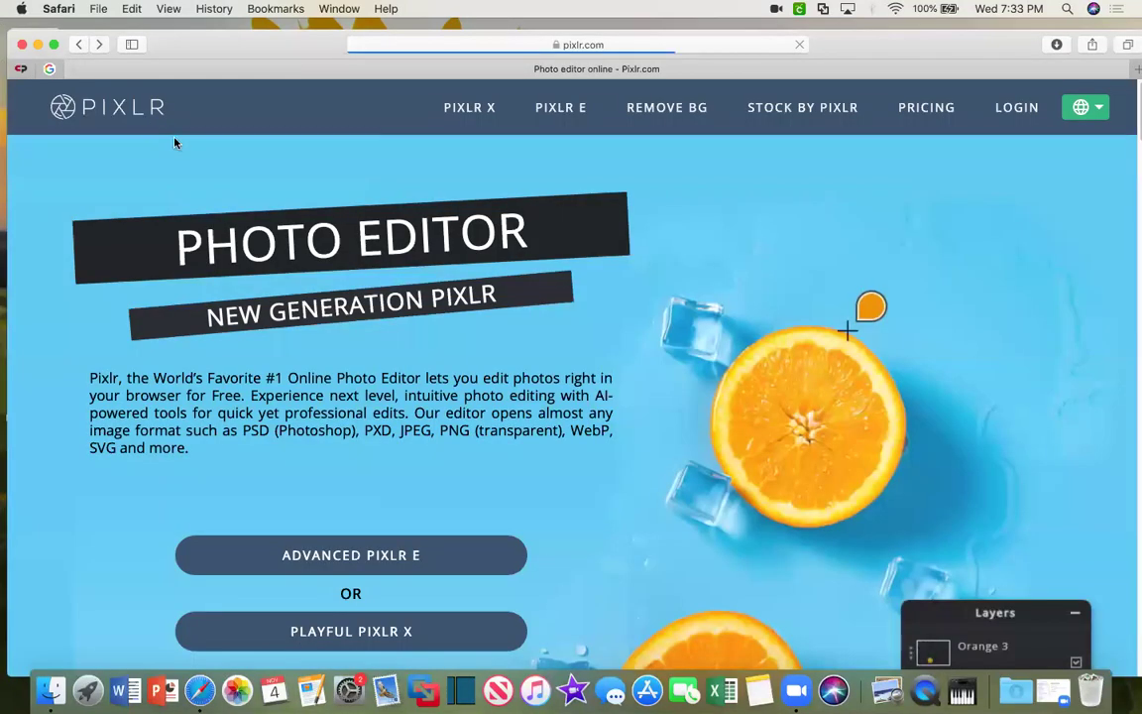
{"action": "left_click", "coordinate": [374, 552]}
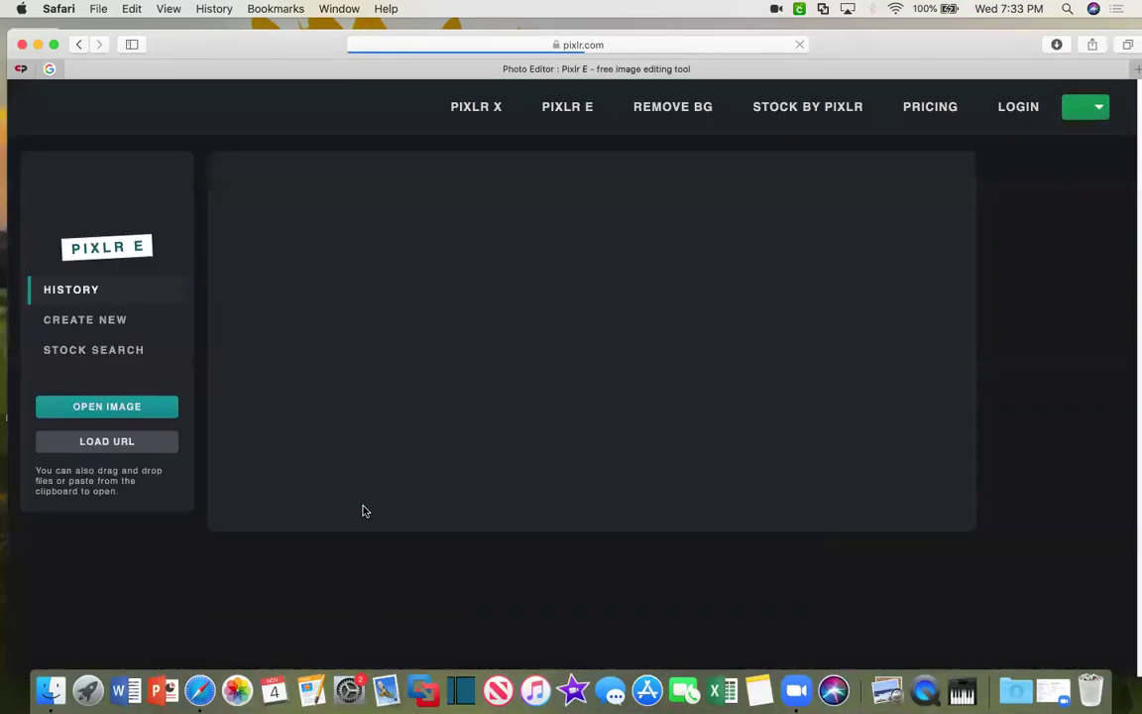
{"action": "left_click", "coordinate": [94, 416]}
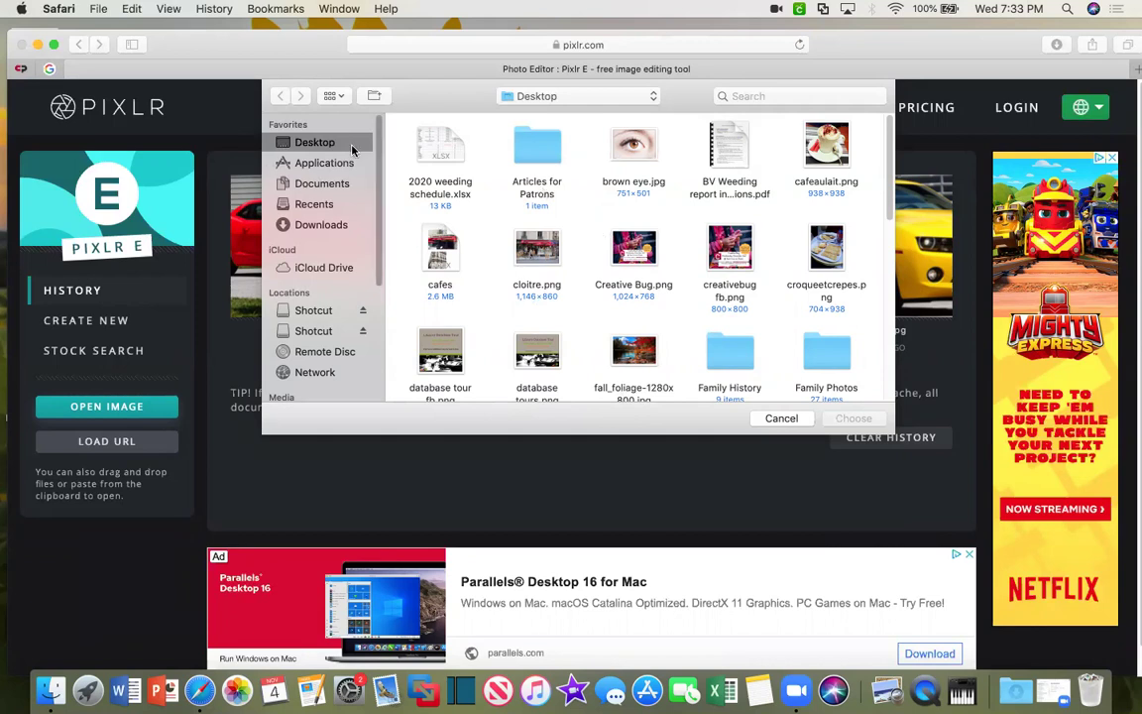
{"action": "scroll", "coordinate": [805, 248], "scroll_direction": "down", "scroll_amount": 5}
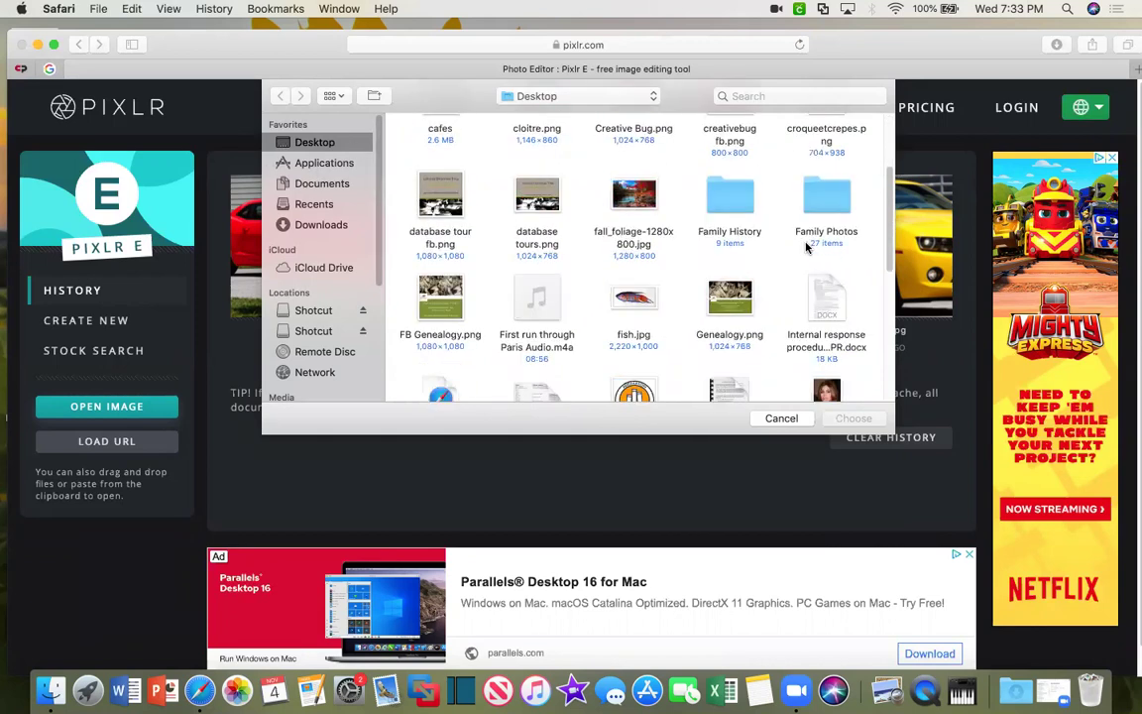
{"action": "left_click", "coordinate": [823, 298]}
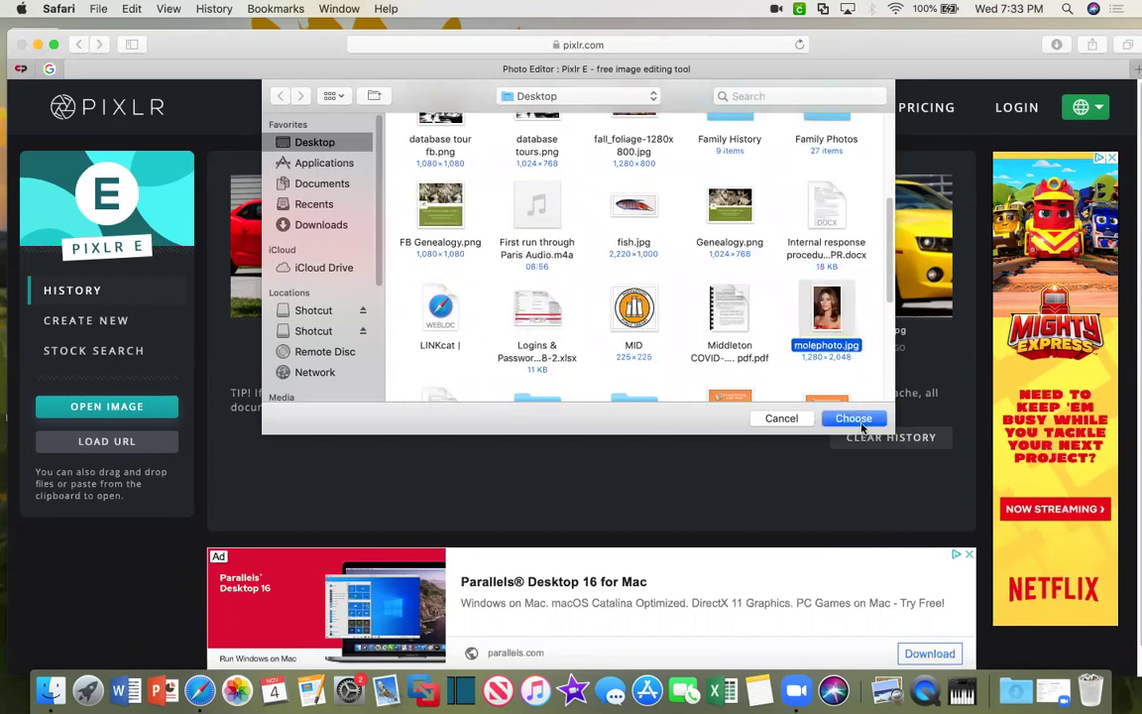
{"action": "left_click", "coordinate": [858, 420]}
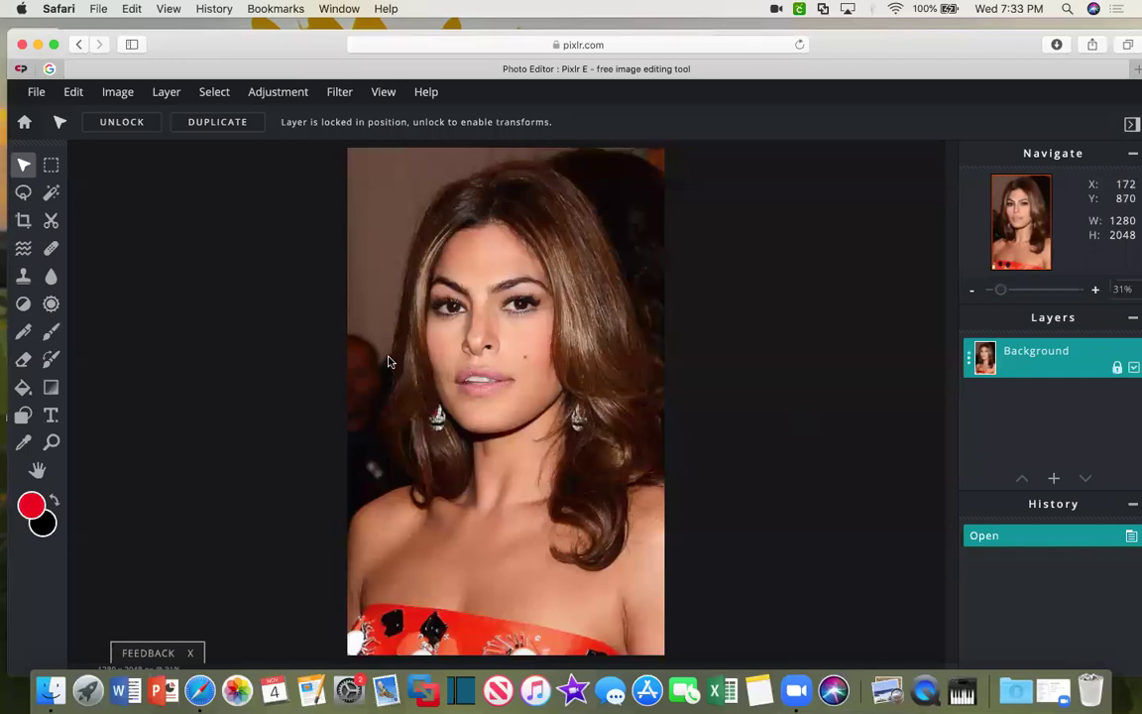
{"action": "left_click", "coordinate": [275, 92]}
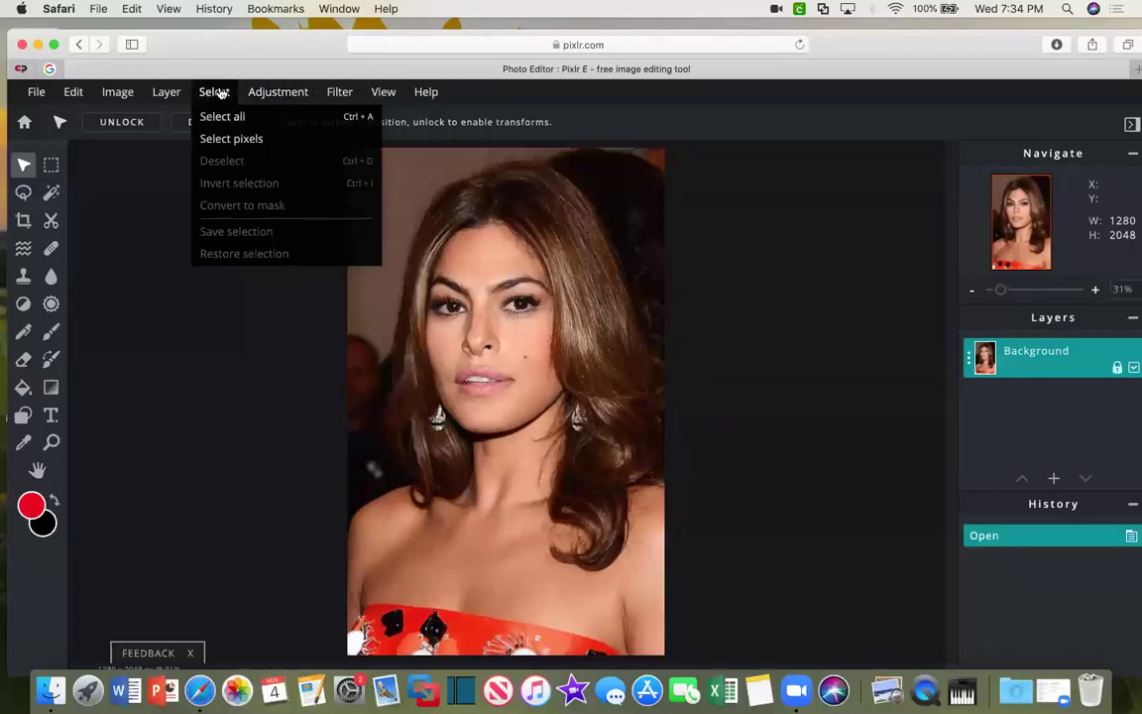
{"action": "mouse_move", "coordinate": [354, 96]}
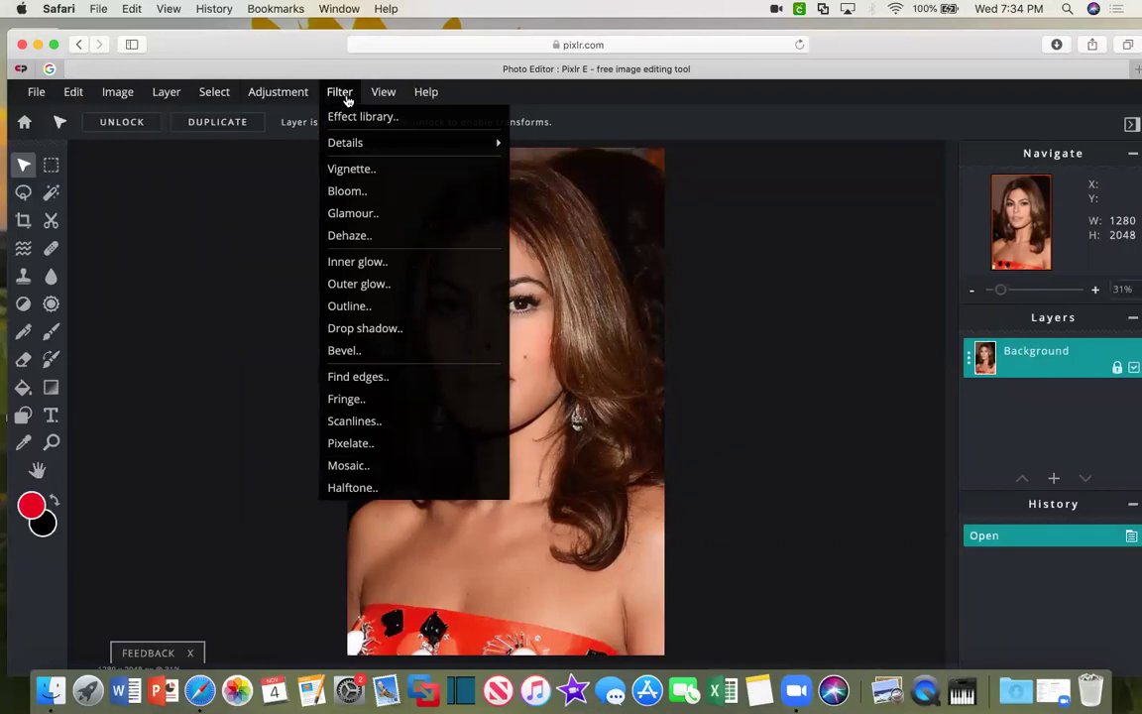
{"action": "mouse_move", "coordinate": [276, 94]}
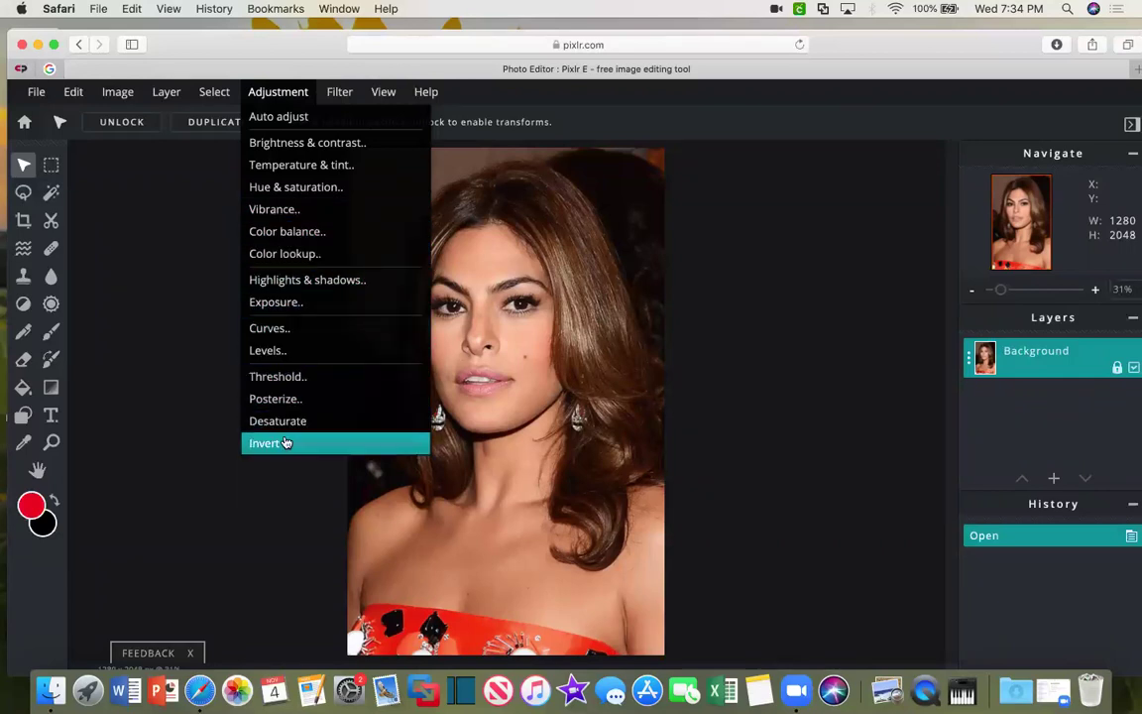
{"action": "mouse_move", "coordinate": [158, 94]}
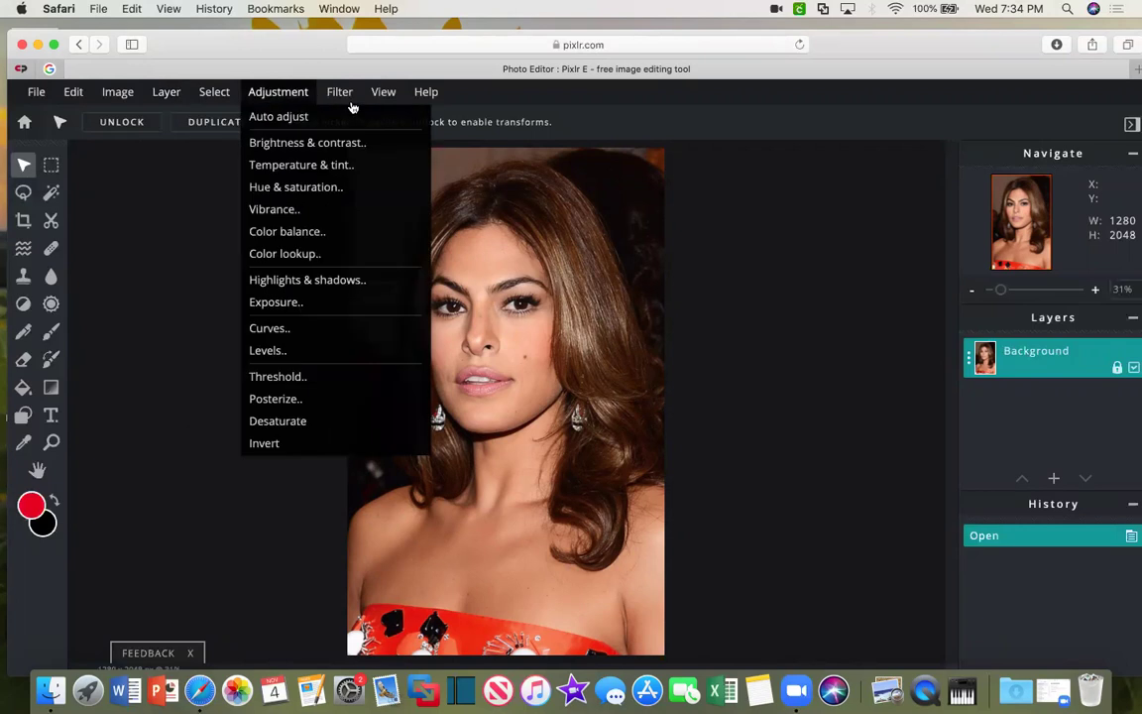
{"action": "mouse_move", "coordinate": [353, 151]}
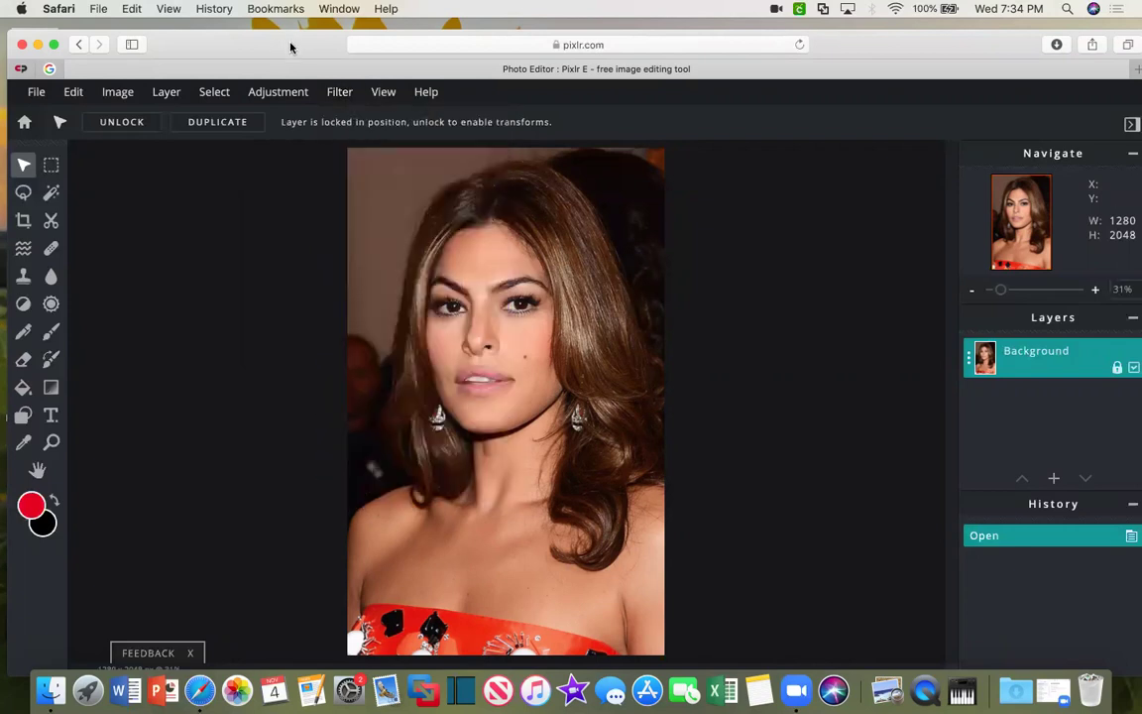
{"action": "left_click", "coordinate": [347, 93]}
{"action": "mouse_move", "coordinate": [394, 94]}
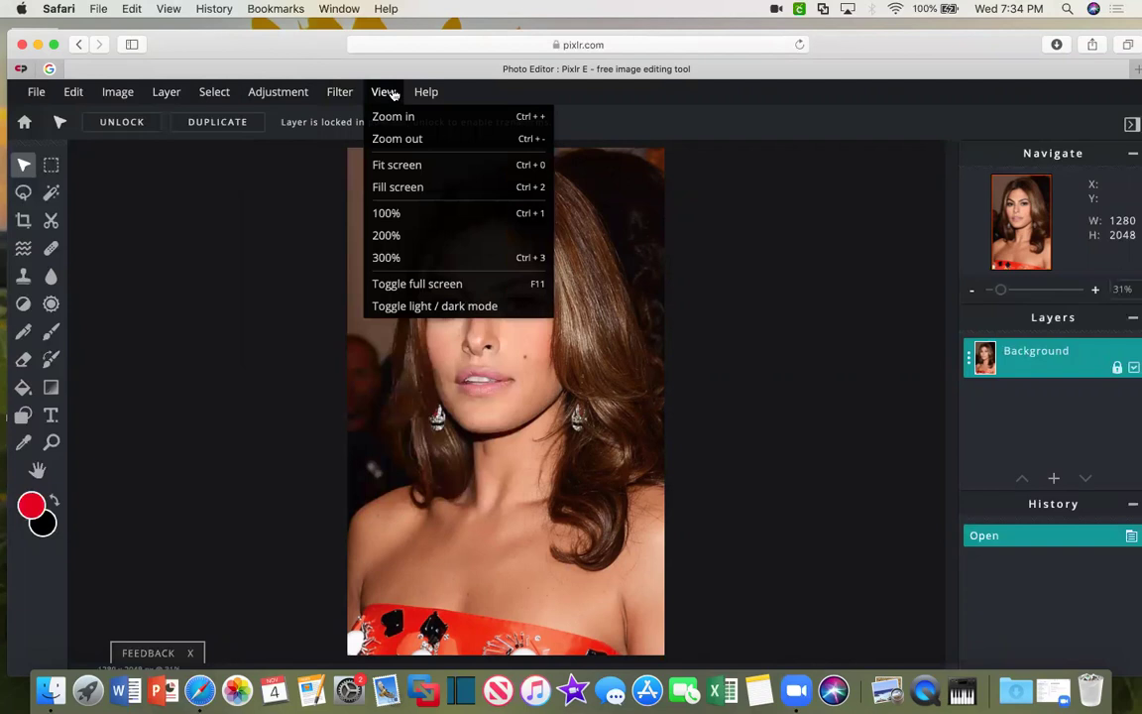
{"action": "mouse_move", "coordinate": [78, 94]}
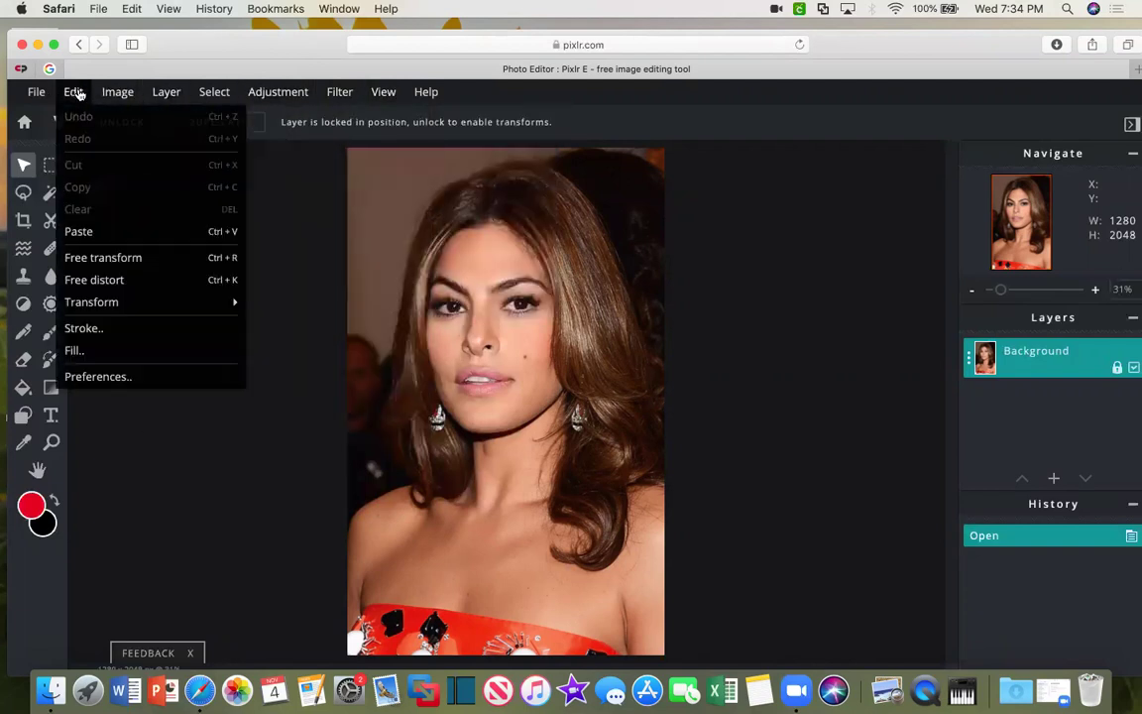
{"action": "mouse_move", "coordinate": [114, 94]}
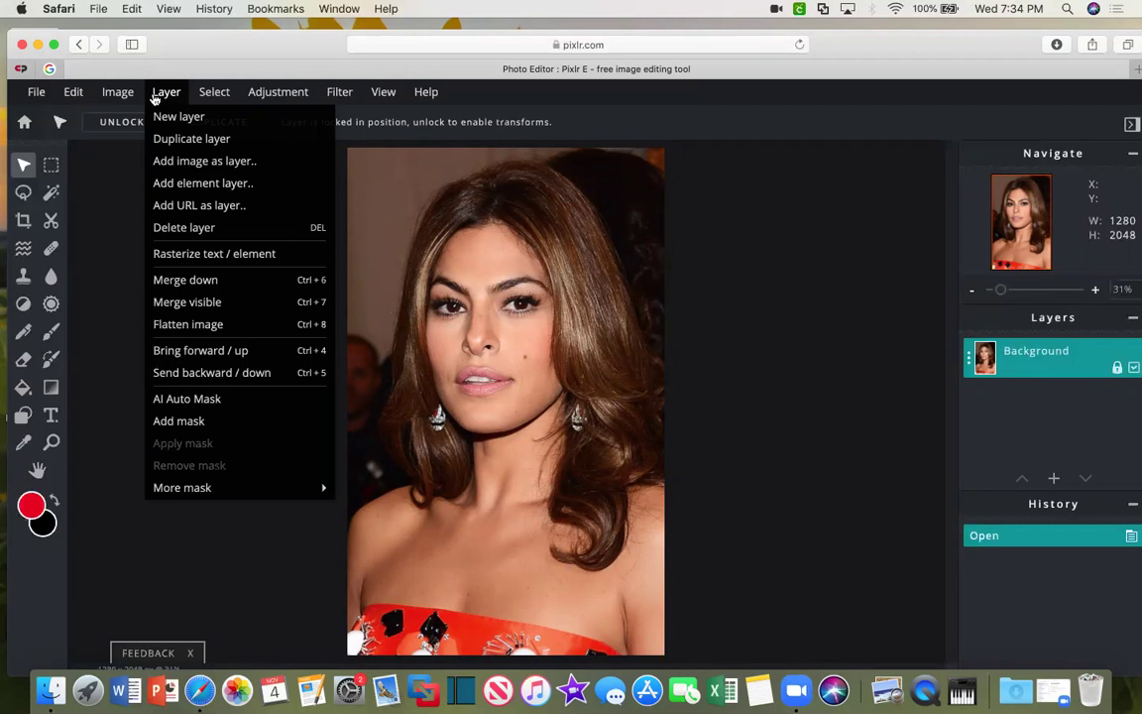
{"action": "mouse_move", "coordinate": [200, 101]}
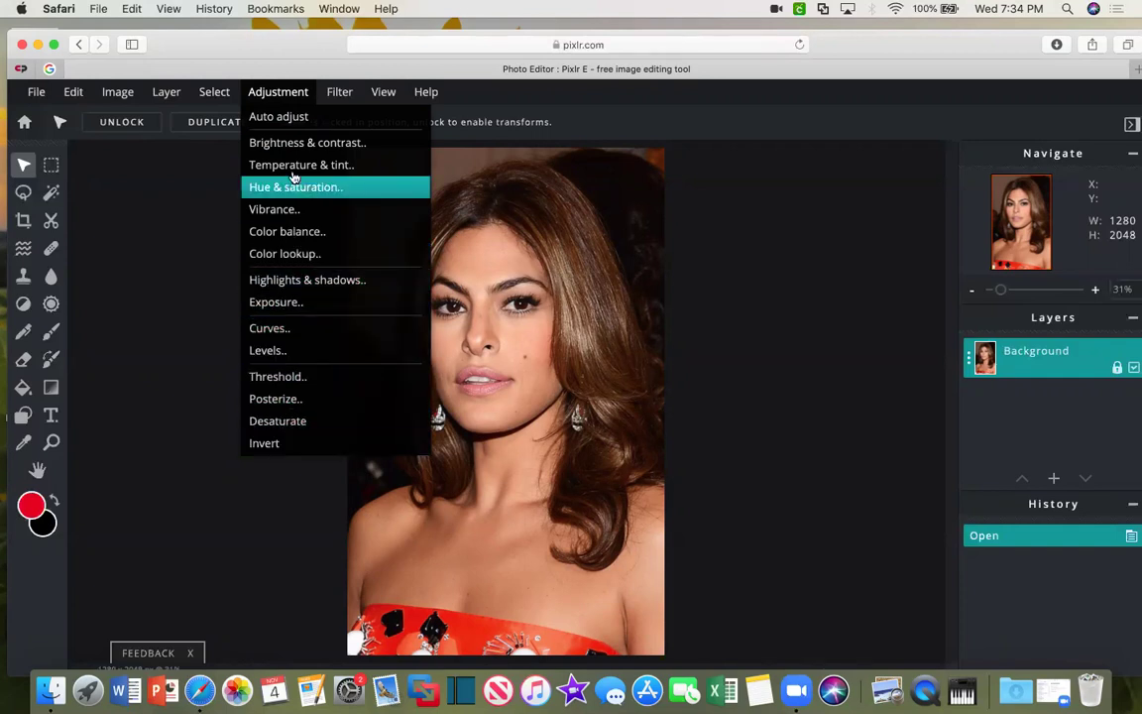
{"action": "mouse_move", "coordinate": [342, 85]}
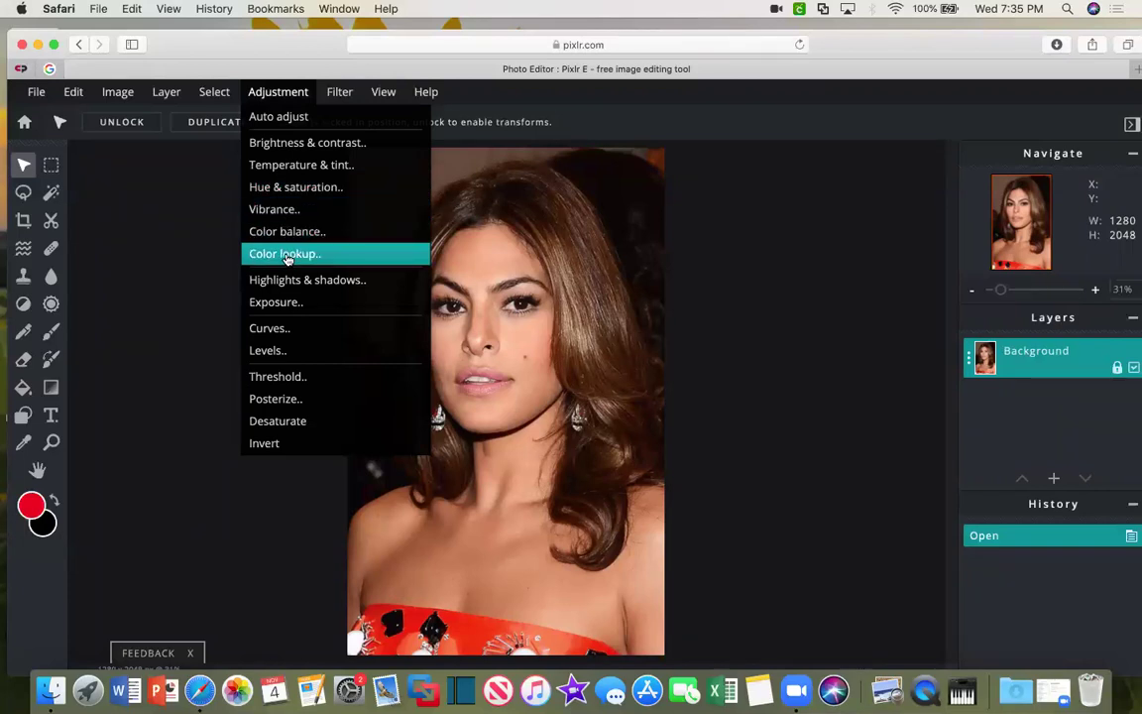
{"action": "mouse_move", "coordinate": [434, 93]}
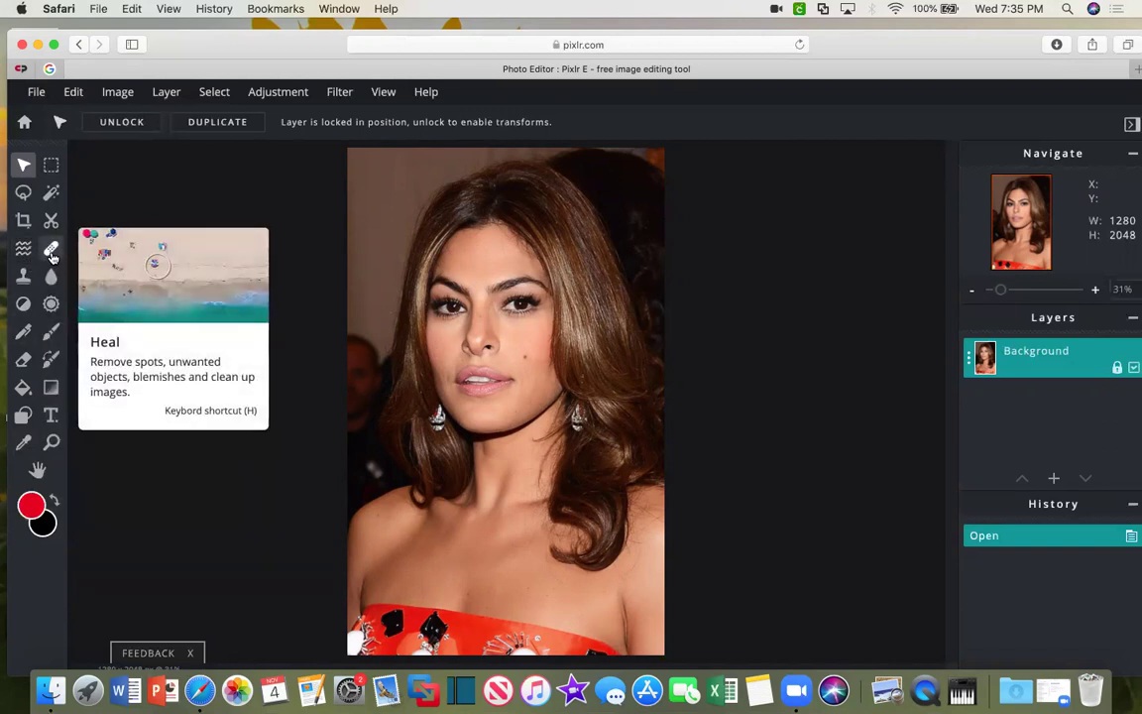
Choose the Heal tool with the Patch method and set its size to 60
{"action": "left_click", "coordinate": [53, 250]}
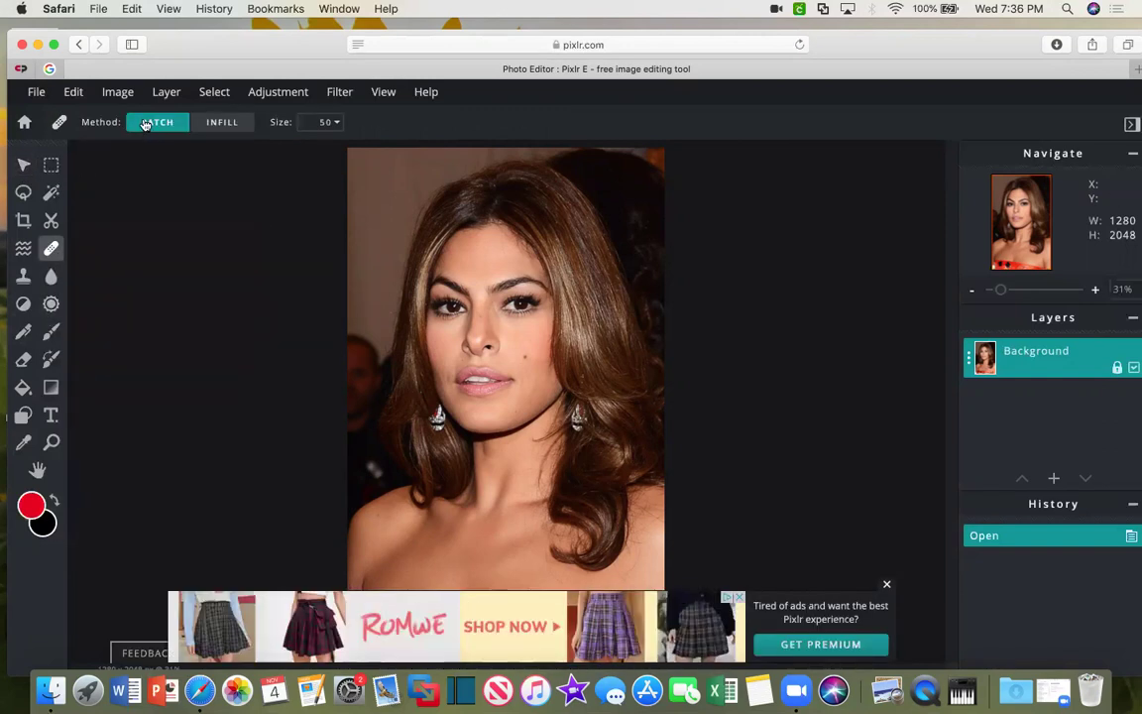
{"action": "left_click", "coordinate": [224, 123]}
{"action": "left_click", "coordinate": [159, 122]}
{"action": "left_click", "coordinate": [328, 122]}
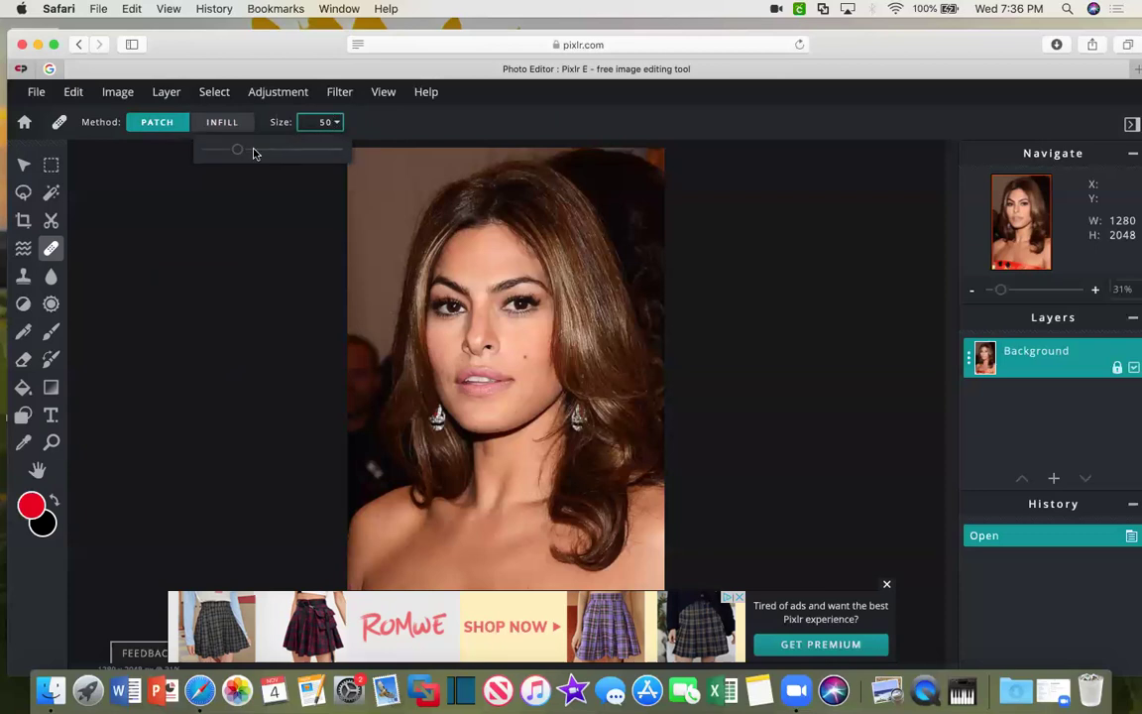
{"action": "mouse_move", "coordinate": [239, 153]}
{"action": "left_mouse_down"}
{"action": "mouse_move", "coordinate": [336, 152]}
{"action": "mouse_move", "coordinate": [205, 150]}
{"action": "mouse_move", "coordinate": [336, 150]}
{"action": "mouse_move", "coordinate": [218, 149]}
{"action": "left_mouse_up"}
{"action": "left_click_drag", "start_coordinate": [222, 152], "coordinate": [244, 149]}
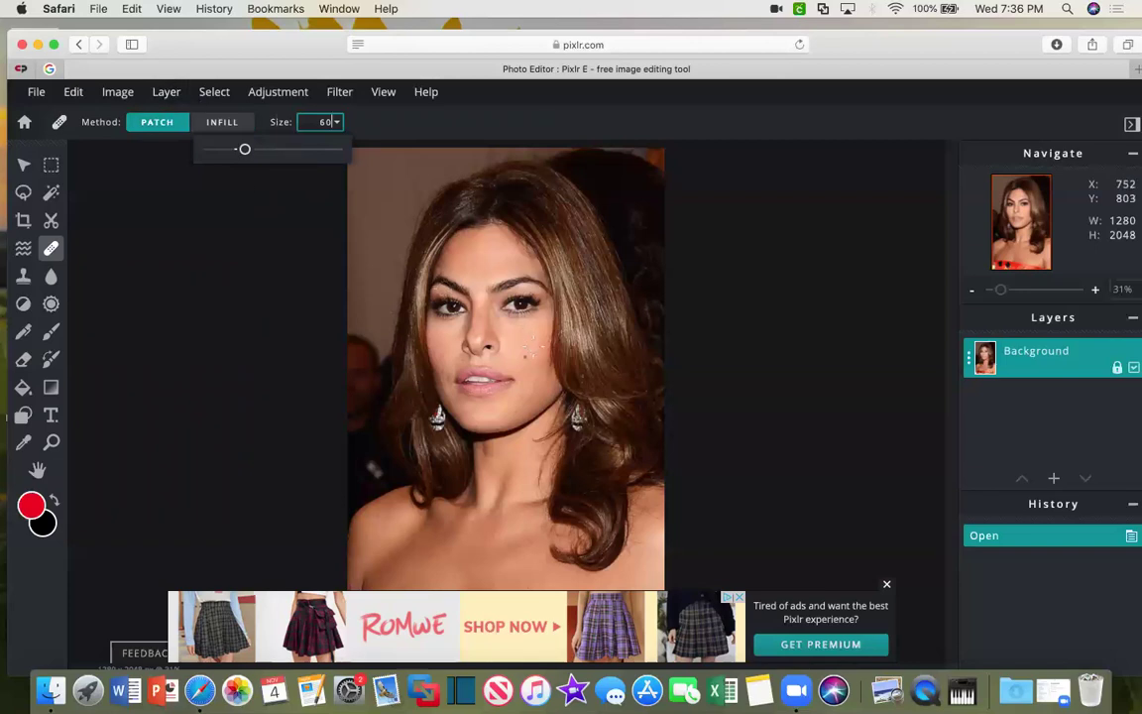
Patch over the mole on the woman's cheek and a spot on her jaw with the Heal tool
{"action": "left_click_drag", "start_coordinate": [533, 347], "coordinate": [535, 354]}
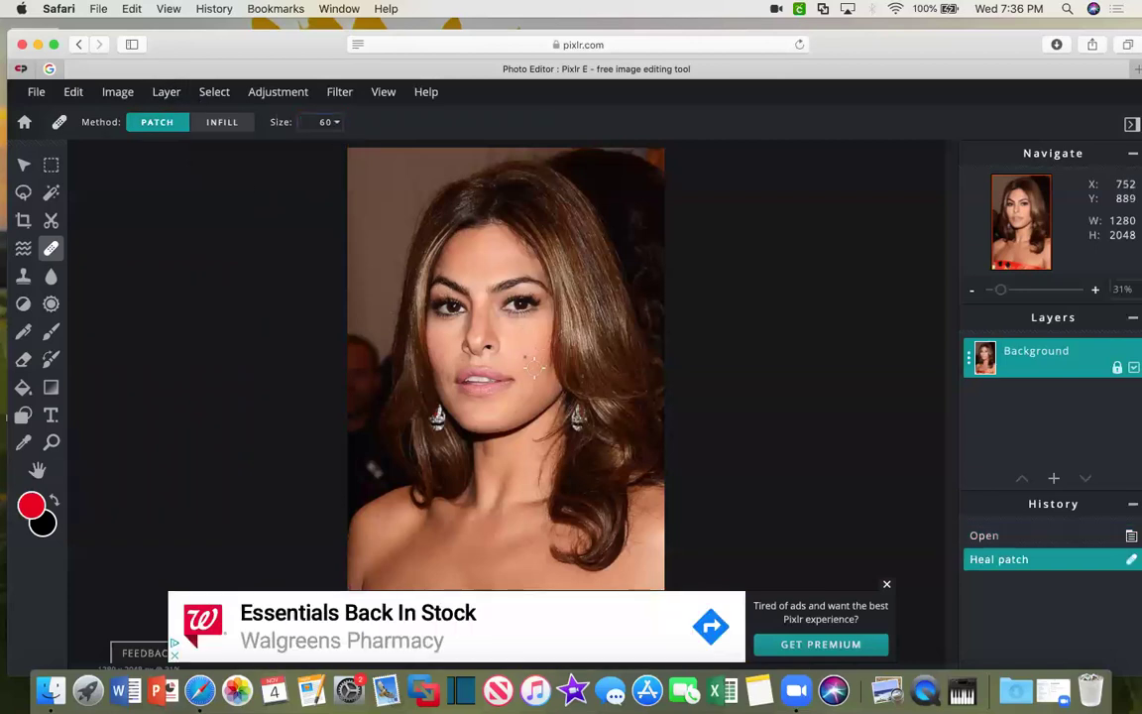
{"action": "left_click", "coordinate": [526, 356]}
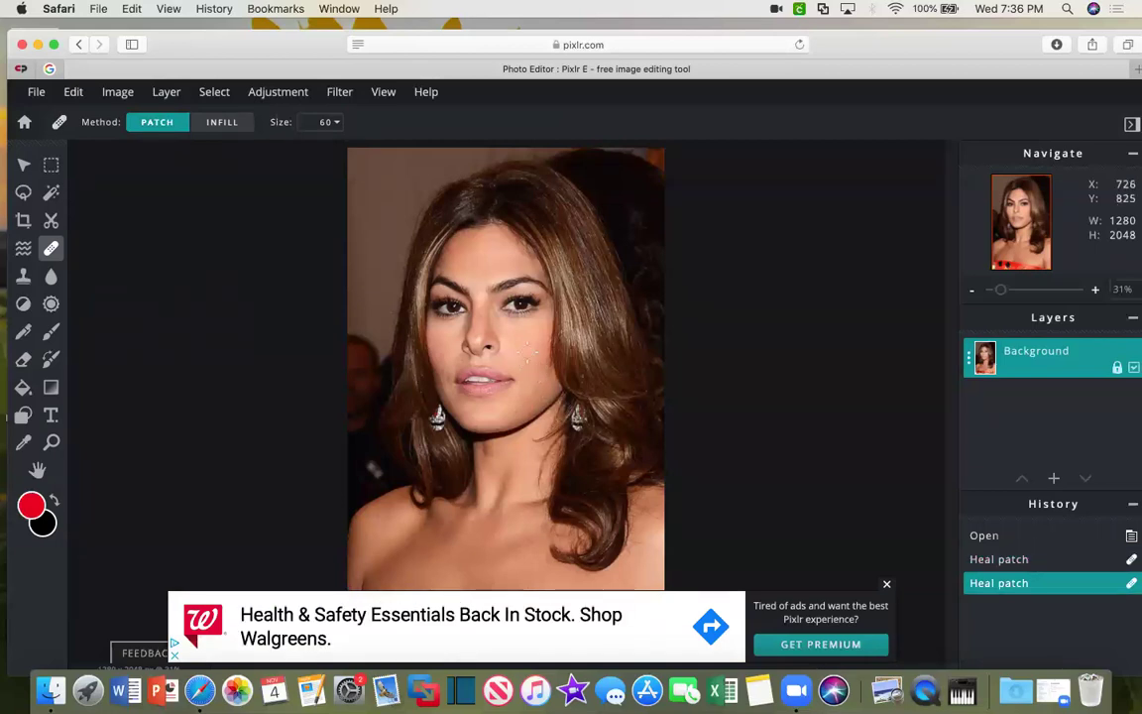
{"action": "left_click", "coordinate": [531, 411]}
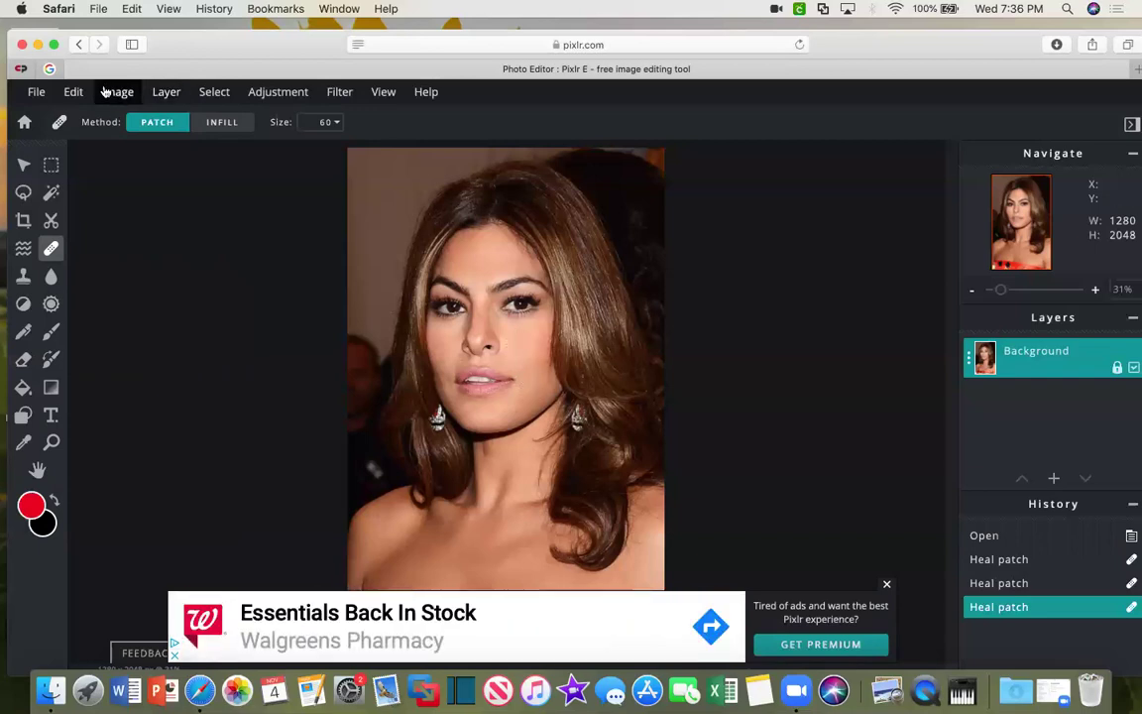
Undo the last two heal patches on the portrait
{"action": "left_click", "coordinate": [74, 95]}
{"action": "left_click", "coordinate": [77, 115]}
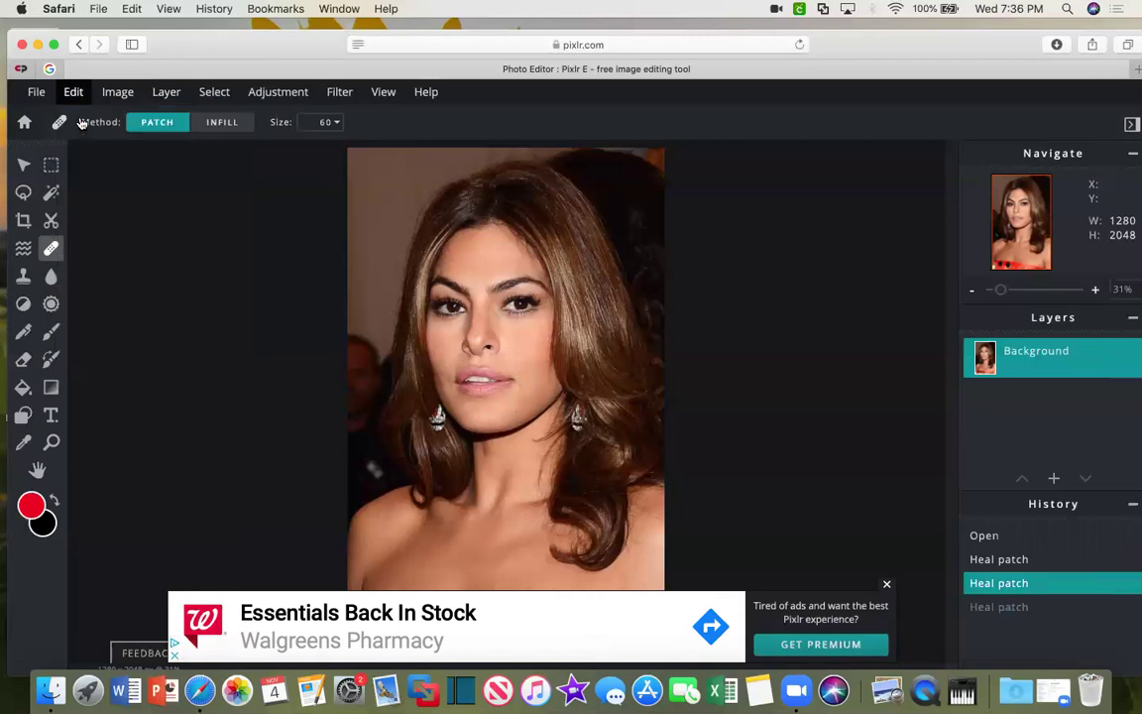
{"action": "left_click", "coordinate": [77, 95]}
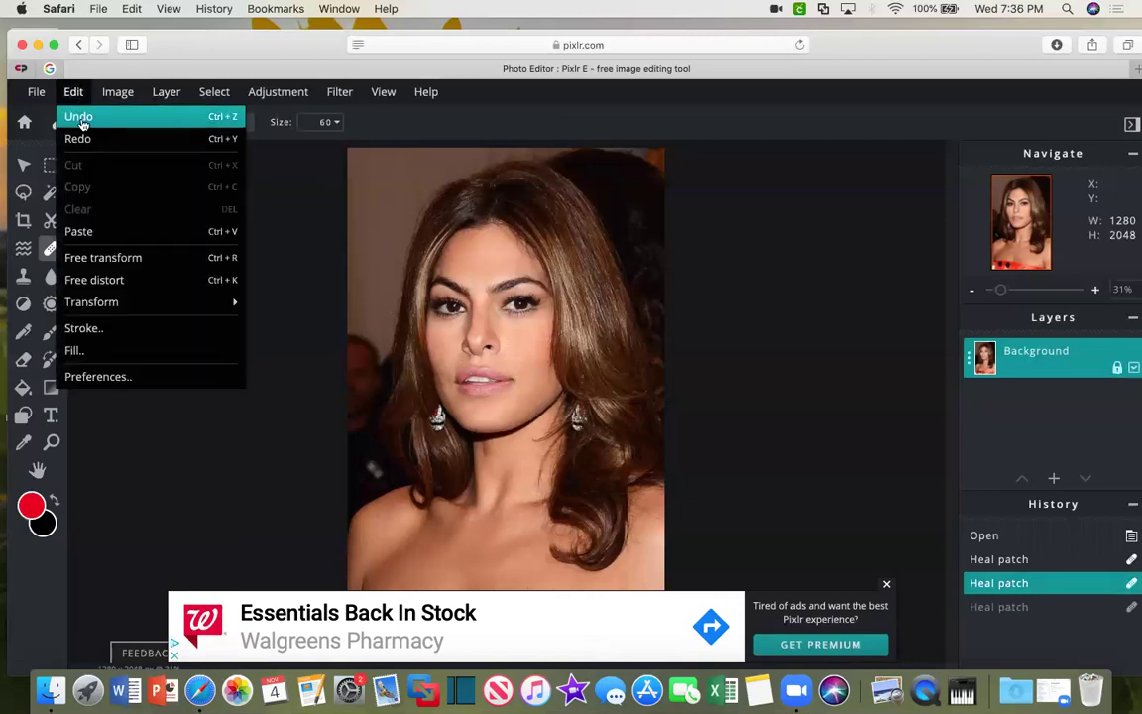
{"action": "left_click", "coordinate": [80, 115]}
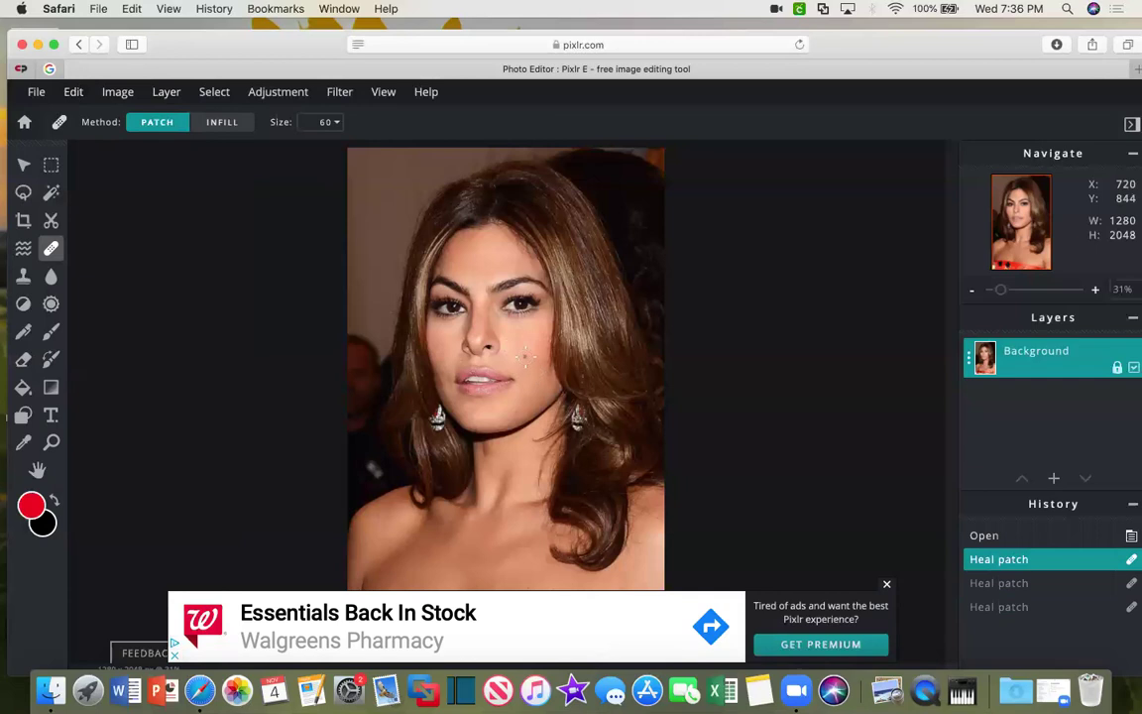
Remove the mole from the woman's cheek with three overlapping heal patches
{"action": "left_click", "coordinate": [525, 357]}
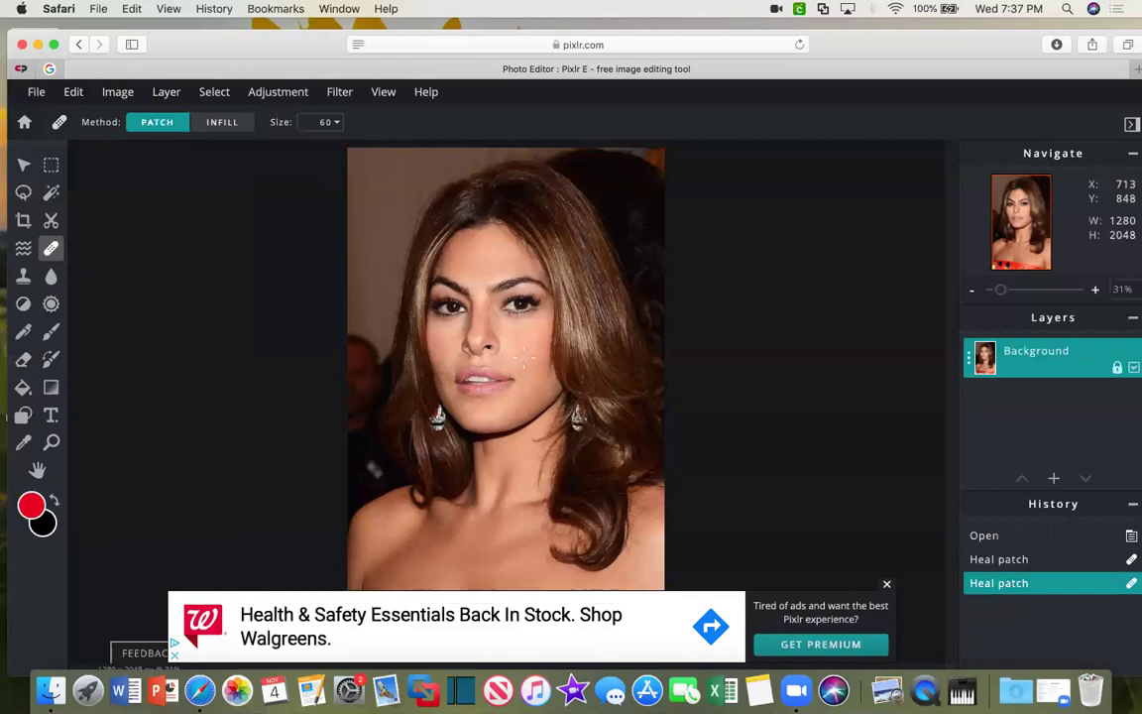
{"action": "left_click", "coordinate": [523, 358]}
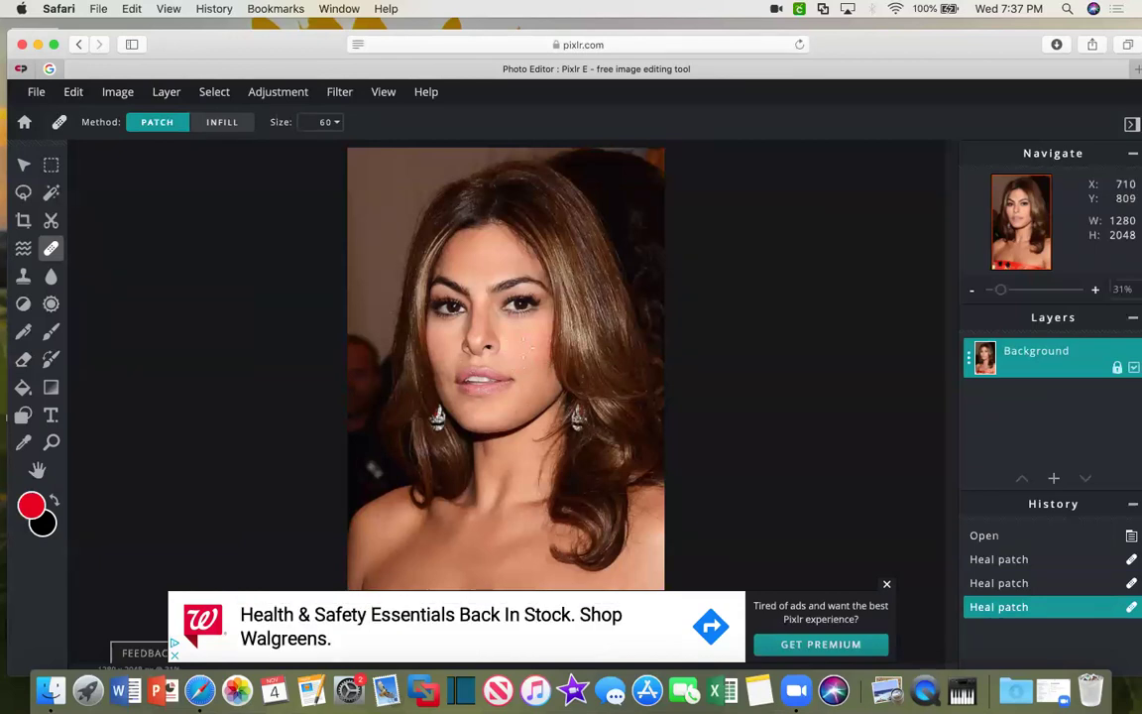
{"action": "left_click", "coordinate": [524, 349]}
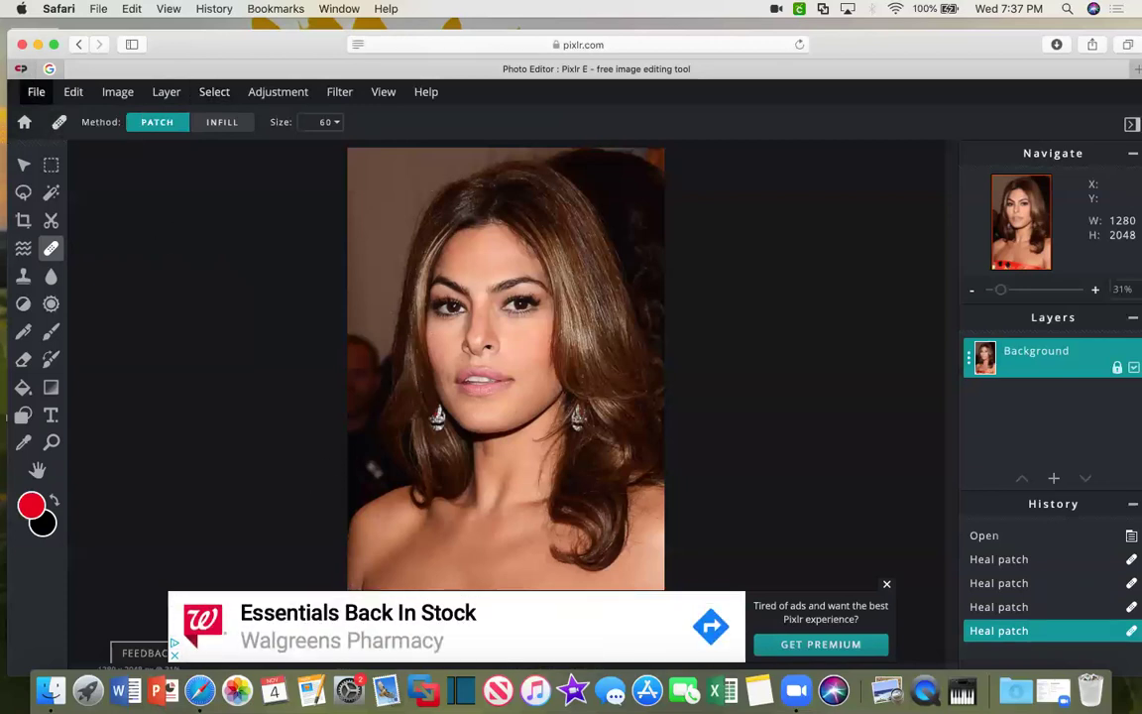
Switch the Heal tool to the Infill method and heal a spot on the woman's other cheek
{"action": "left_click", "coordinate": [222, 122]}
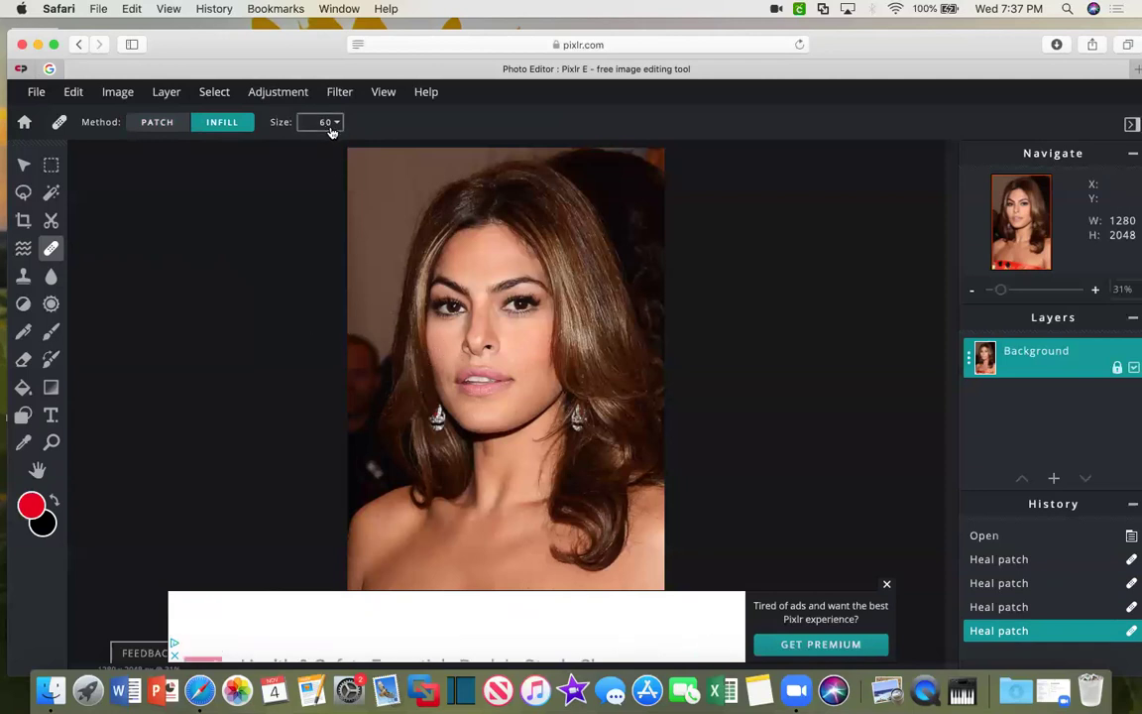
{"action": "left_click", "coordinate": [443, 344]}
{"action": "scroll", "coordinate": [443, 344], "scroll_direction": "down", "scroll_amount": 2}
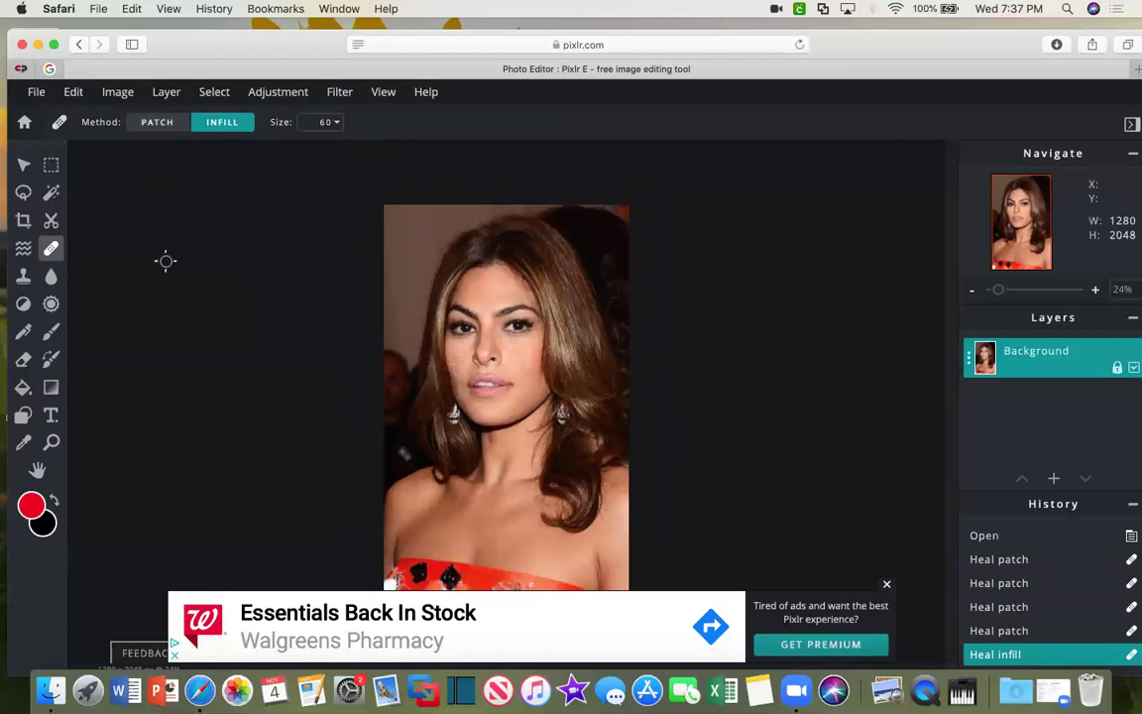
{"action": "scroll", "coordinate": [166, 261], "scroll_direction": "up", "scroll_amount": 2}
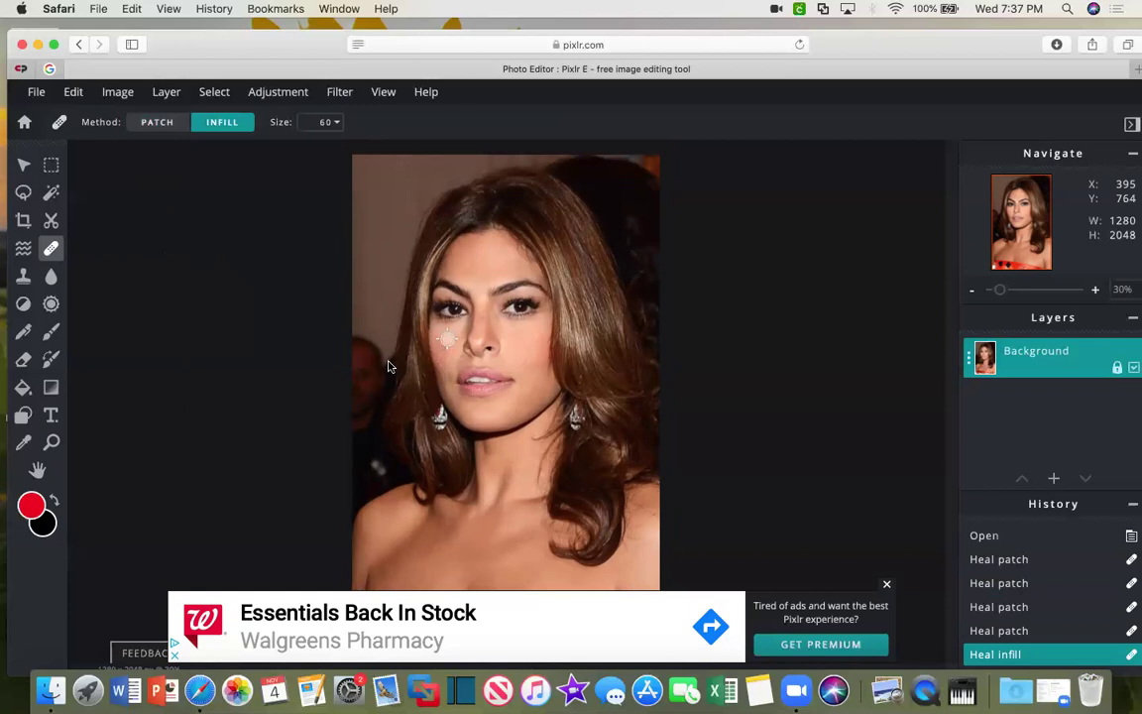
Heal the woman's cheek below the eye once more with Infill, and switch the Heal tool back to the Patch method
{"action": "left_click", "coordinate": [451, 347]}
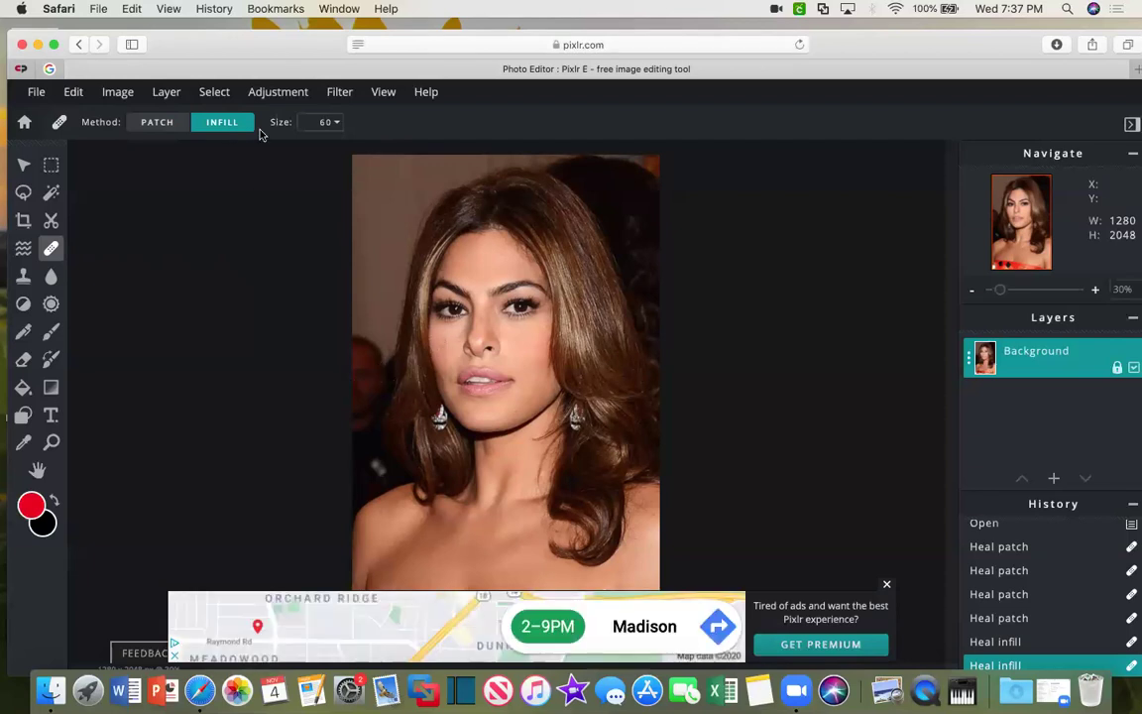
{"action": "left_click", "coordinate": [156, 122]}
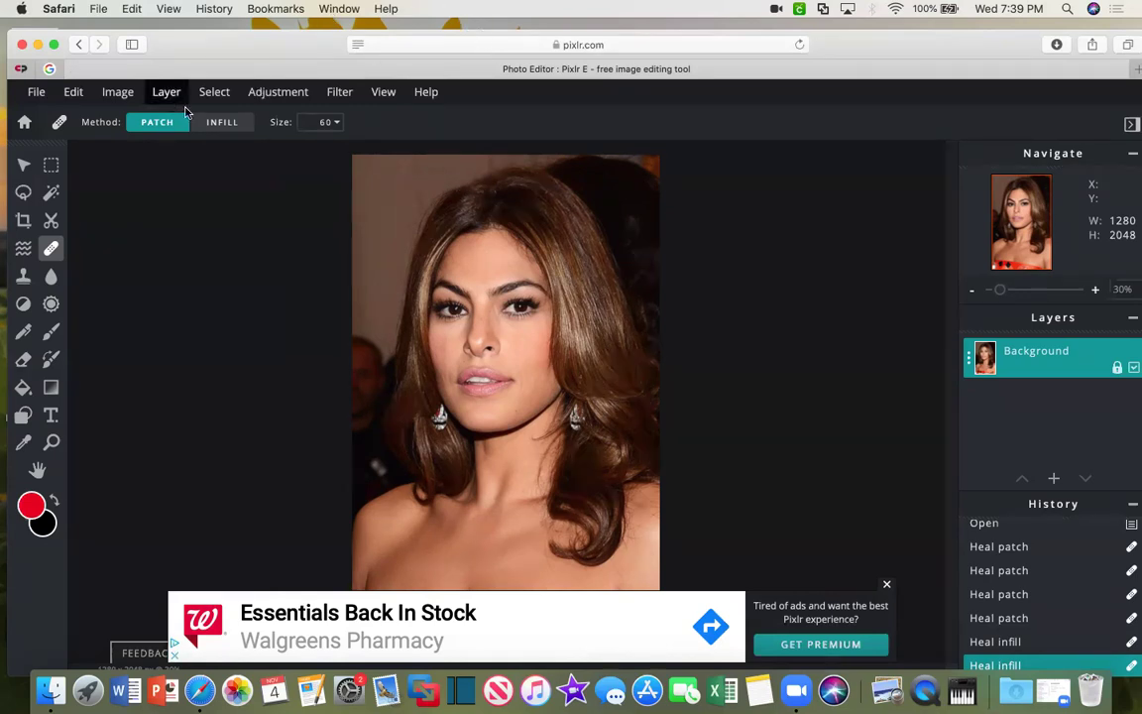
{"action": "scroll", "coordinate": [220, 243], "scroll_direction": "up", "scroll_amount": 5}
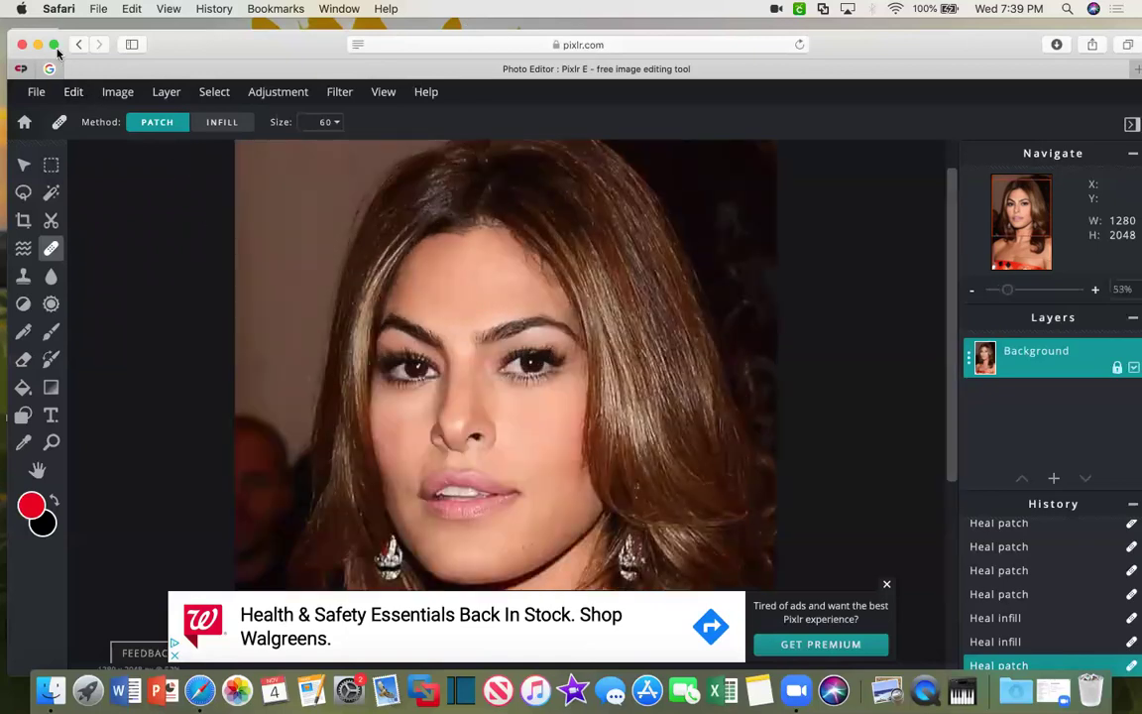
Leave the portrait for the Pixlr home page, relaunch Advanced Pixlr E and open fish.jpg from the Desktop
{"action": "left_click", "coordinate": [78, 44]}
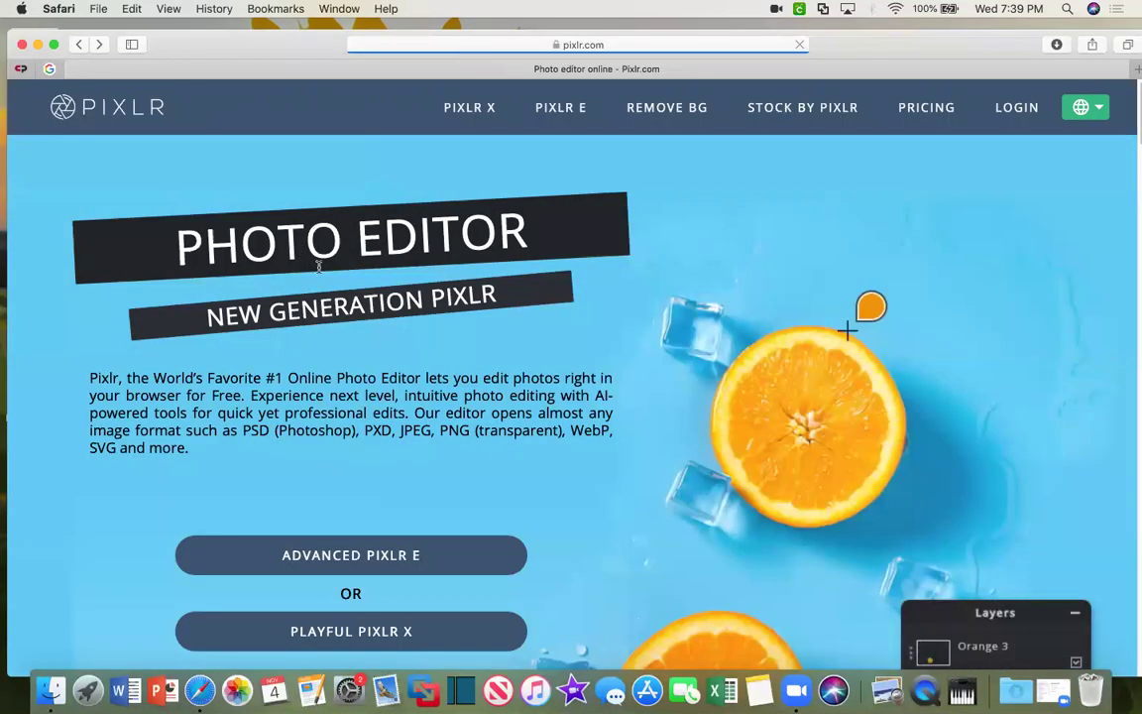
{"action": "left_click", "coordinate": [354, 553]}
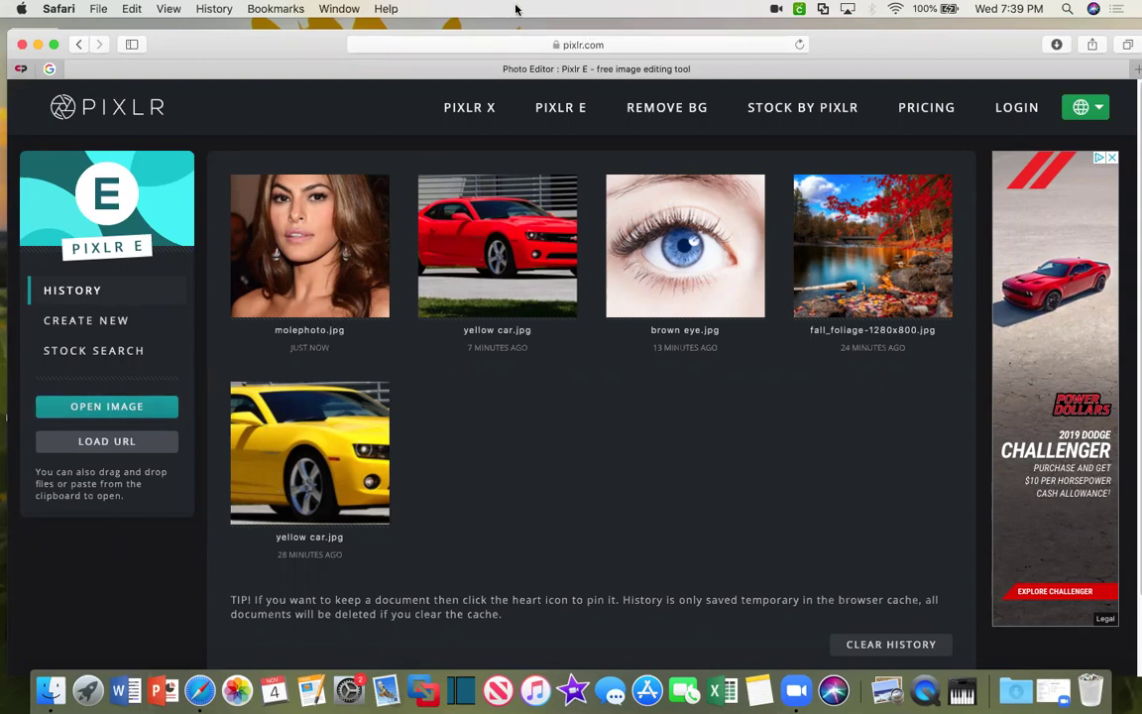
{"action": "left_click", "coordinate": [99, 409]}
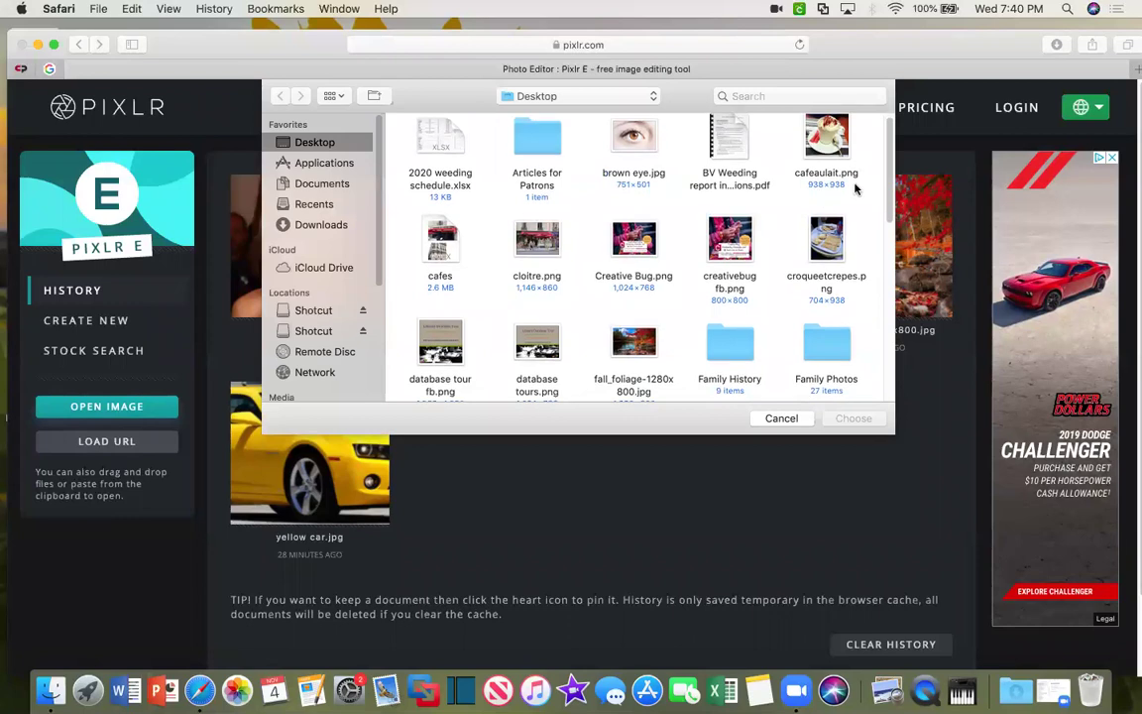
{"action": "scroll", "coordinate": [890, 208], "scroll_direction": "down", "scroll_amount": 2}
{"action": "left_click_drag", "start_coordinate": [890, 208], "coordinate": [883, 323]}
{"action": "scroll", "coordinate": [798, 317], "scroll_direction": "down", "scroll_amount": 3}
{"action": "scroll", "coordinate": [798, 248], "scroll_direction": "up", "scroll_amount": 12}
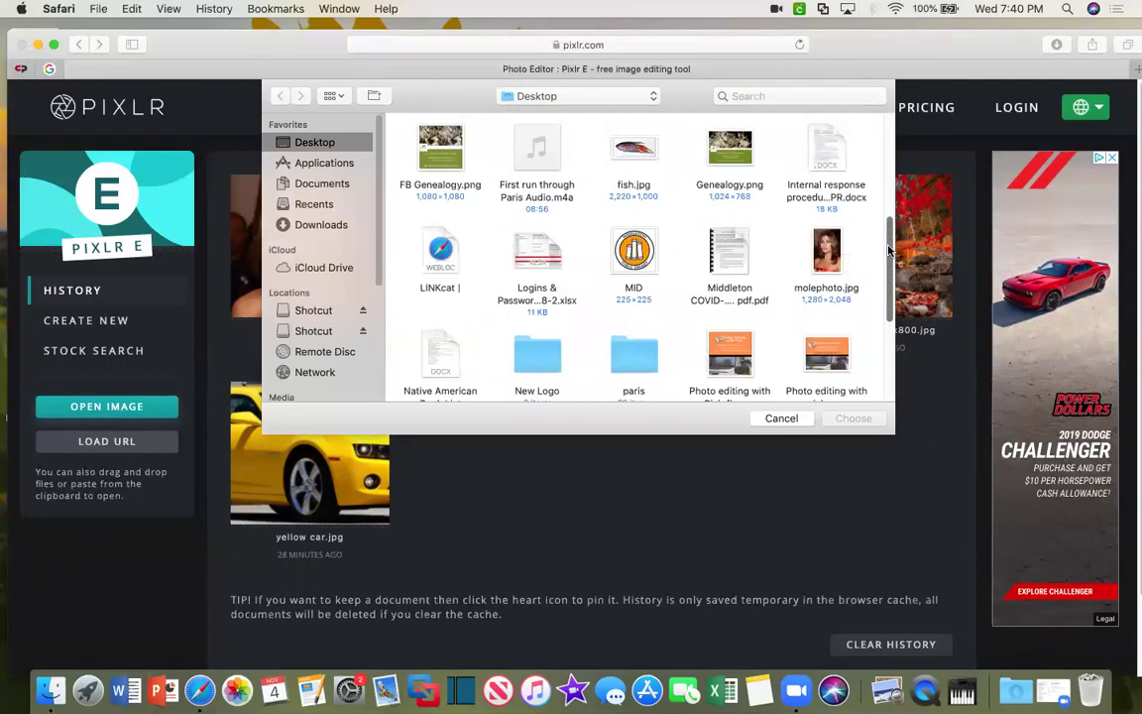
{"action": "left_click", "coordinate": [641, 290]}
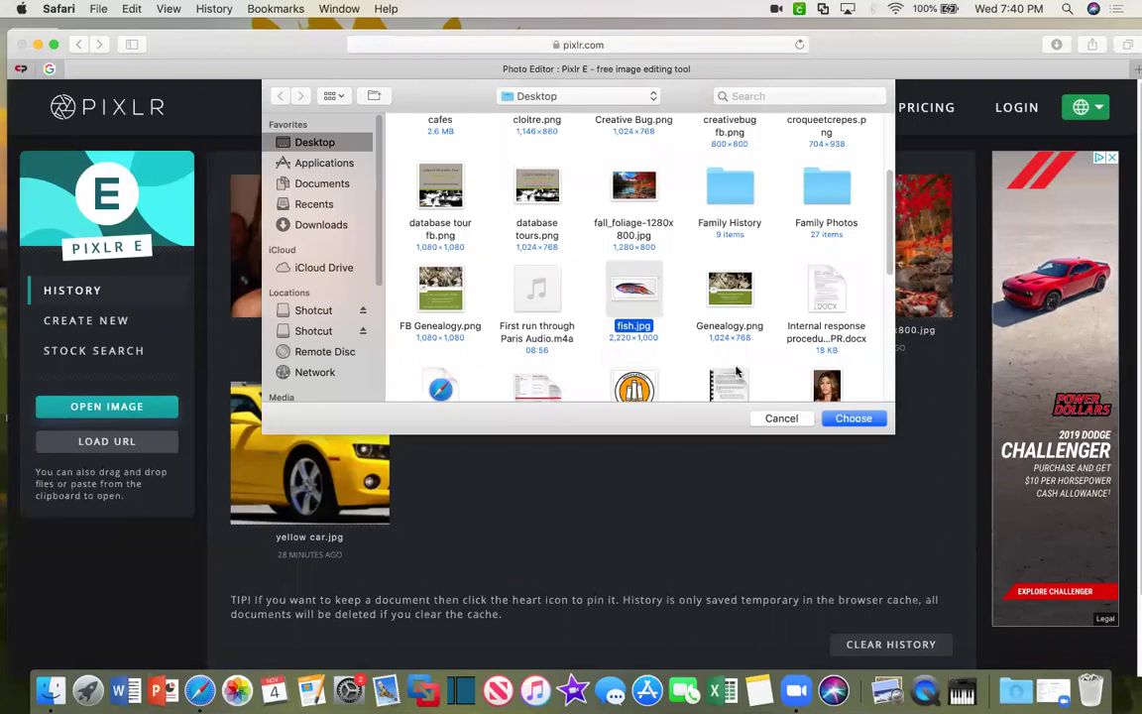
{"action": "left_click", "coordinate": [850, 421]}
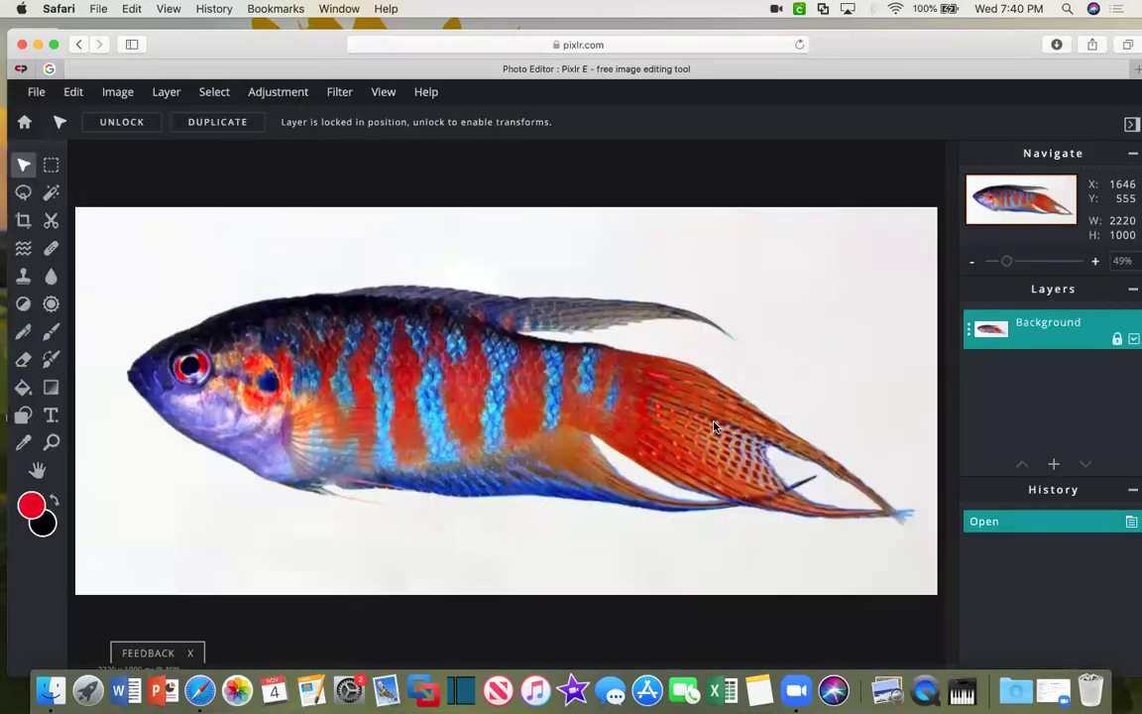